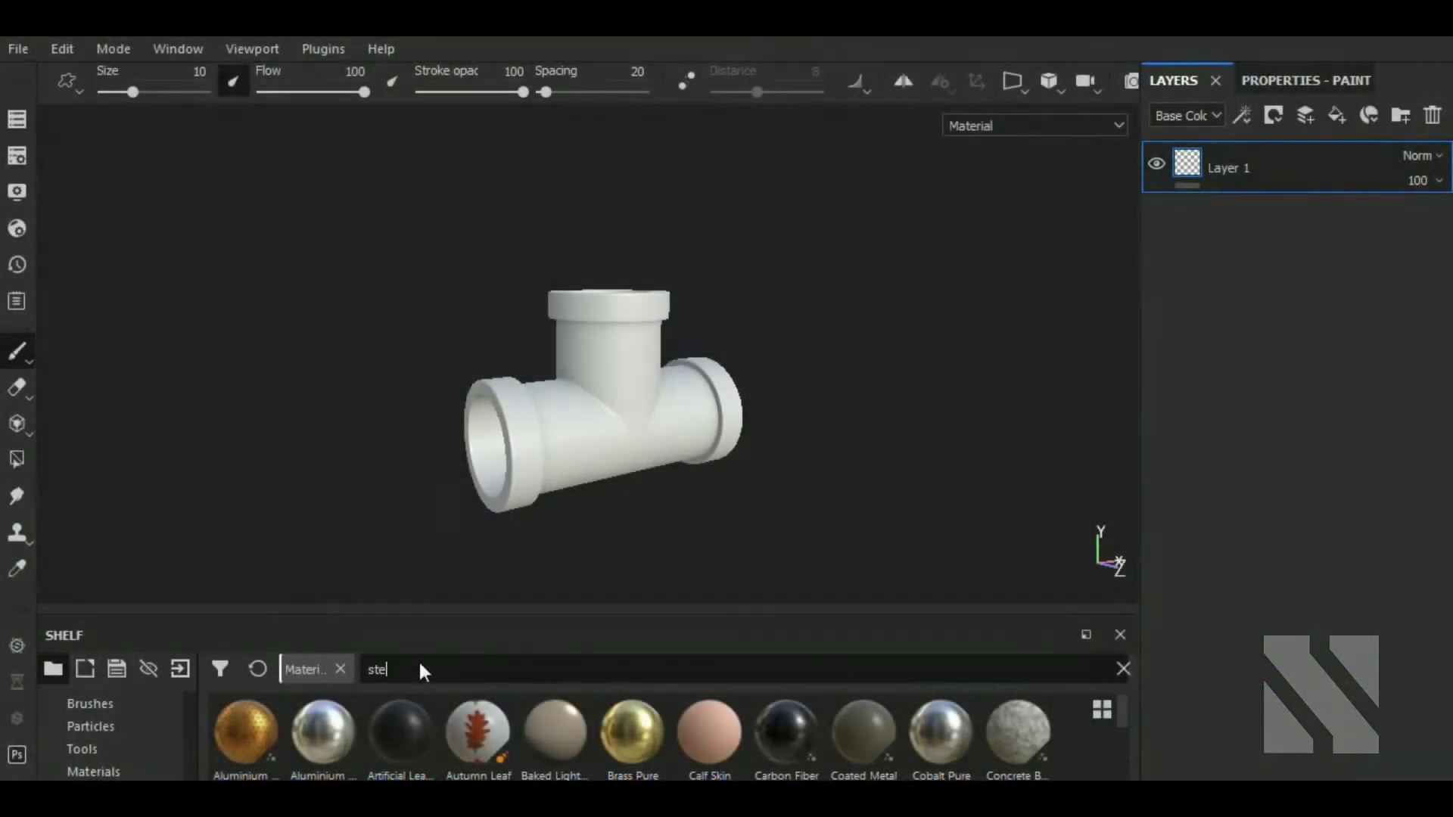
Search the Shelf for steel and drop Steel Rough onto the Layers panel to fill the T-pipe.
{"action": "type", "text": "ee"}
{"action": "left_click_drag", "start_coordinate": [342, 707], "coordinate": [1340, 386]}
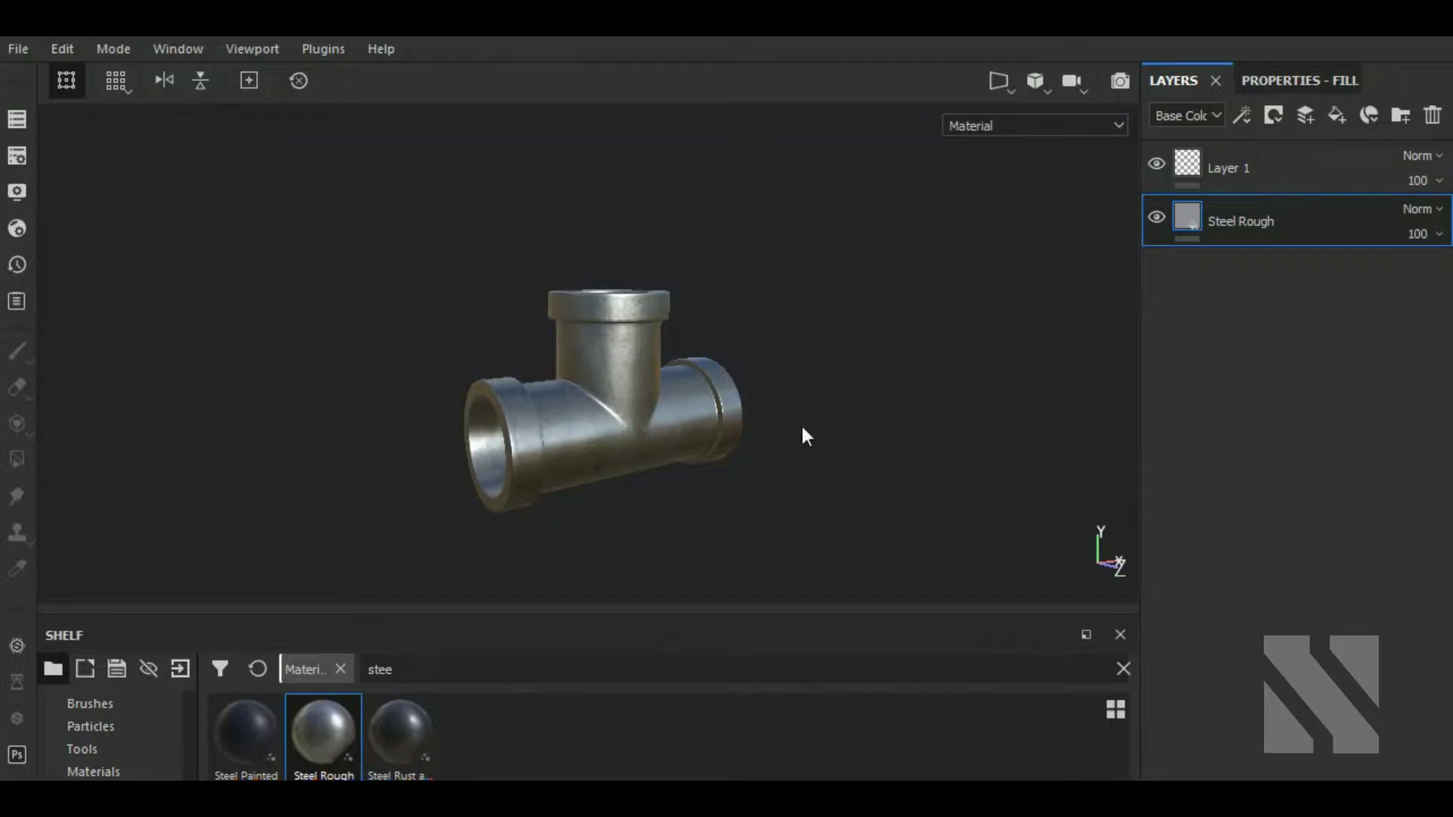
{"action": "left_click_drag", "start_coordinate": [875, 500], "coordinate": [620, 466], "text": "alt"}
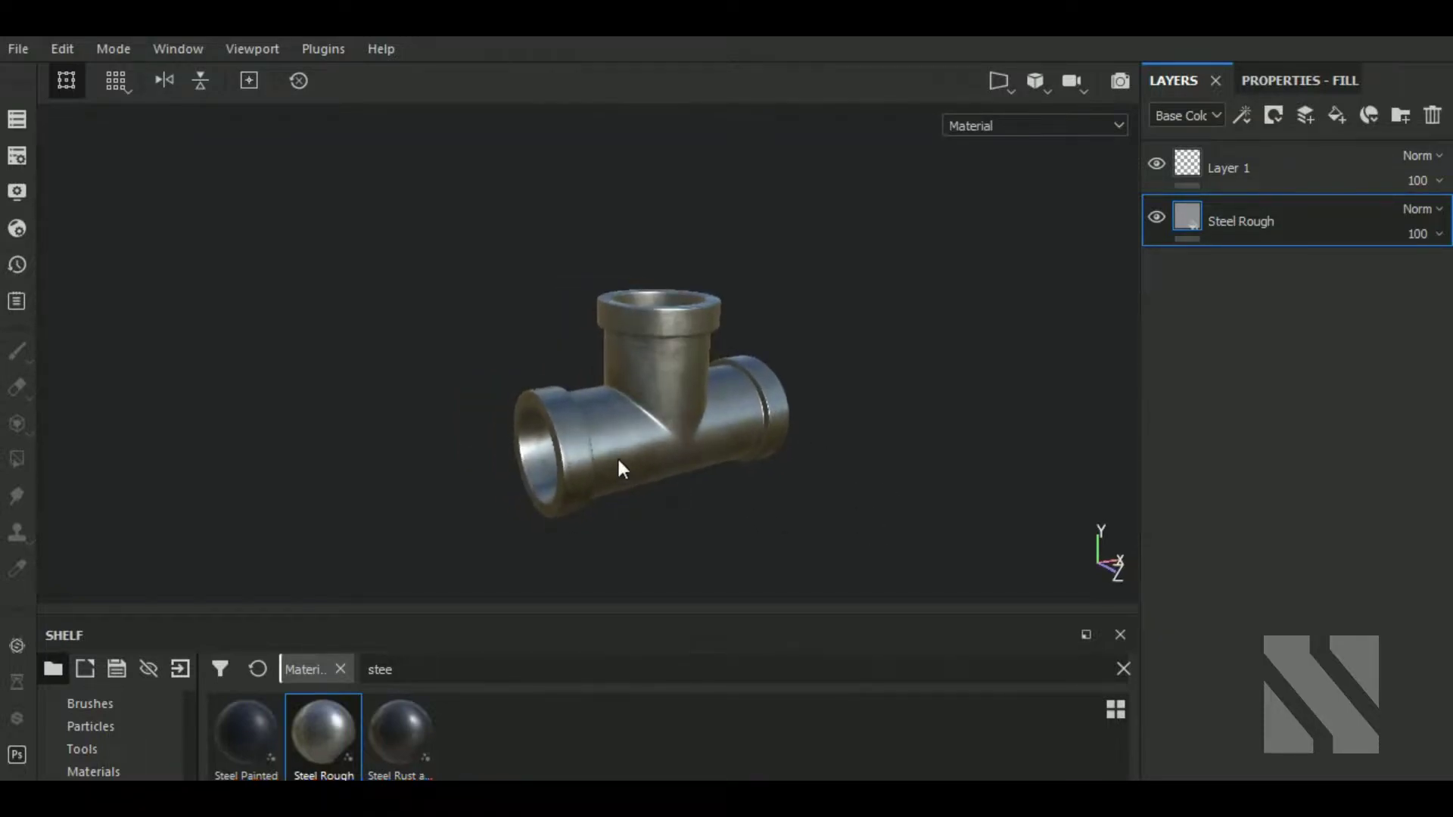
{"action": "scroll", "coordinate": [620, 469], "scroll_direction": "up", "scroll_amount": 3}
{"action": "scroll", "coordinate": [652, 442], "scroll_direction": "up", "scroll_amount": 2}
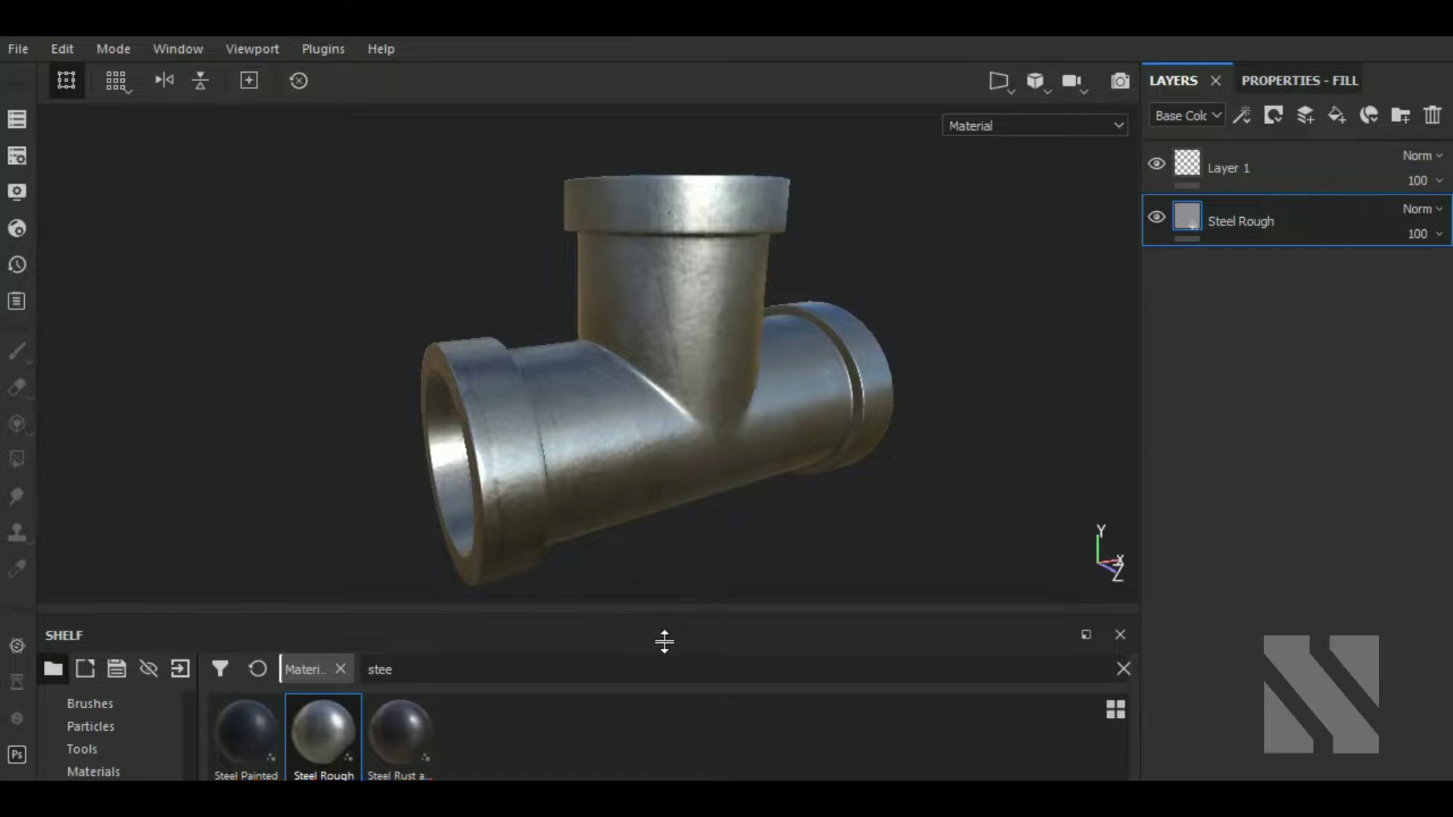
{"action": "left_click_drag", "start_coordinate": [665, 642], "coordinate": [665, 706]}
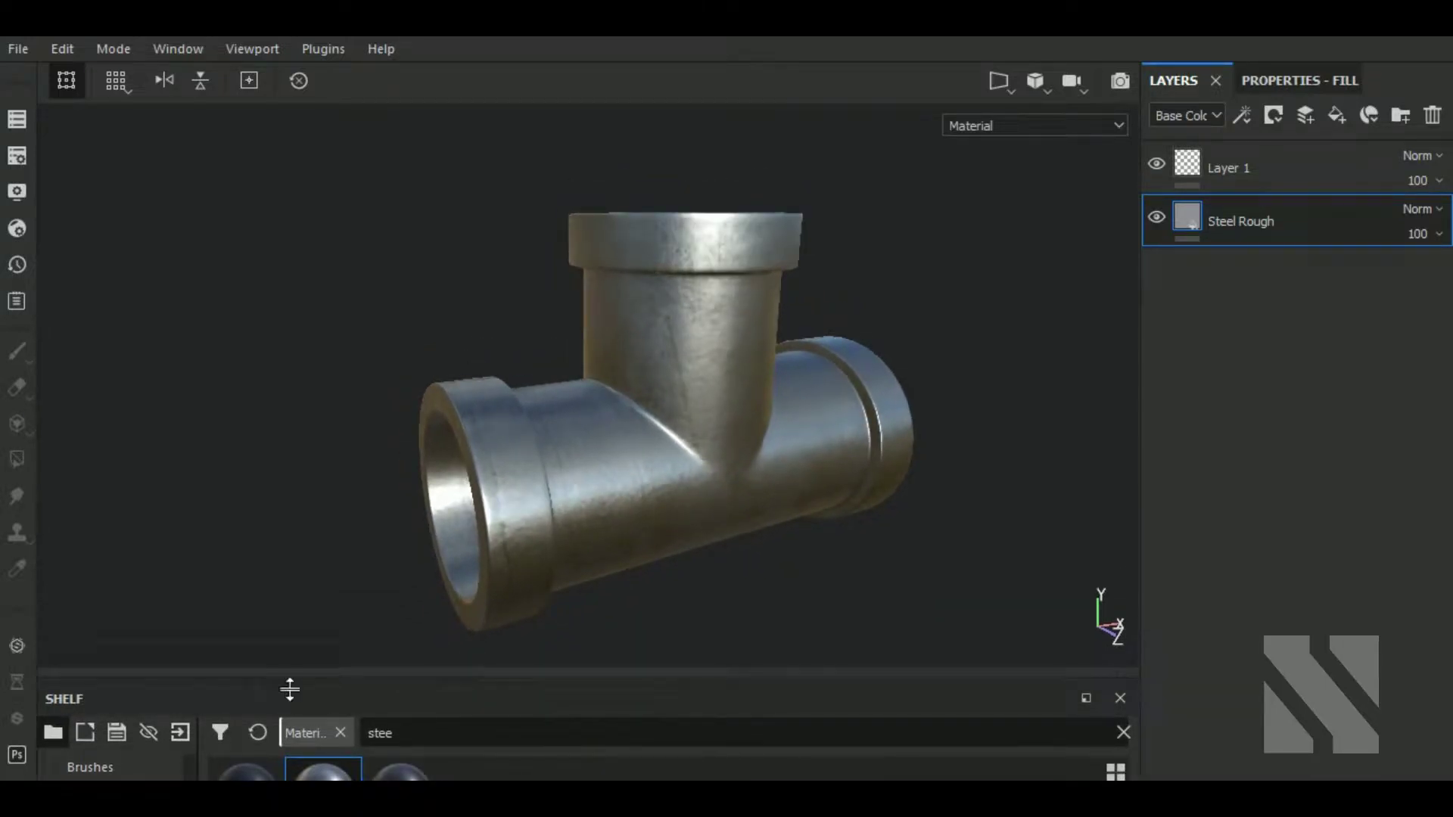
{"action": "left_click_drag", "start_coordinate": [296, 652], "coordinate": [295, 617]}
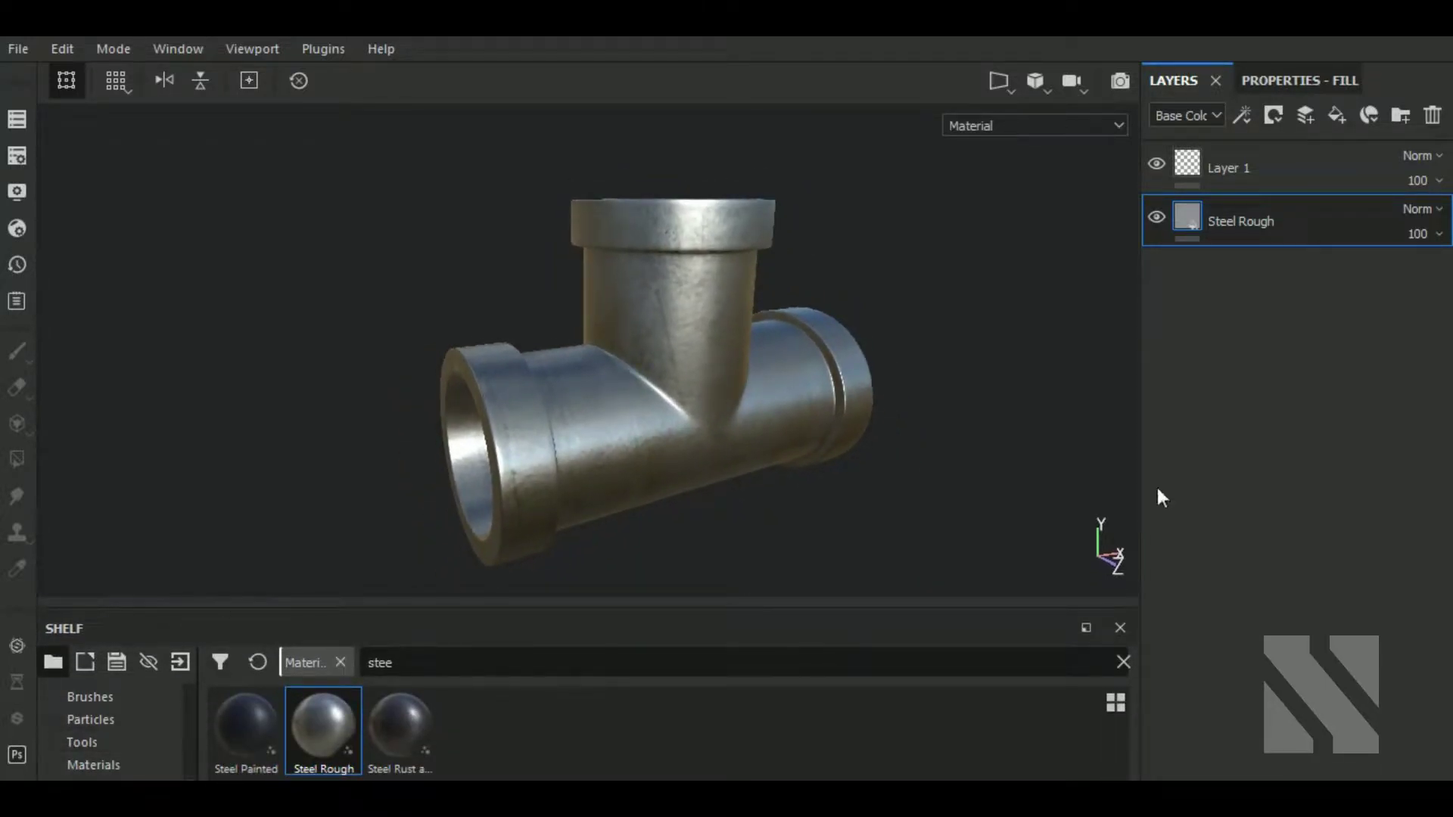
Rename Layer 1 to 'welding marks'.
{"action": "left_click", "coordinate": [120, 743]}
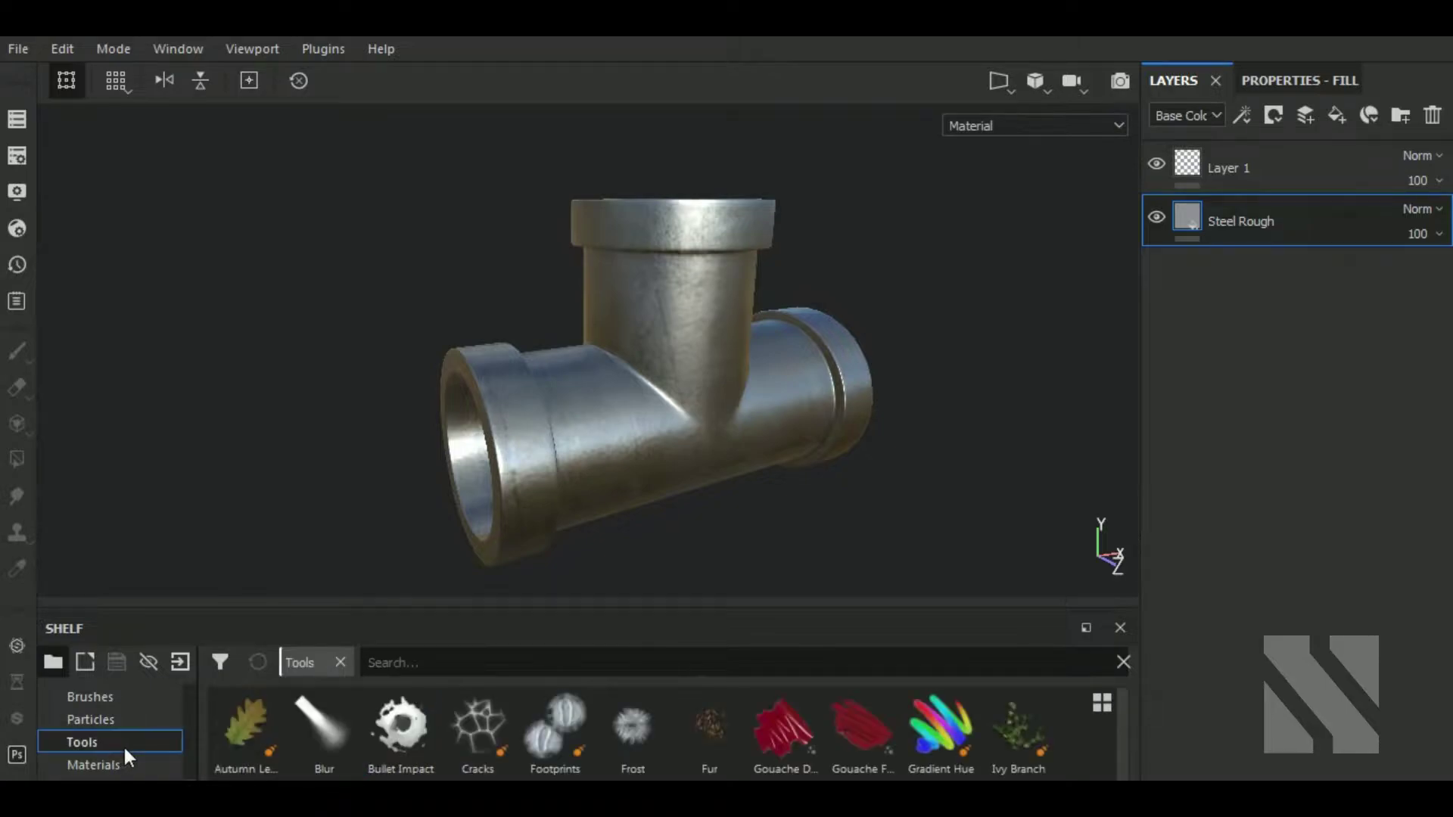
{"action": "left_click", "coordinate": [1252, 185]}
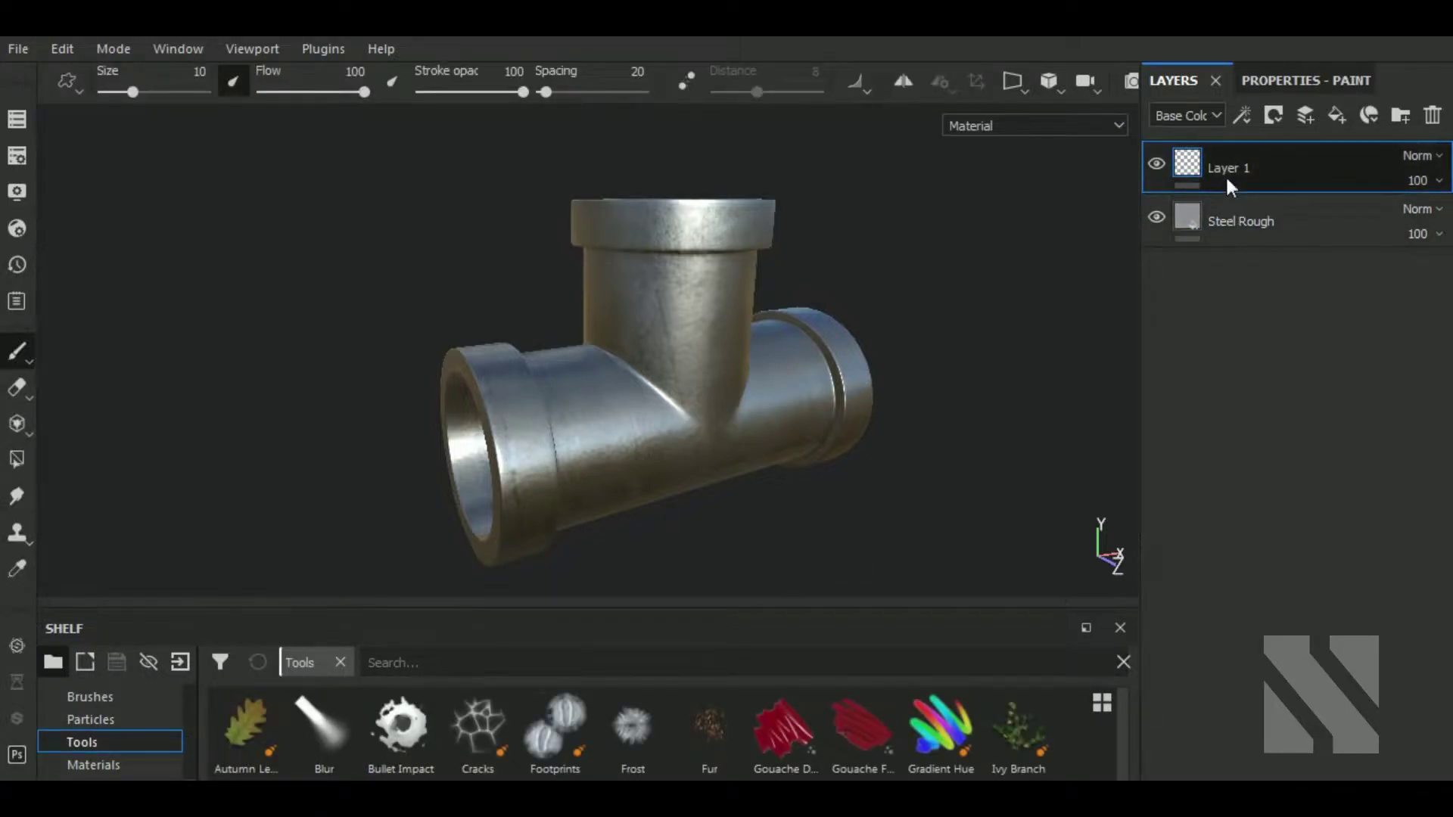
{"action": "double_click", "coordinate": [1227, 170]}
{"action": "type", "text": "wi"}
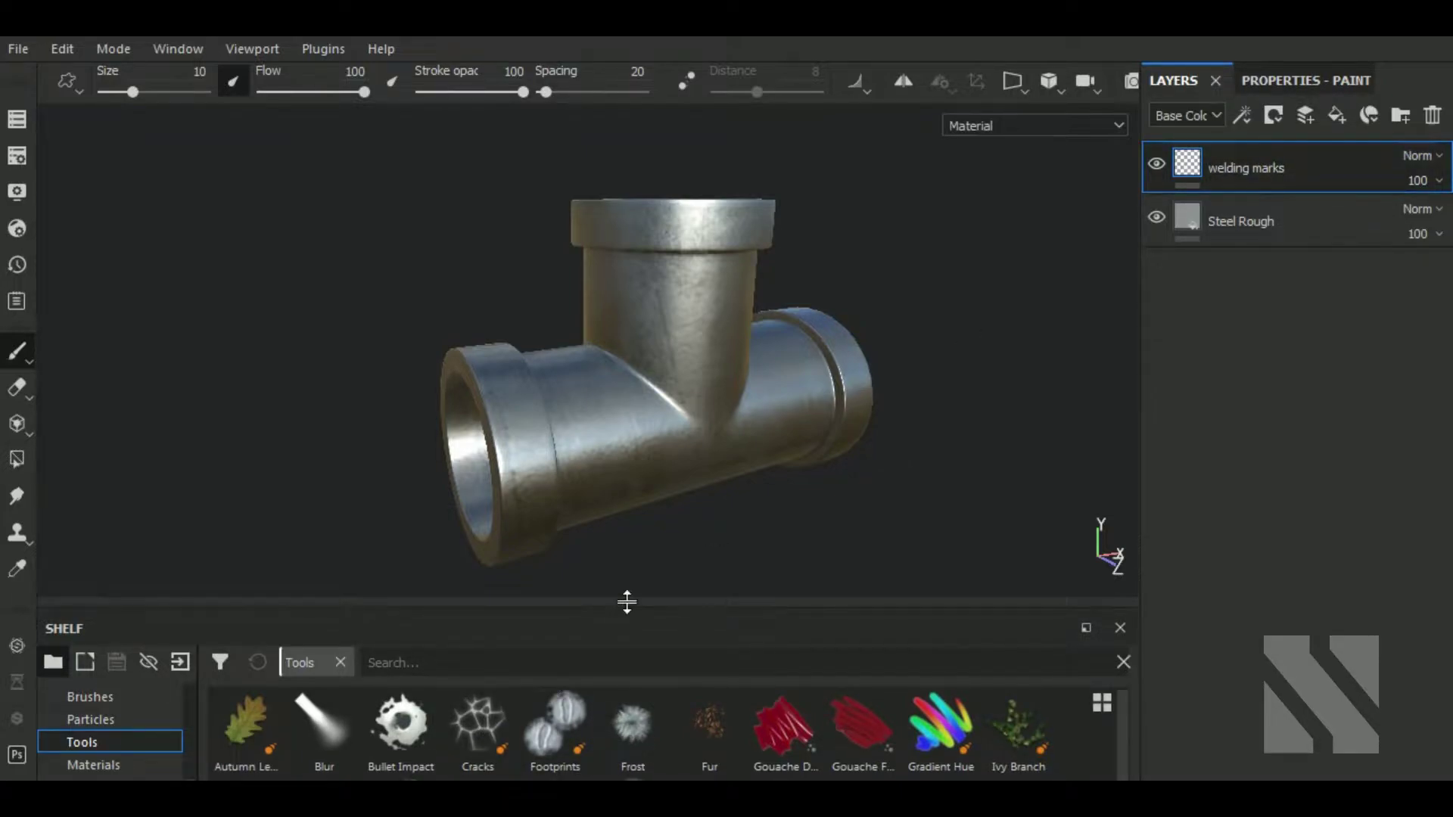
Pick the Weld brush preset from the Shelf's tools.
{"action": "left_click_drag", "start_coordinate": [627, 601], "coordinate": [634, 496]}
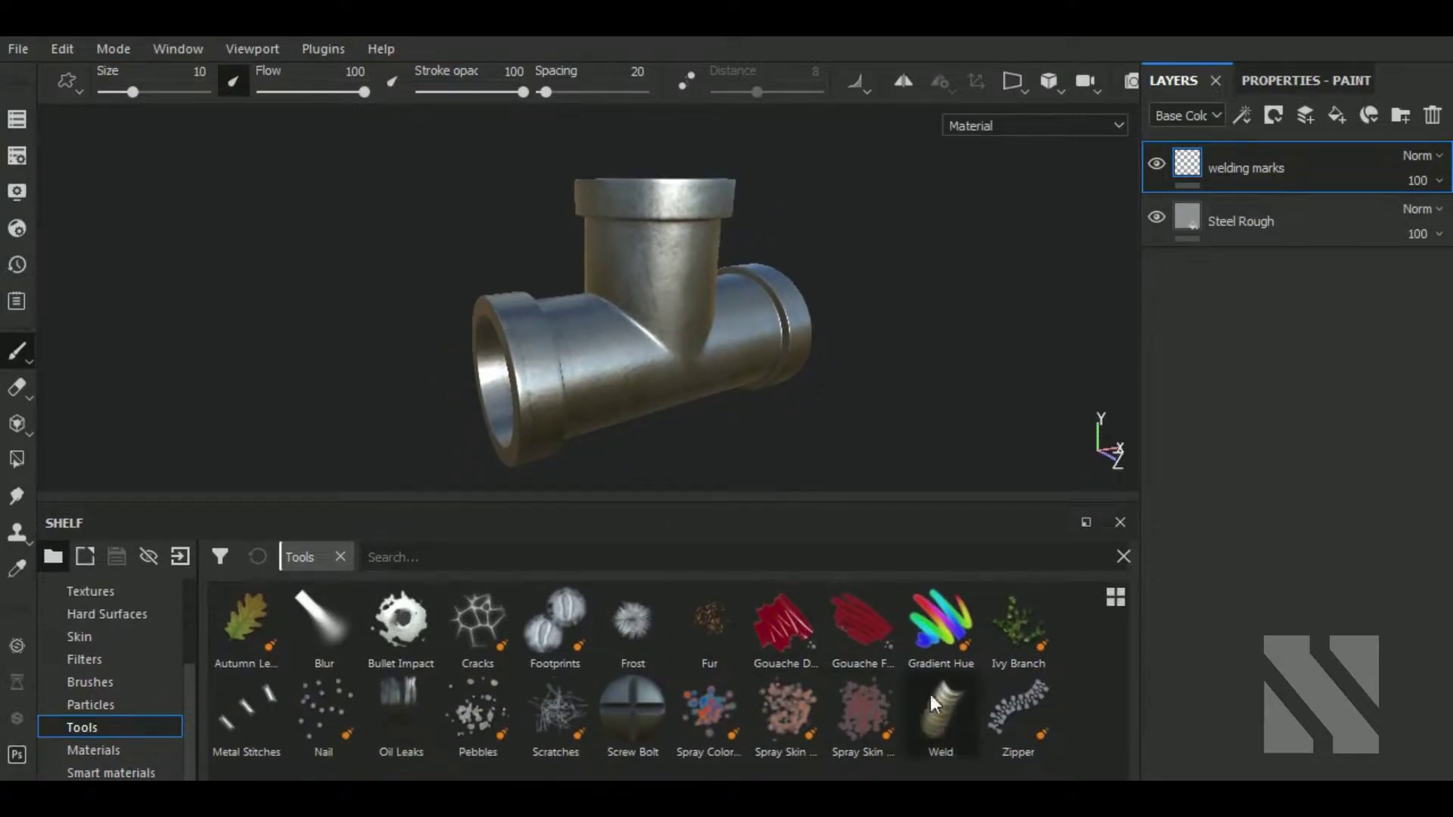
{"action": "left_click", "coordinate": [943, 716]}
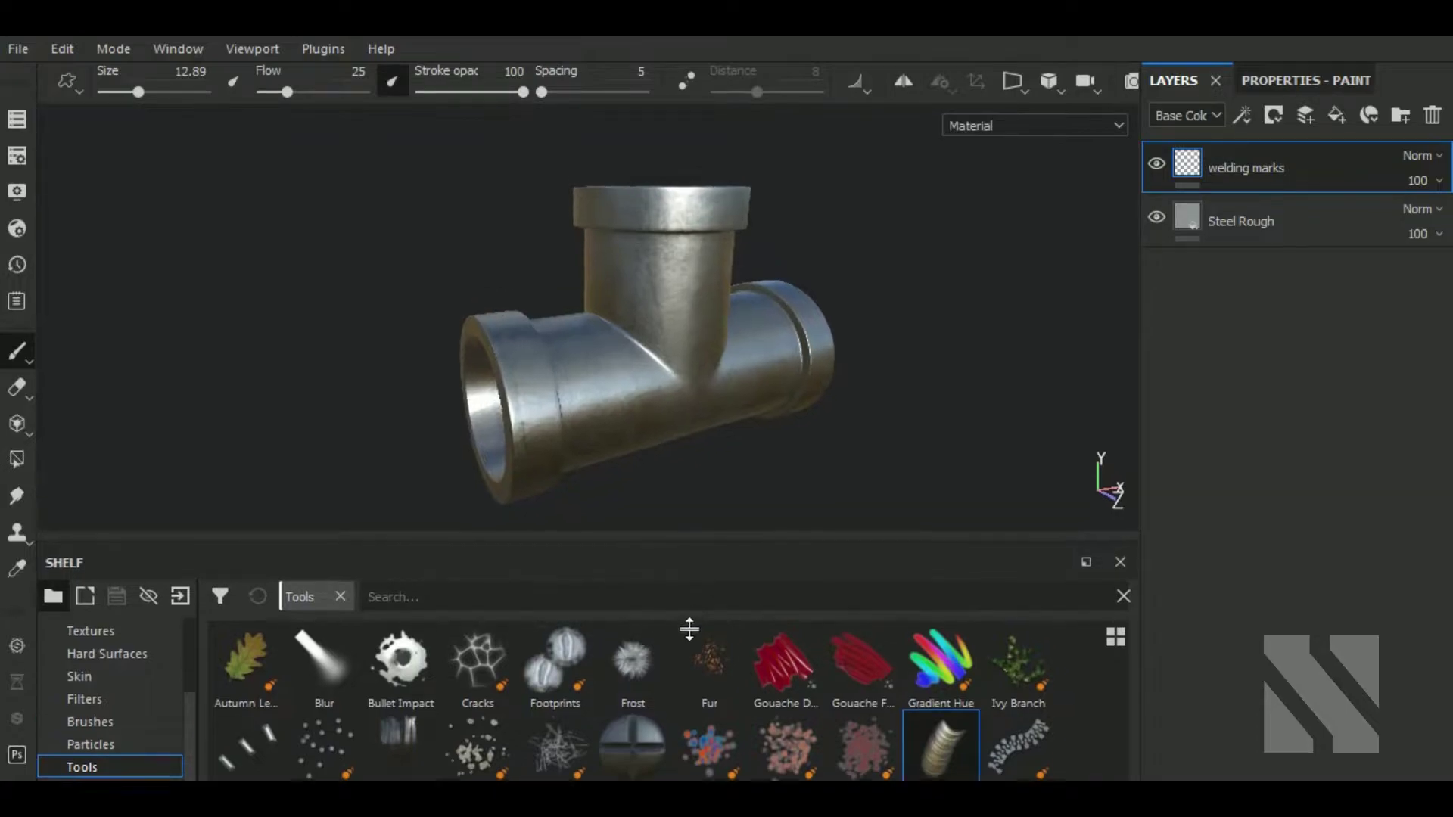
{"action": "left_click_drag", "start_coordinate": [683, 514], "coordinate": [683, 695]}
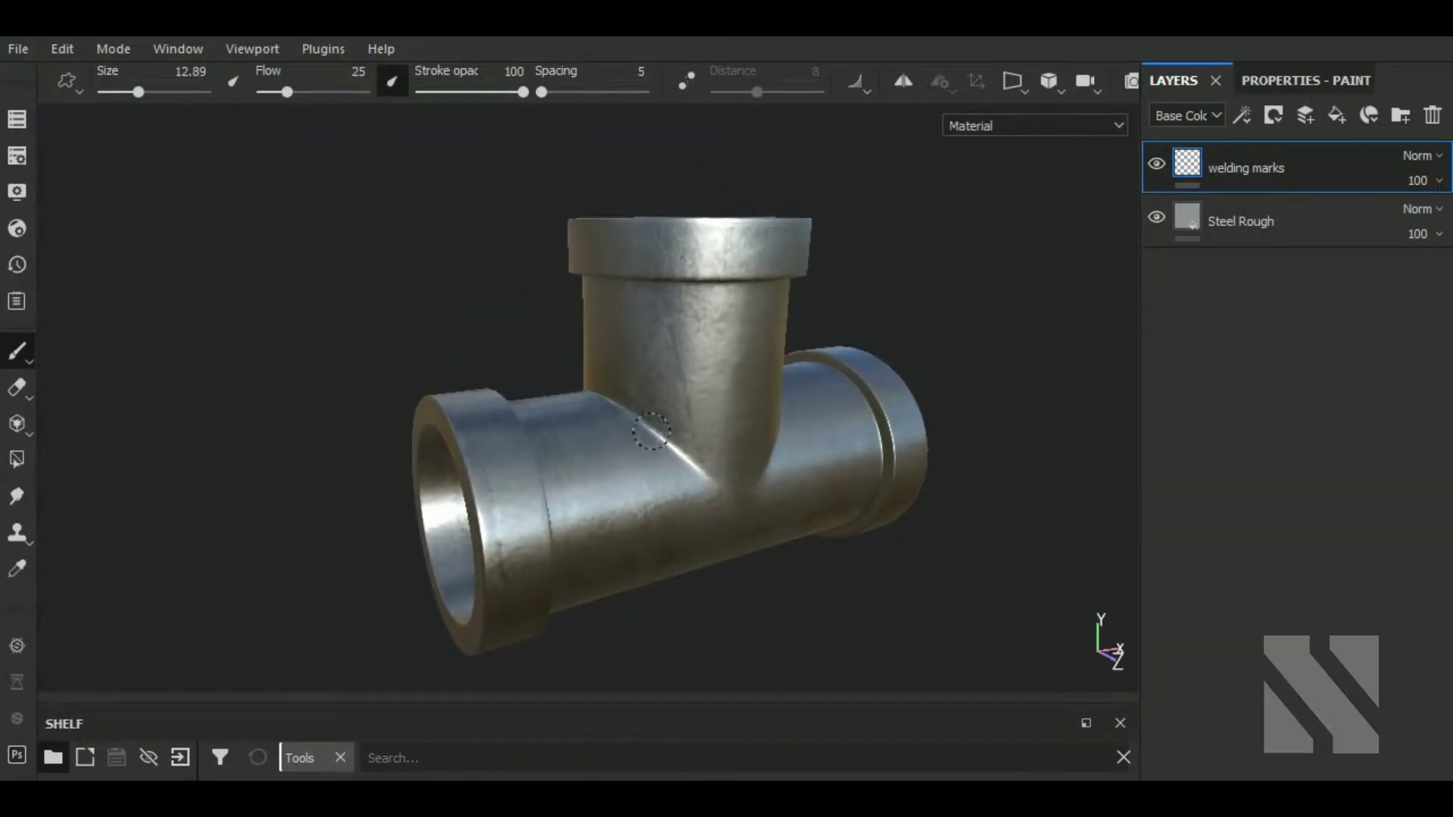
Paint trial weld beads along the branch seam, adjusting brush size and undoing each one.
{"action": "left_click_drag", "start_coordinate": [664, 449], "coordinate": [746, 514]}
{"action": "scroll", "coordinate": [745, 515], "scroll_direction": "up", "scroll_amount": 2}
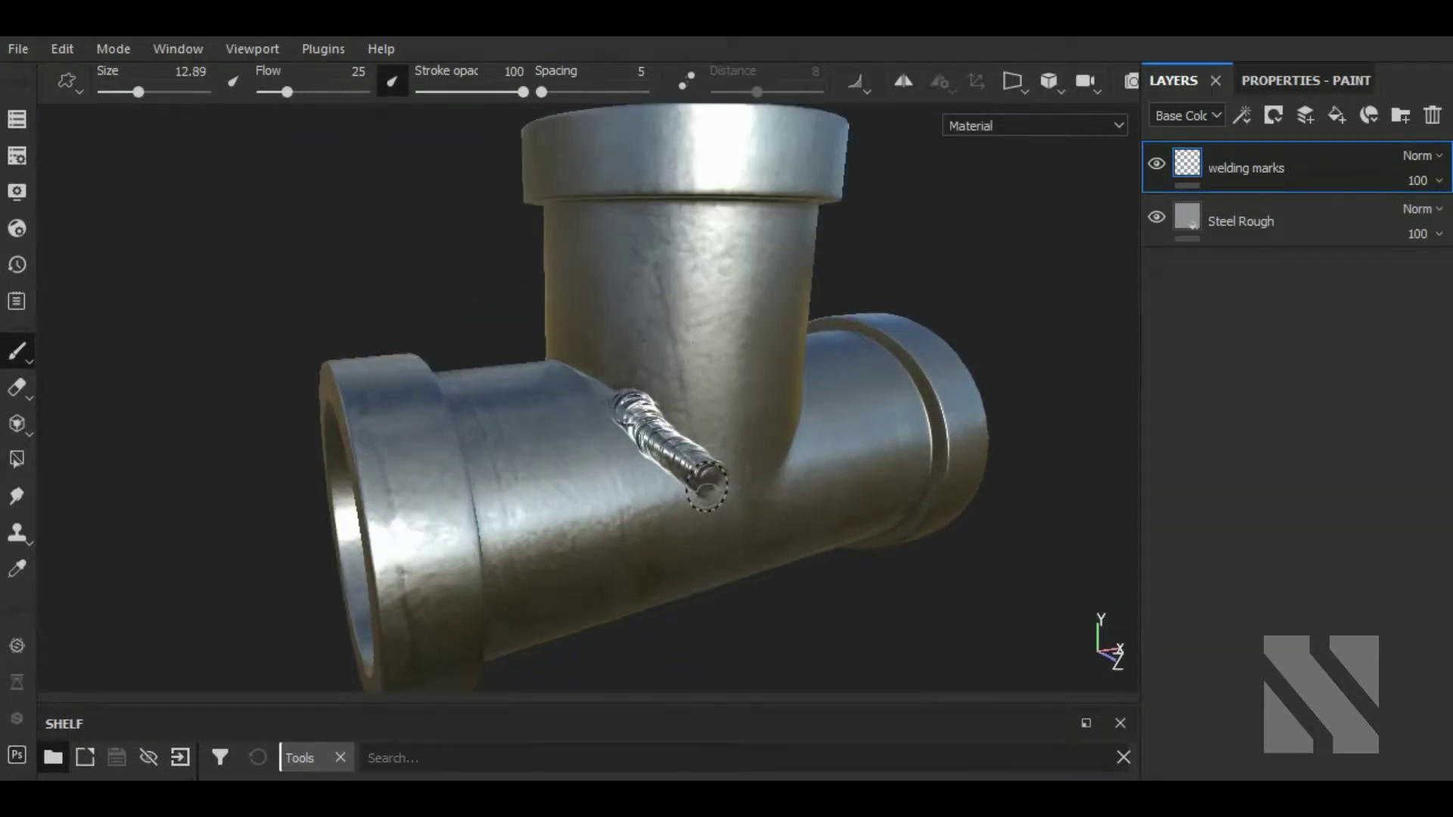
{"action": "key", "text": "ctrl+z"}
{"action": "key", "text": "bracketleft"}
{"action": "key", "text": "bracketleft"}
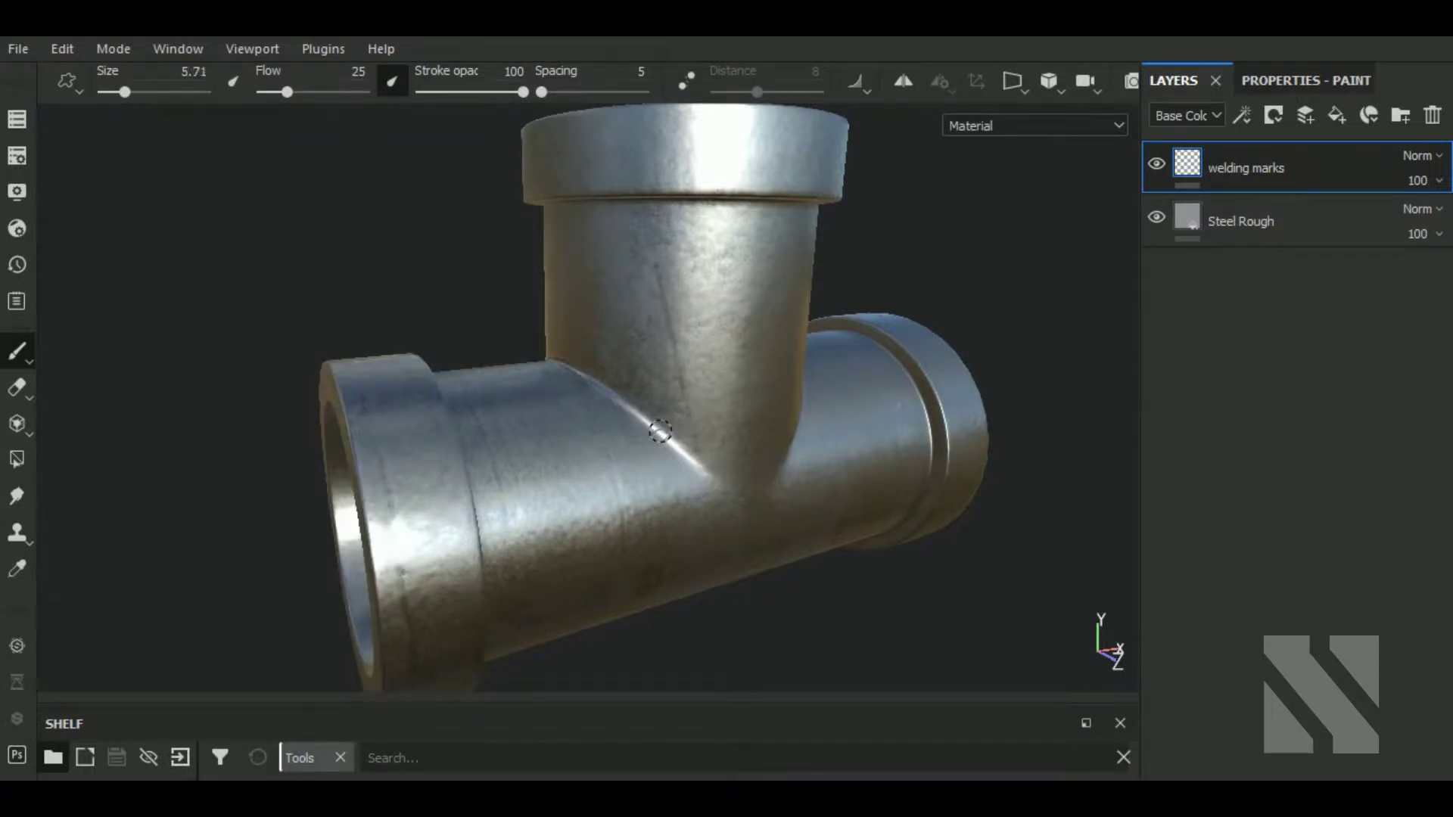
{"action": "key", "text": "bracketright"}
{"action": "left_click_drag", "start_coordinate": [594, 373], "coordinate": [708, 456]}
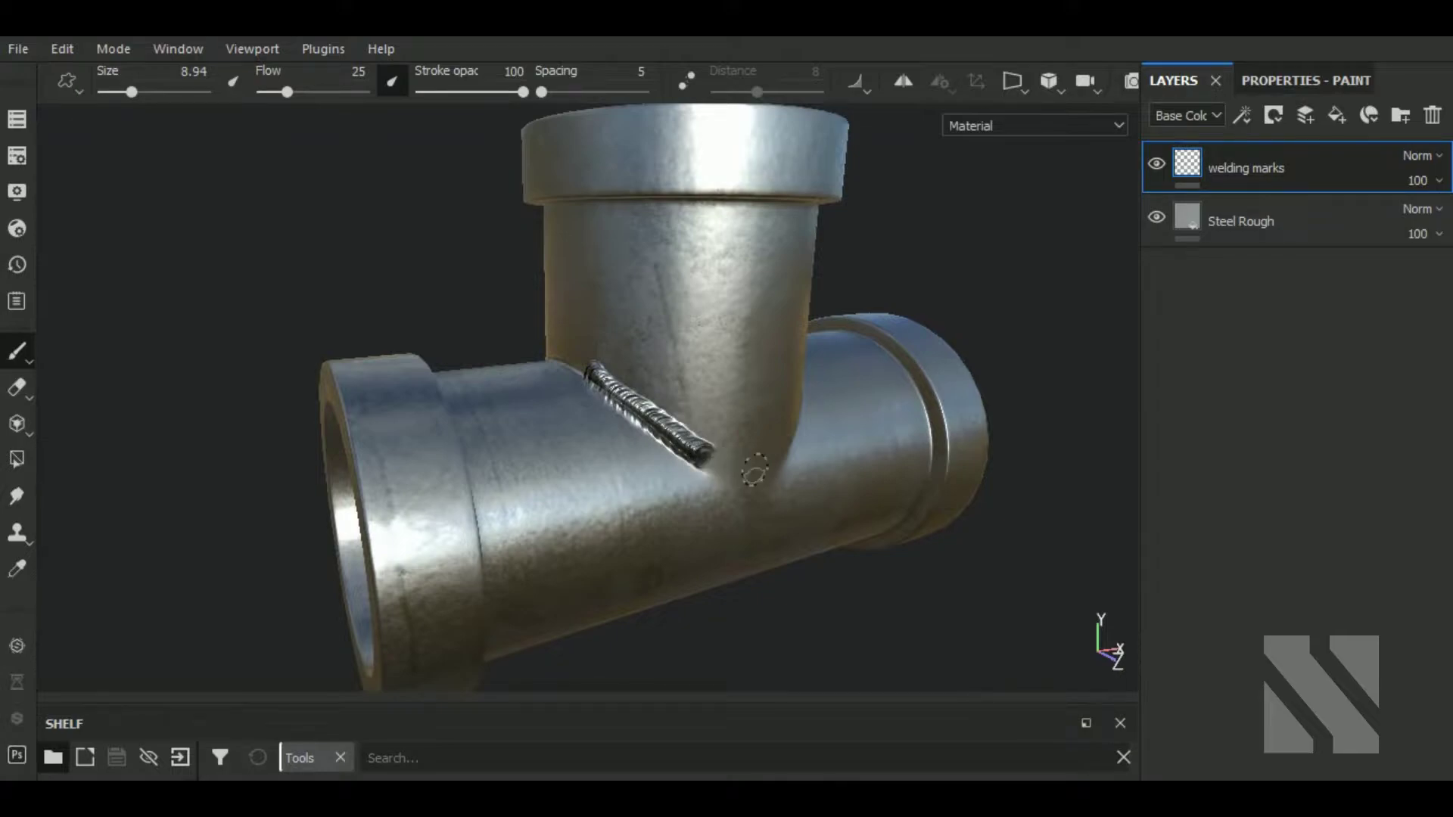
{"action": "key", "text": "ctrl+z"}
Set the weld brush hardness to 0.43 in Properties - Paint.
{"action": "left_click", "coordinate": [1262, 82]}
{"action": "scroll", "coordinate": [1263, 530], "scroll_direction": "down", "scroll_amount": 2}
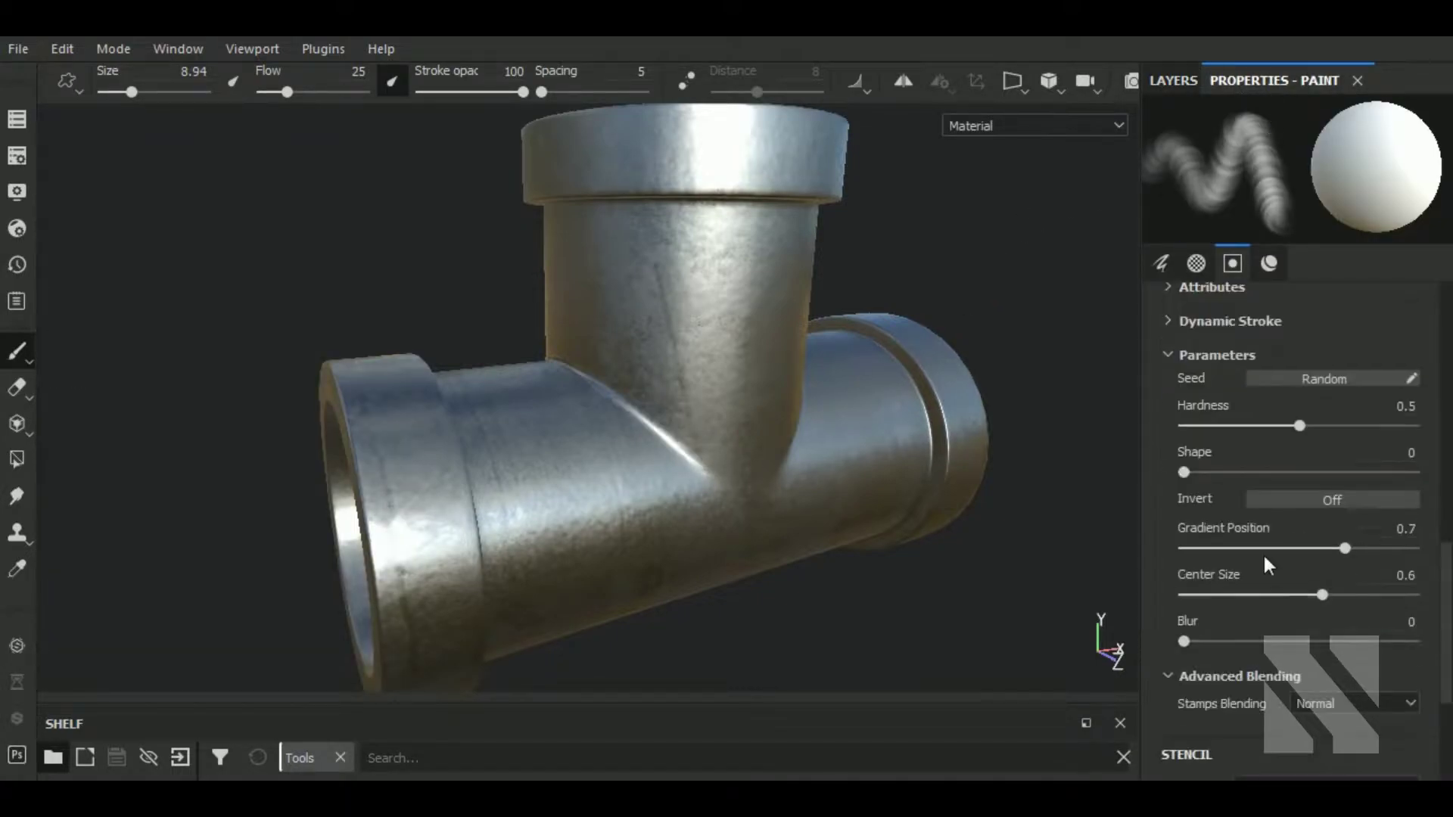
{"action": "scroll", "coordinate": [1264, 564], "scroll_direction": "down", "scroll_amount": 5}
{"action": "scroll", "coordinate": [1264, 577], "scroll_direction": "up", "scroll_amount": 1}
{"action": "scroll", "coordinate": [1264, 577], "scroll_direction": "up", "scroll_amount": 4}
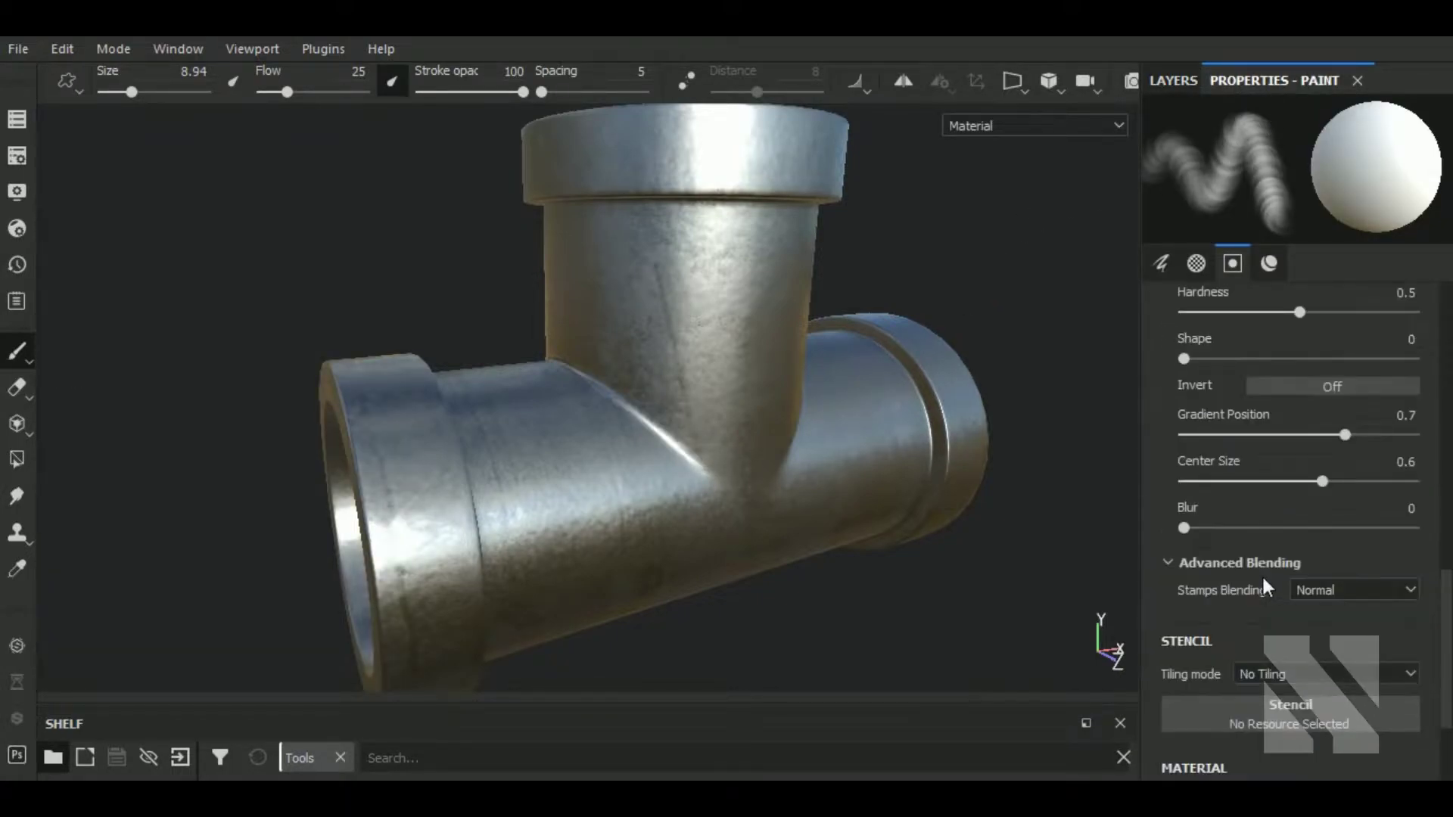
{"action": "scroll", "coordinate": [1261, 574], "scroll_direction": "up", "scroll_amount": 3}
{"action": "left_click_drag", "start_coordinate": [1299, 425], "coordinate": [1282, 424]}
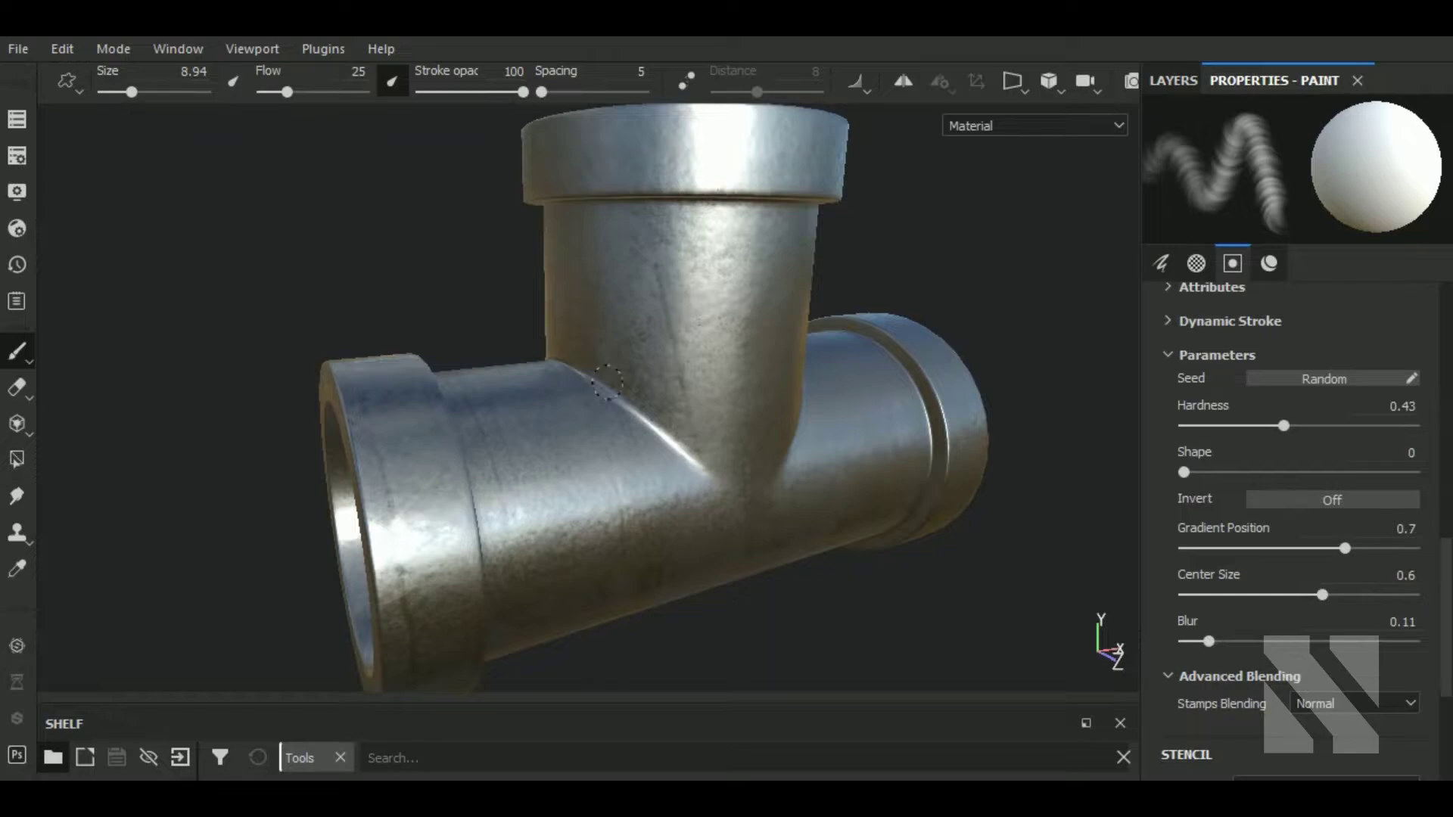
Paint a test straight weld bead along the junction, then undo it.
{"action": "left_click_drag", "start_coordinate": [607, 384], "coordinate": [650, 412]}
{"action": "key", "text": "ctrl"}
{"action": "left_click", "coordinate": [704, 471], "text": "shift"}
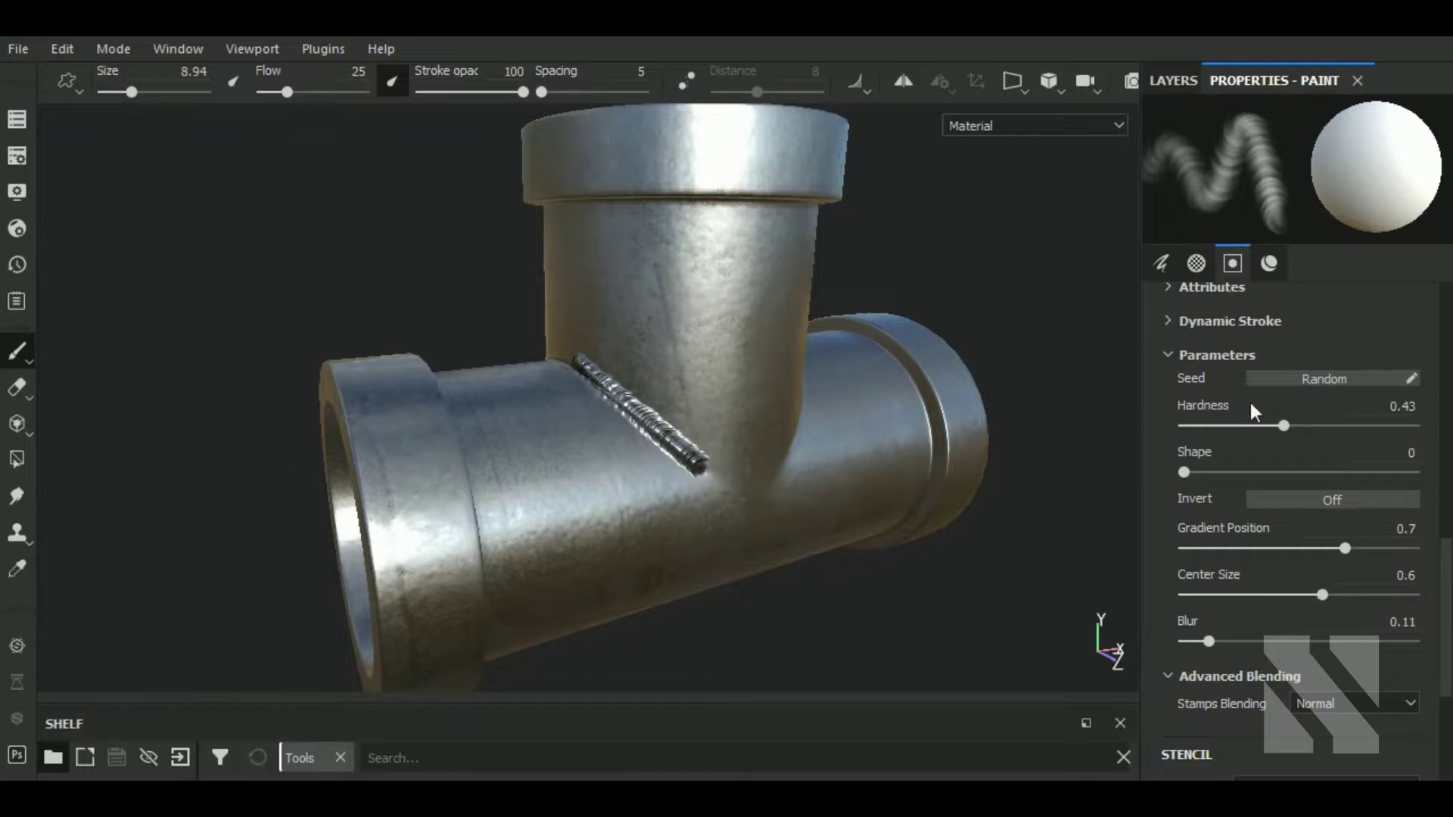
{"action": "key", "text": "ctrl+z"}
Set position jitter, flow jitter and size jitter to 0.
{"action": "scroll", "coordinate": [1286, 455], "scroll_direction": "up", "scroll_amount": 5}
{"action": "scroll", "coordinate": [1287, 456], "scroll_direction": "up", "scroll_amount": 3}
{"action": "scroll", "coordinate": [1287, 456], "scroll_direction": "up", "scroll_amount": 5}
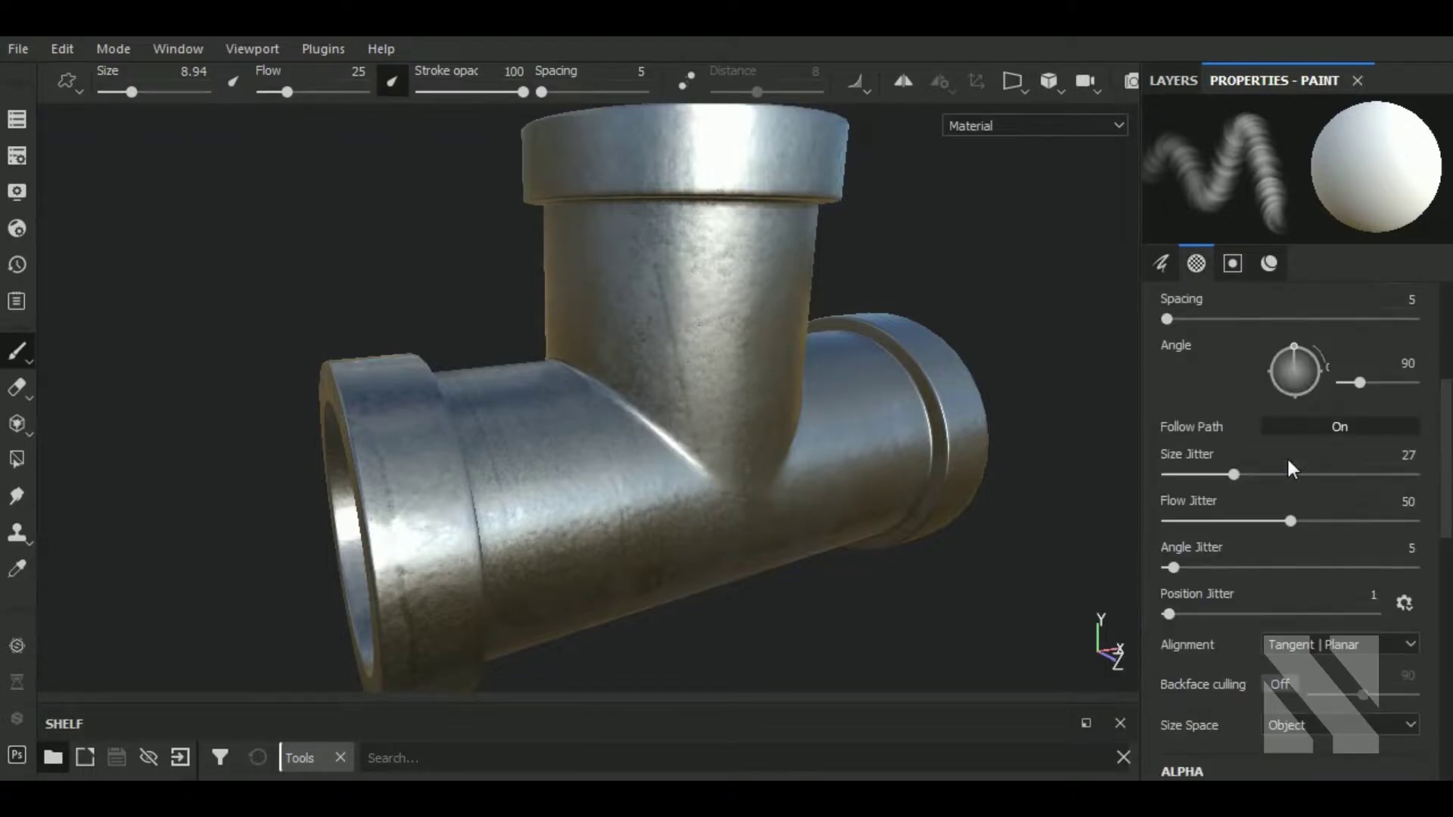
{"action": "scroll", "coordinate": [1287, 455], "scroll_direction": "up", "scroll_amount": 3}
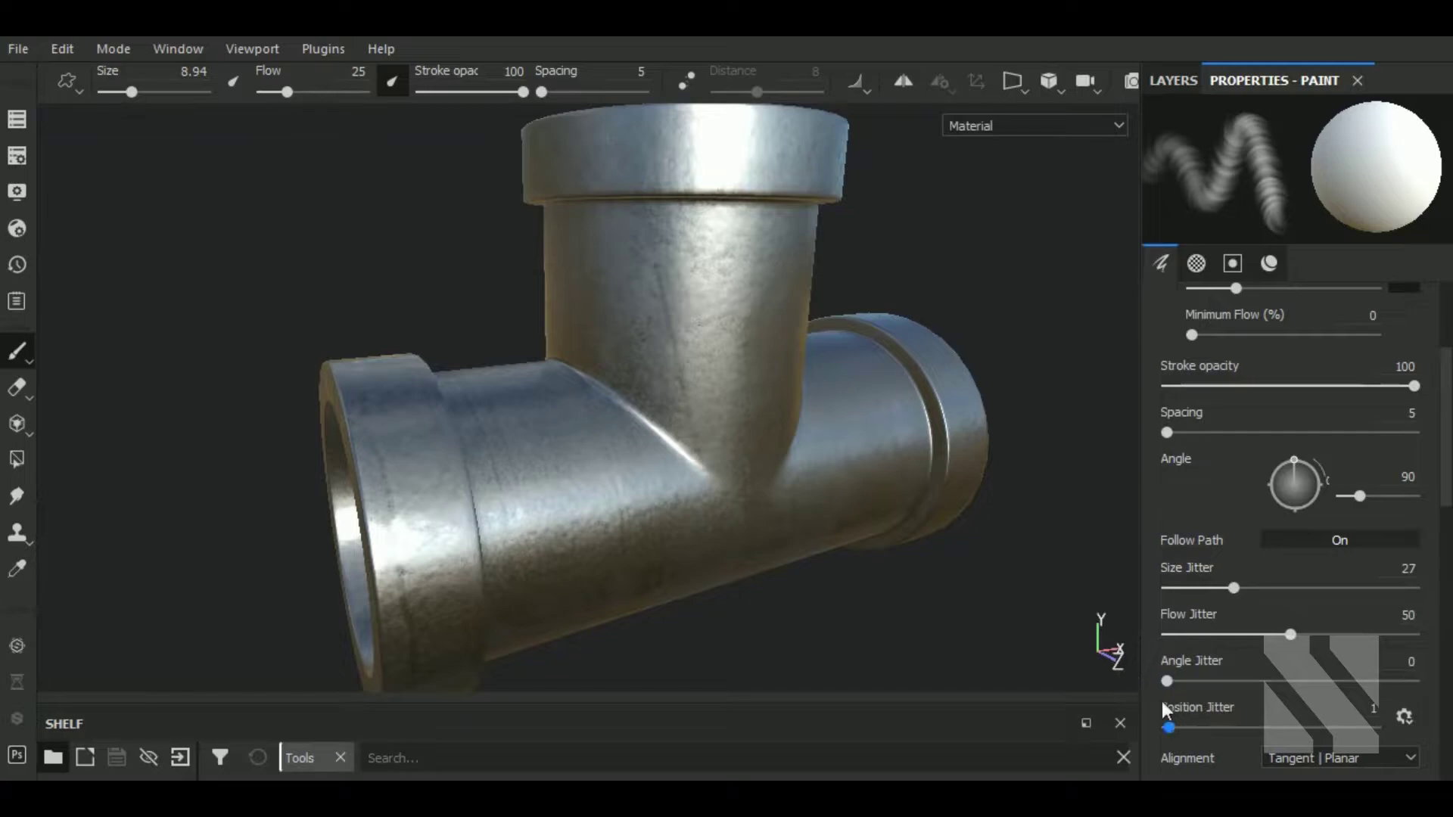
{"action": "left_click_drag", "start_coordinate": [1169, 728], "coordinate": [1164, 728]}
{"action": "left_click_drag", "start_coordinate": [1288, 634], "coordinate": [1147, 632]}
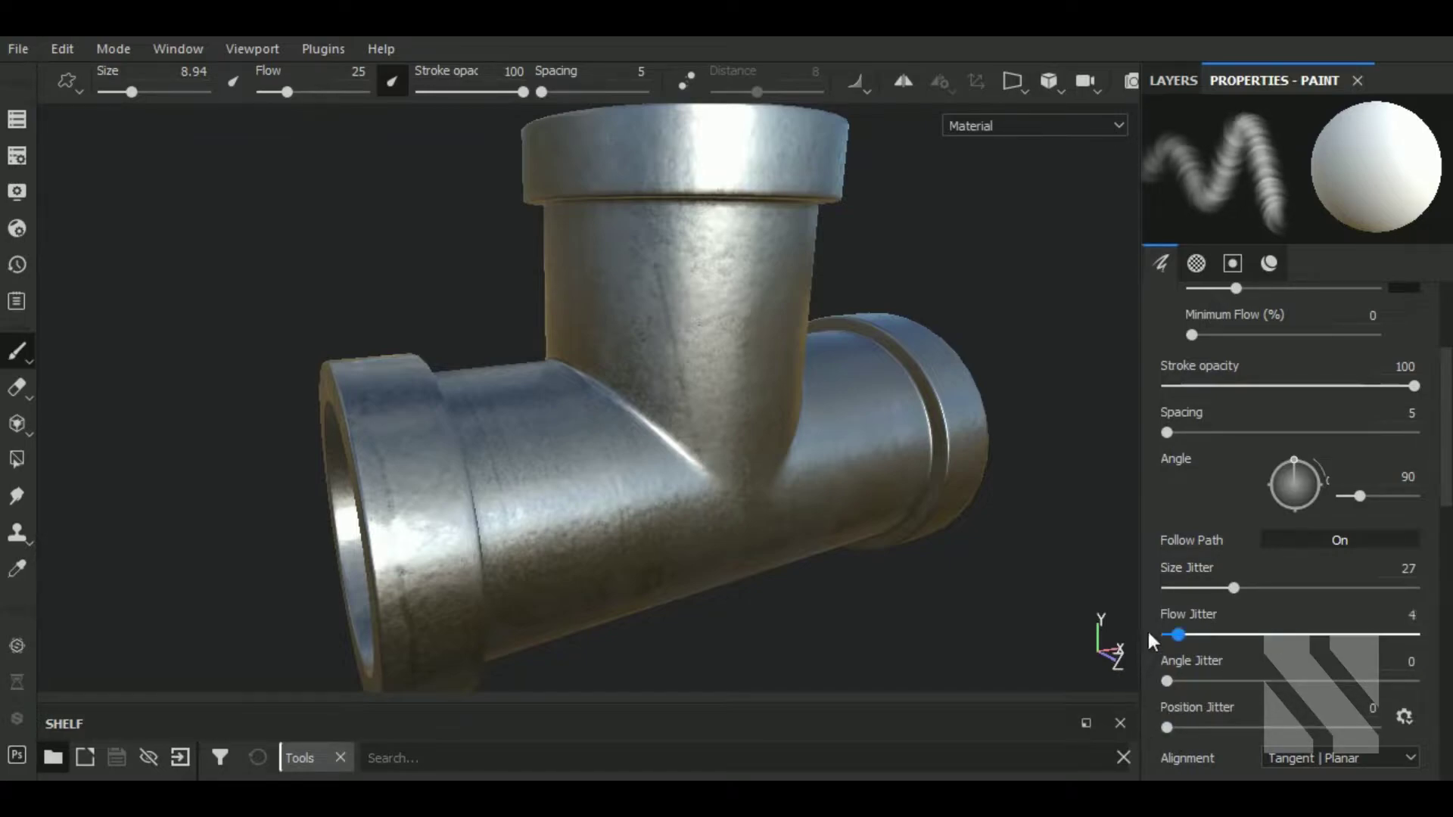
{"action": "left_click_drag", "start_coordinate": [1233, 588], "coordinate": [1097, 586]}
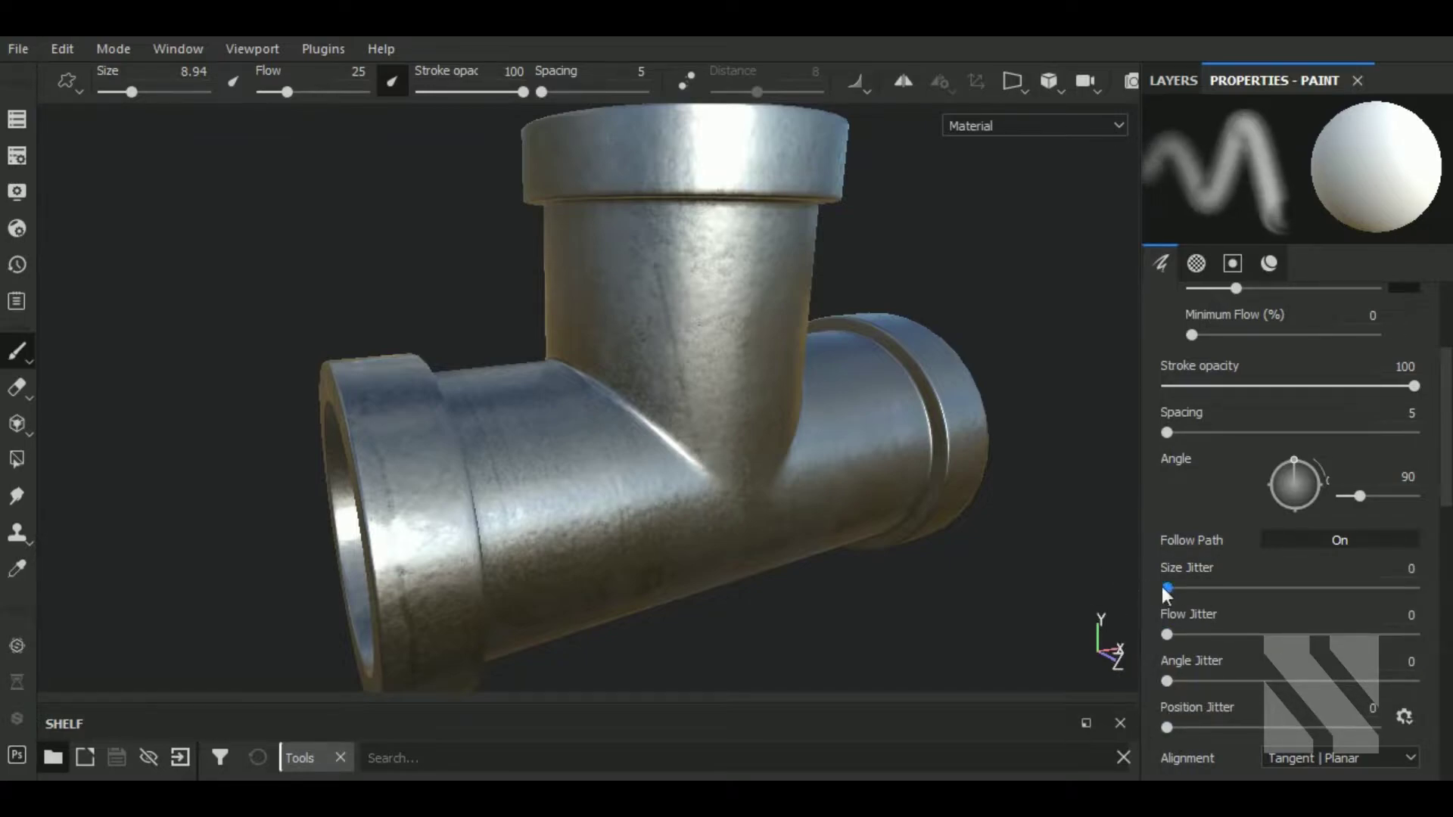
After an undone test stroke, set size jitter to 15 and stroke spacing to 10.
{"action": "left_click_drag", "start_coordinate": [600, 384], "coordinate": [692, 452]}
{"action": "key", "text": "ctrl+z"}
{"action": "left_click", "coordinate": [1203, 588]}
{"action": "left_click", "coordinate": [1176, 432]}
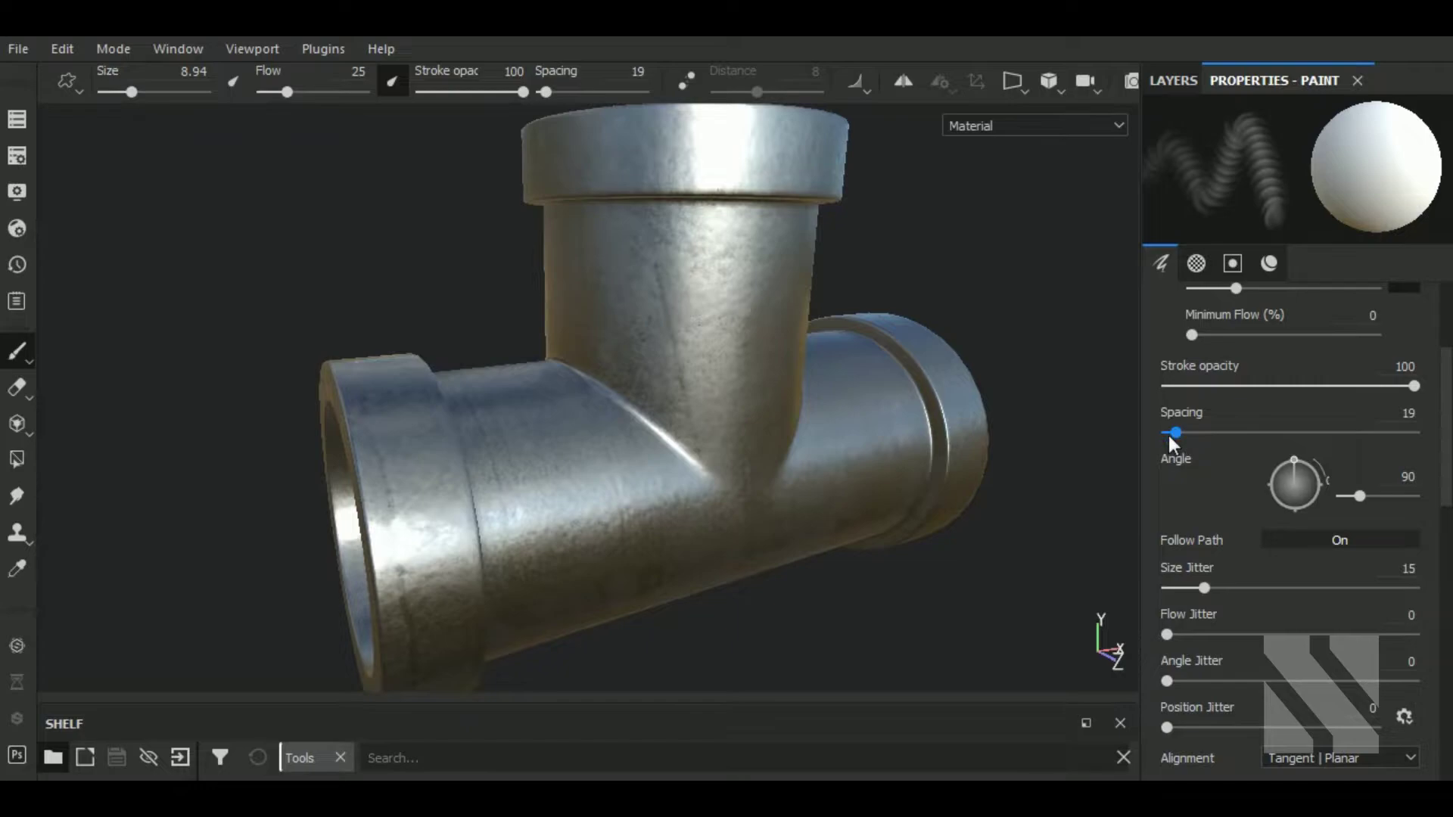
{"action": "left_click_drag", "start_coordinate": [1169, 435], "coordinate": [1168, 430]}
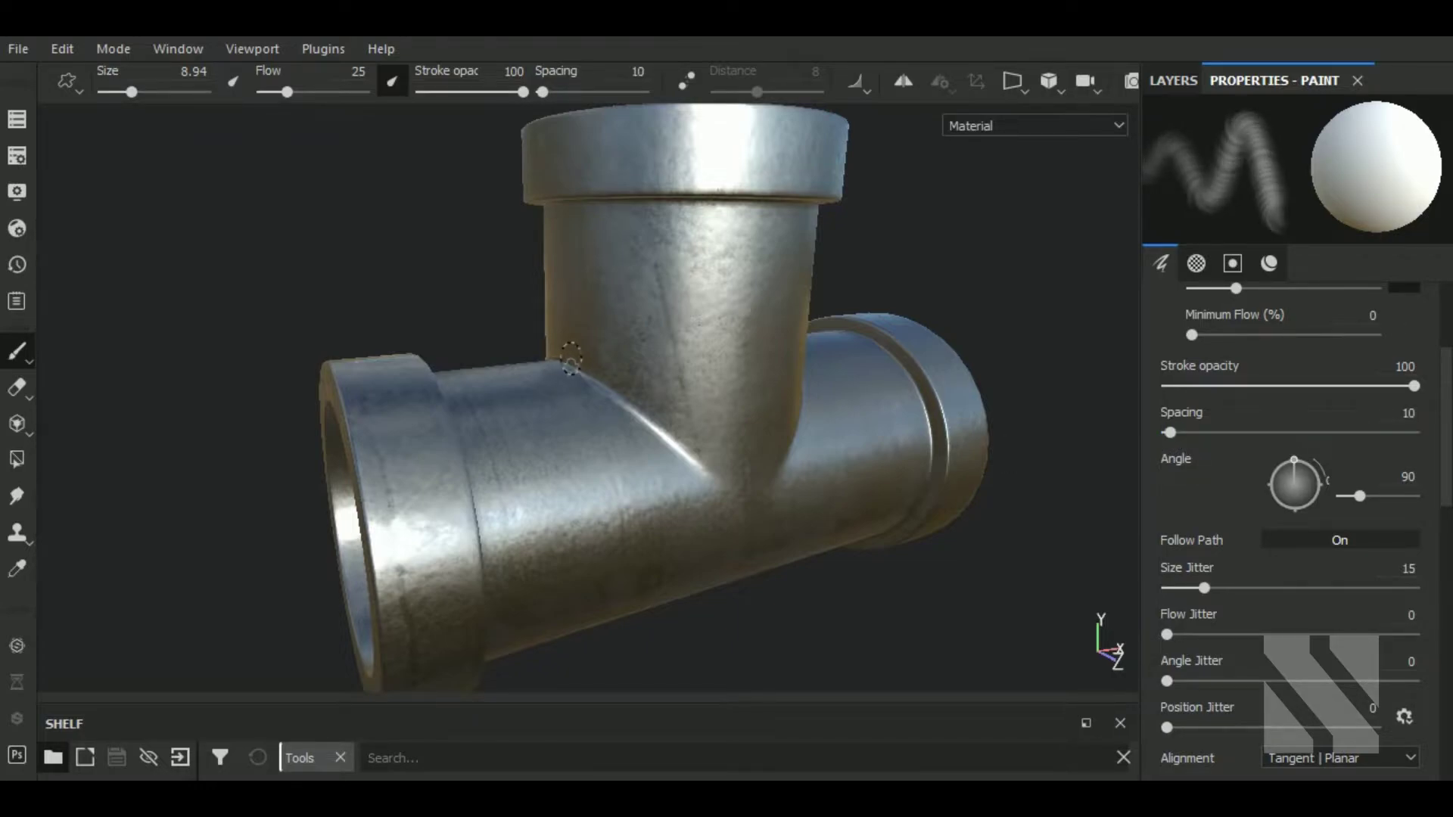
Shift-click a straight weld bead along the front seam down to its low point.
{"action": "key", "text": "shift"}
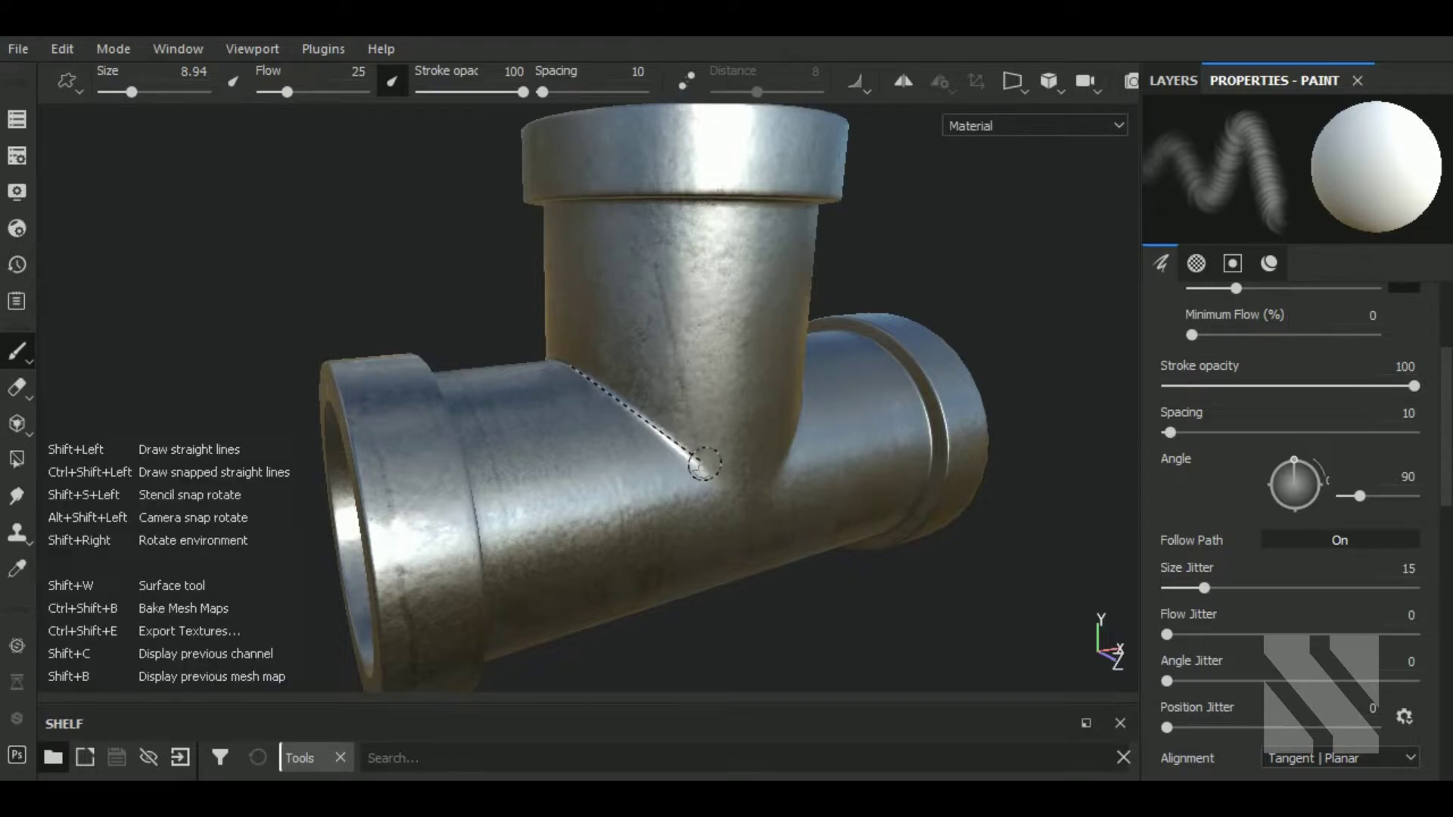
{"action": "left_click", "coordinate": [703, 464], "text": "shift"}
{"action": "scroll", "coordinate": [715, 468], "scroll_direction": "up", "scroll_amount": 2}
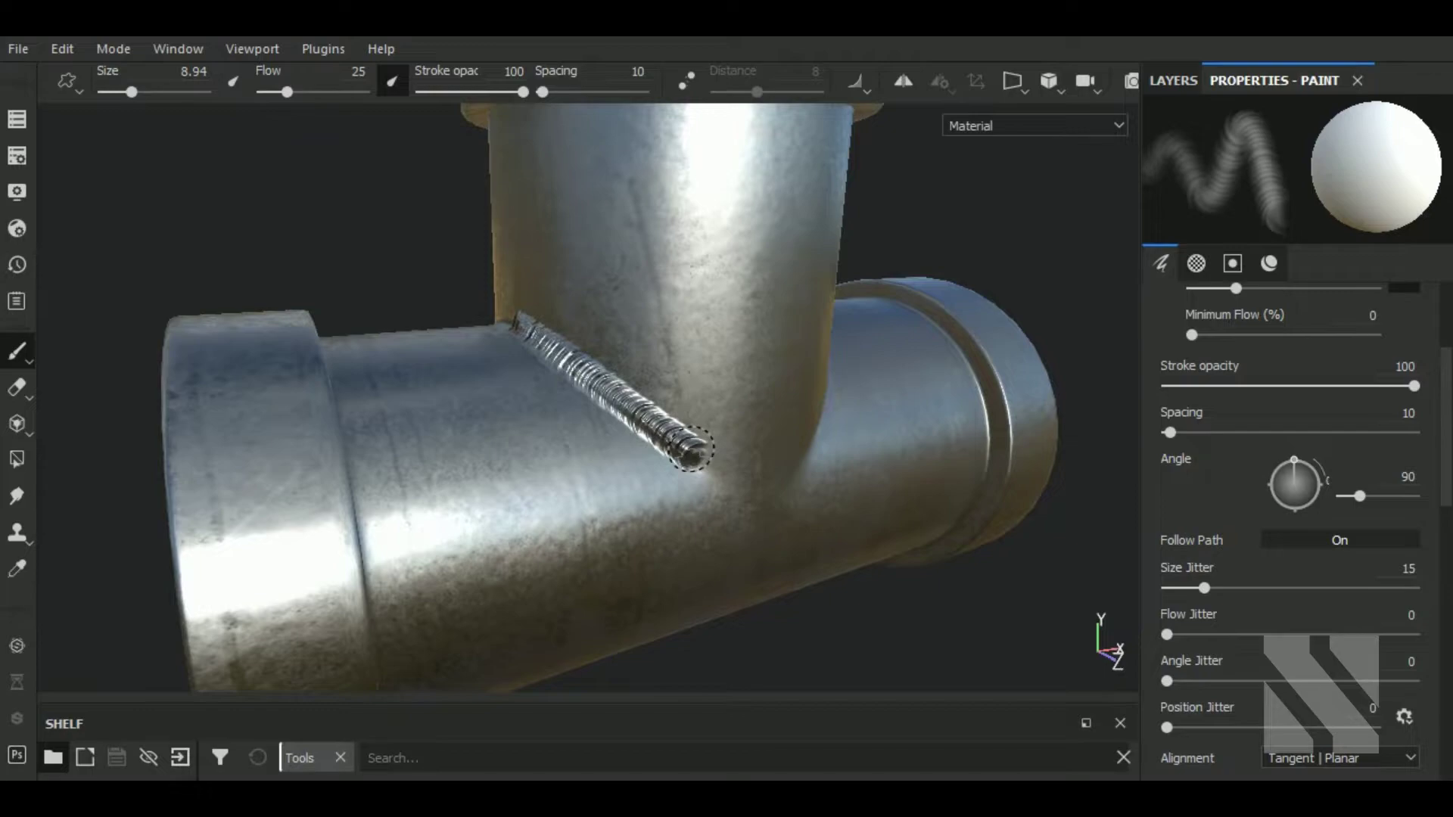
{"action": "key", "text": "shift"}
{"action": "left_click", "coordinate": [746, 488], "text": "shift"}
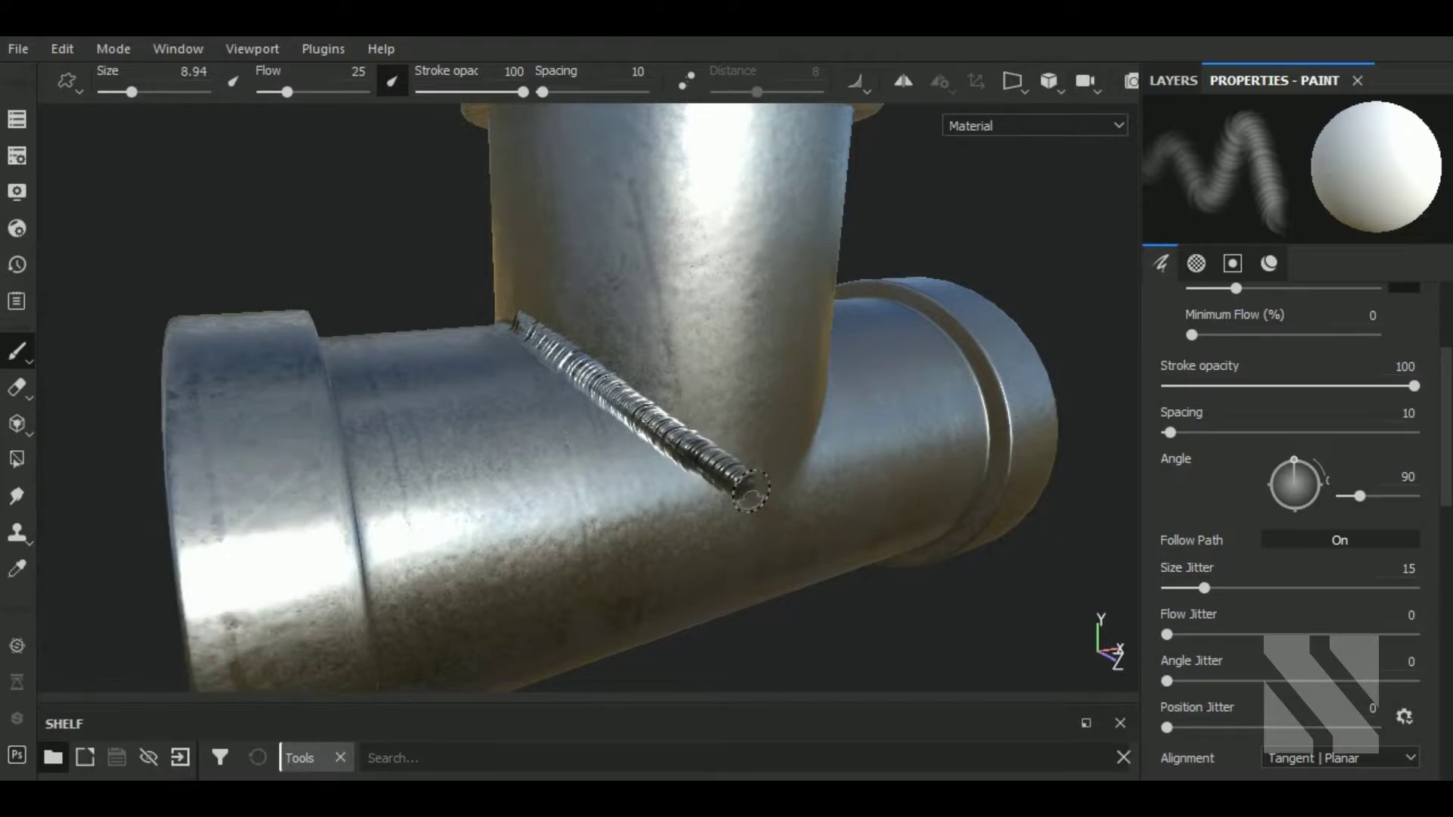
{"action": "mouse_move", "coordinate": [746, 488]}
{"action": "left_mouse_down"}
{"action": "mouse_move", "coordinate": [780, 484]}
{"action": "mouse_move", "coordinate": [797, 458]}
{"action": "left_mouse_up"}
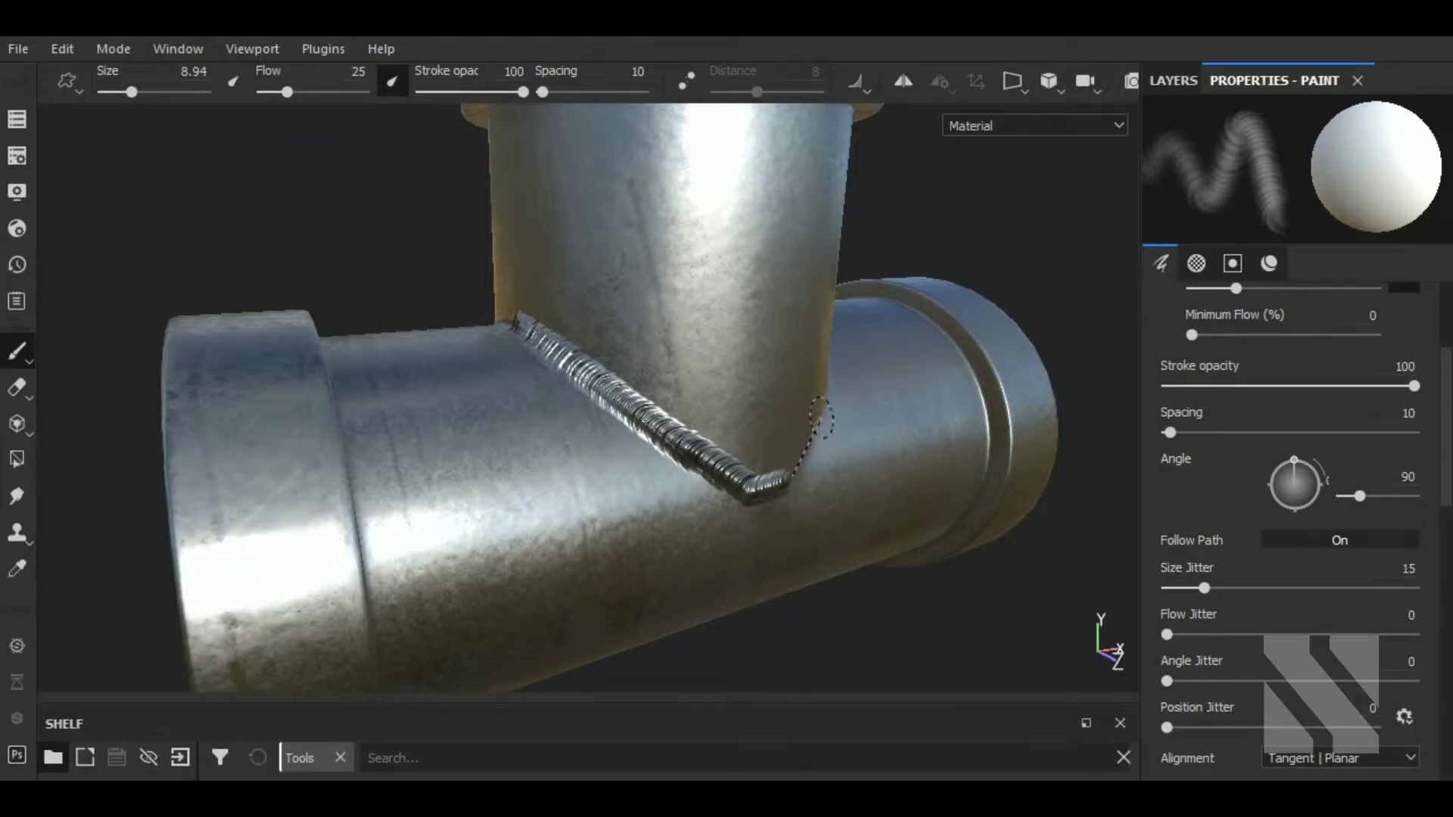
{"action": "left_click", "coordinate": [825, 412], "text": "shift"}
Orbit around the pipe and extend the bead up the seam to close the V.
{"action": "scroll", "coordinate": [825, 412], "scroll_direction": "down", "scroll_amount": 3}
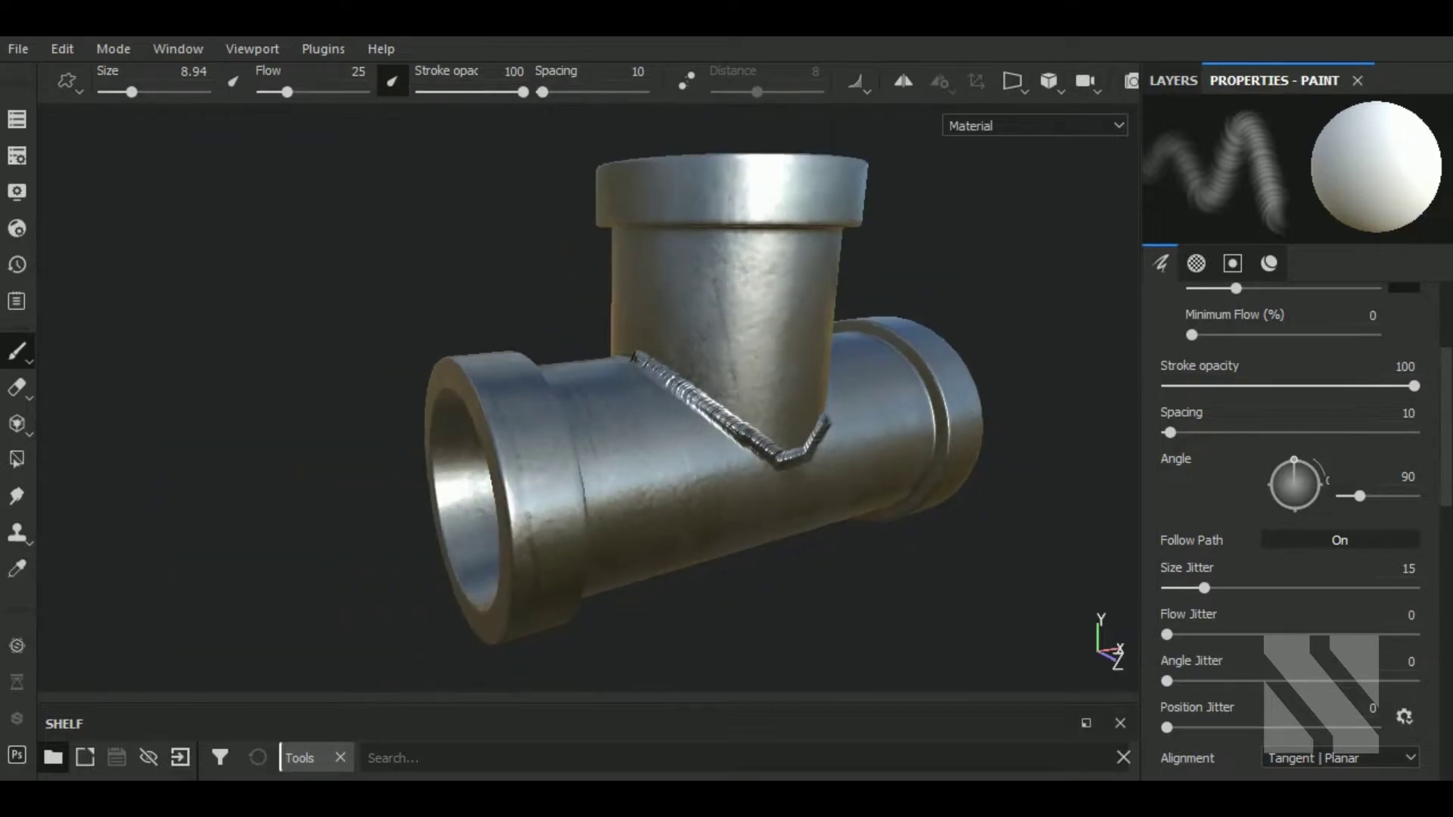
{"action": "middle_click_drag", "start_coordinate": [1006, 484], "coordinate": [742, 468]}
{"action": "mouse_move", "coordinate": [741, 468]}
{"action": "left_mouse_down", "text": "alt"}
{"action": "mouse_move", "coordinate": [583, 510]}
{"action": "mouse_move", "coordinate": [461, 519]}
{"action": "left_mouse_up", "text": "alt"}
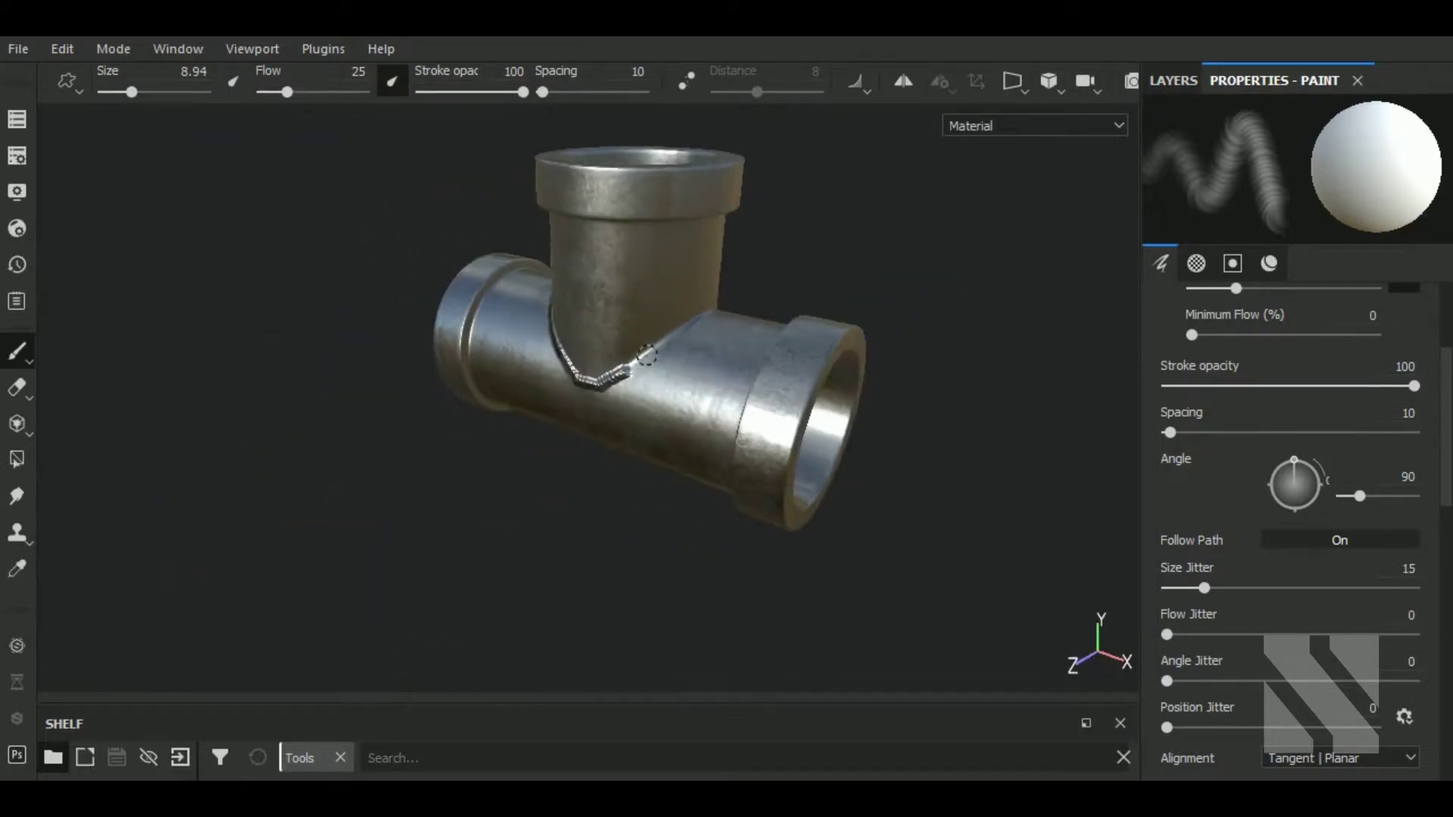
{"action": "scroll", "coordinate": [647, 355], "scroll_direction": "up", "scroll_amount": 5}
{"action": "scroll", "coordinate": [648, 356], "scroll_direction": "up", "scroll_amount": 2}
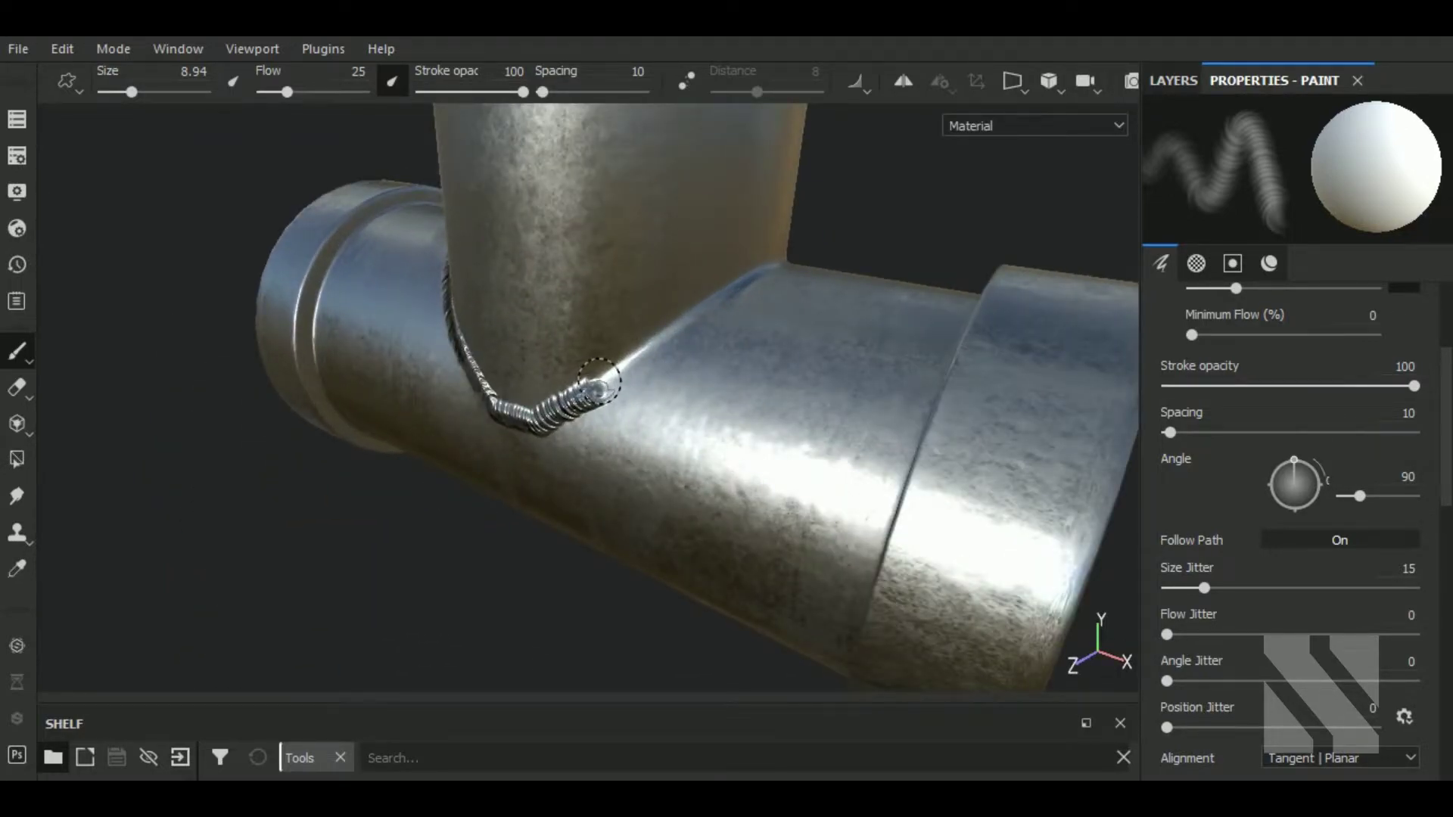
{"action": "left_click", "coordinate": [672, 318], "text": "shift"}
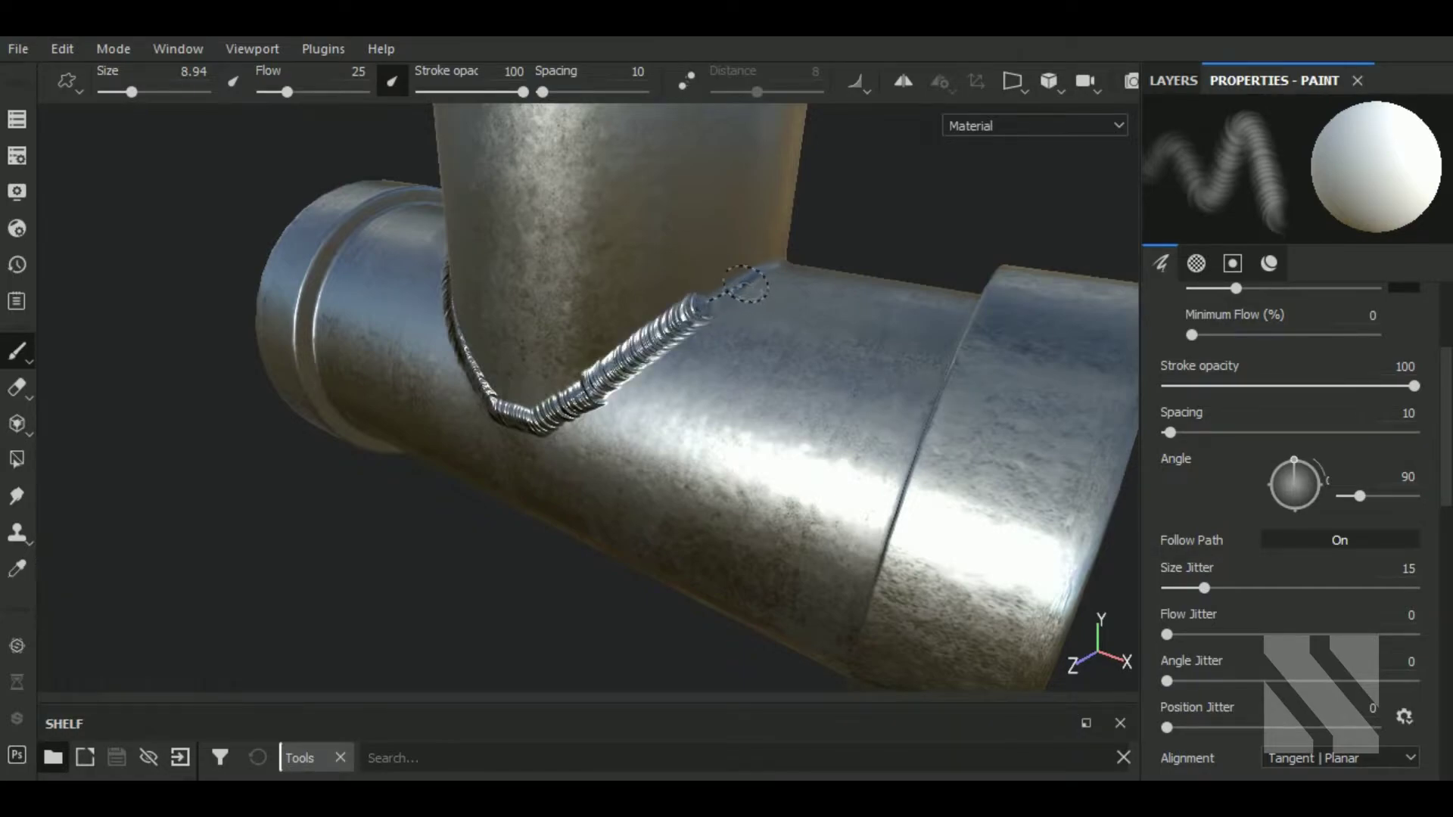
{"action": "left_click", "coordinate": [786, 261], "text": "shift"}
{"action": "scroll", "coordinate": [833, 260], "scroll_direction": "down", "scroll_amount": 3}
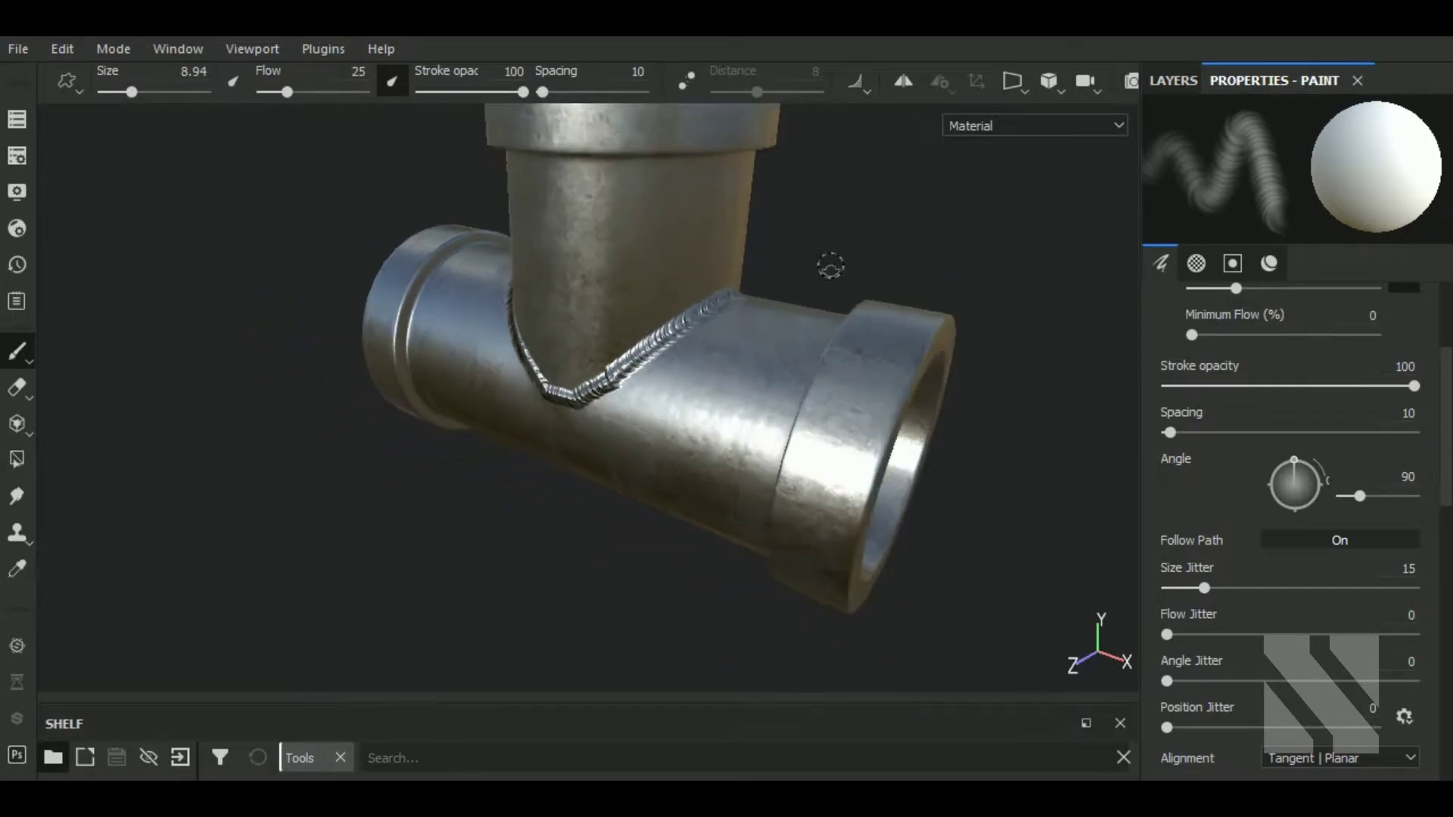
{"action": "mouse_move", "coordinate": [833, 259]}
{"action": "left_mouse_down", "text": "alt"}
{"action": "mouse_move", "coordinate": [779, 422]}
{"action": "mouse_move", "coordinate": [924, 386]}
{"action": "mouse_move", "coordinate": [665, 445]}
{"action": "mouse_move", "coordinate": [681, 424]}
{"action": "left_mouse_up", "text": "alt"}
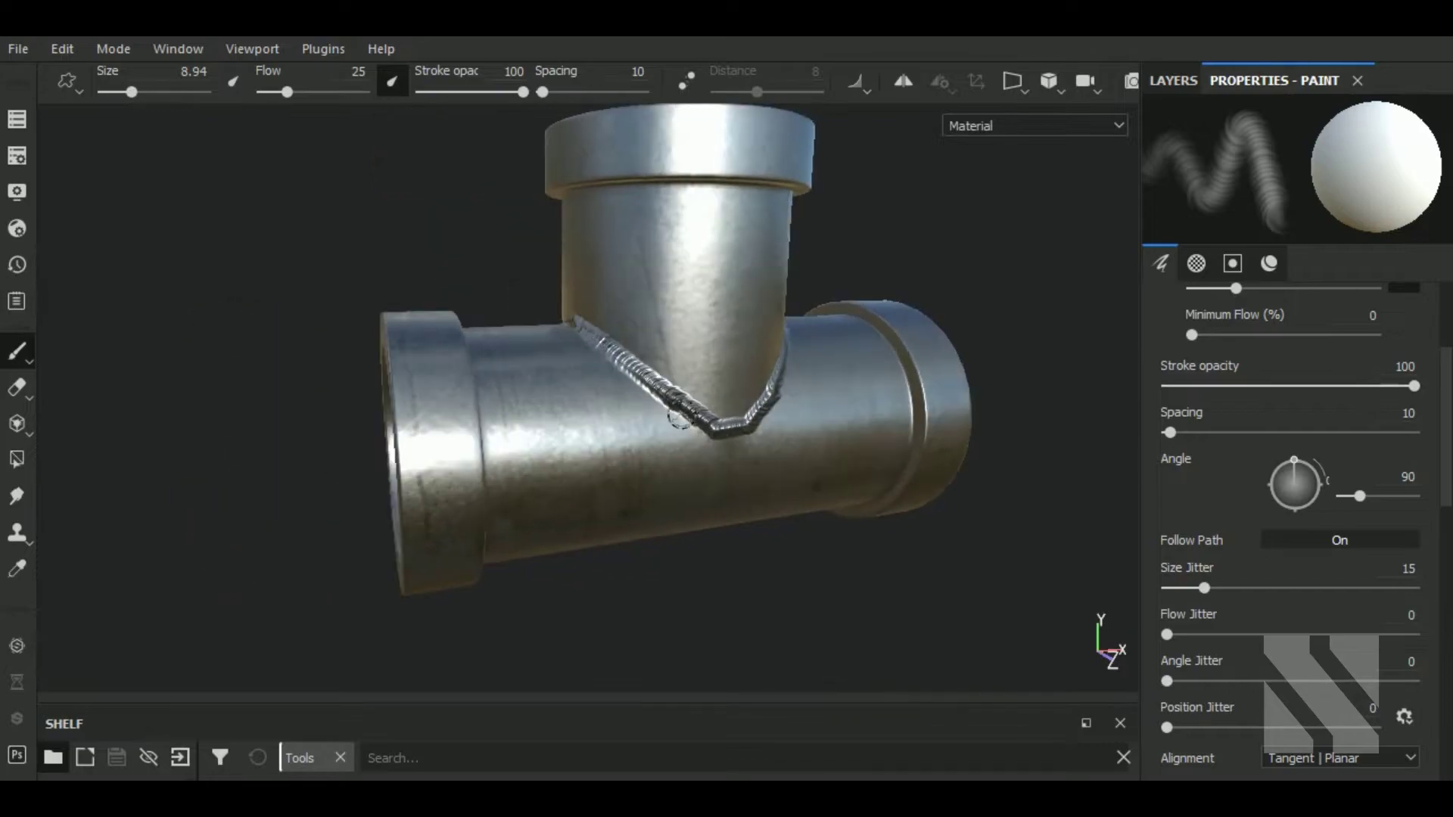
{"action": "scroll", "coordinate": [694, 399], "scroll_direction": "up", "scroll_amount": 3}
{"action": "scroll", "coordinate": [759, 395], "scroll_direction": "down", "scroll_amount": 2}
Enable the rough channel on the weld brush and set its roughness to 0.7150.
{"action": "left_click", "coordinate": [1178, 82]}
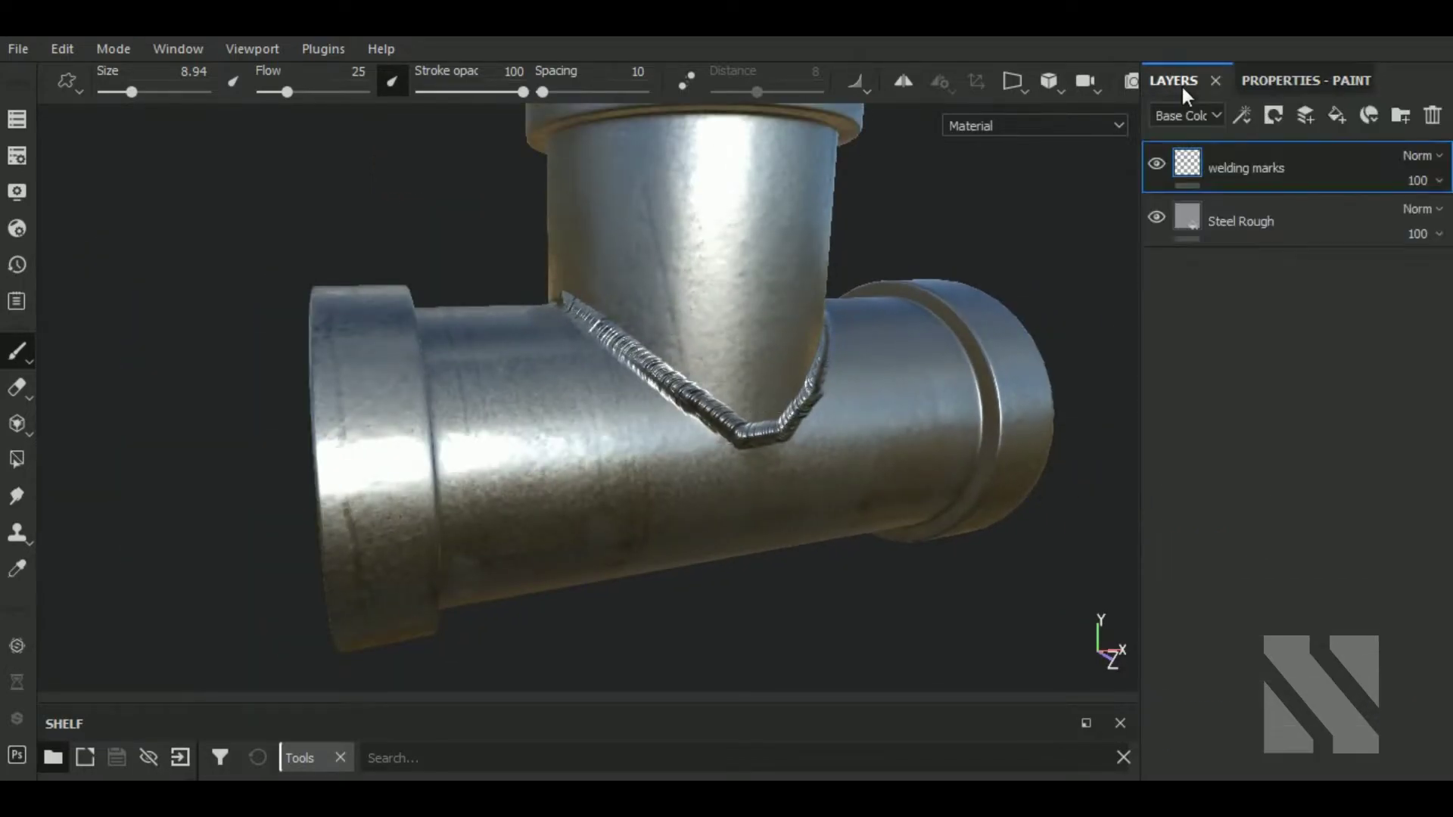
{"action": "left_click", "coordinate": [1278, 80]}
{"action": "scroll", "coordinate": [1297, 519], "scroll_direction": "down", "scroll_amount": 2}
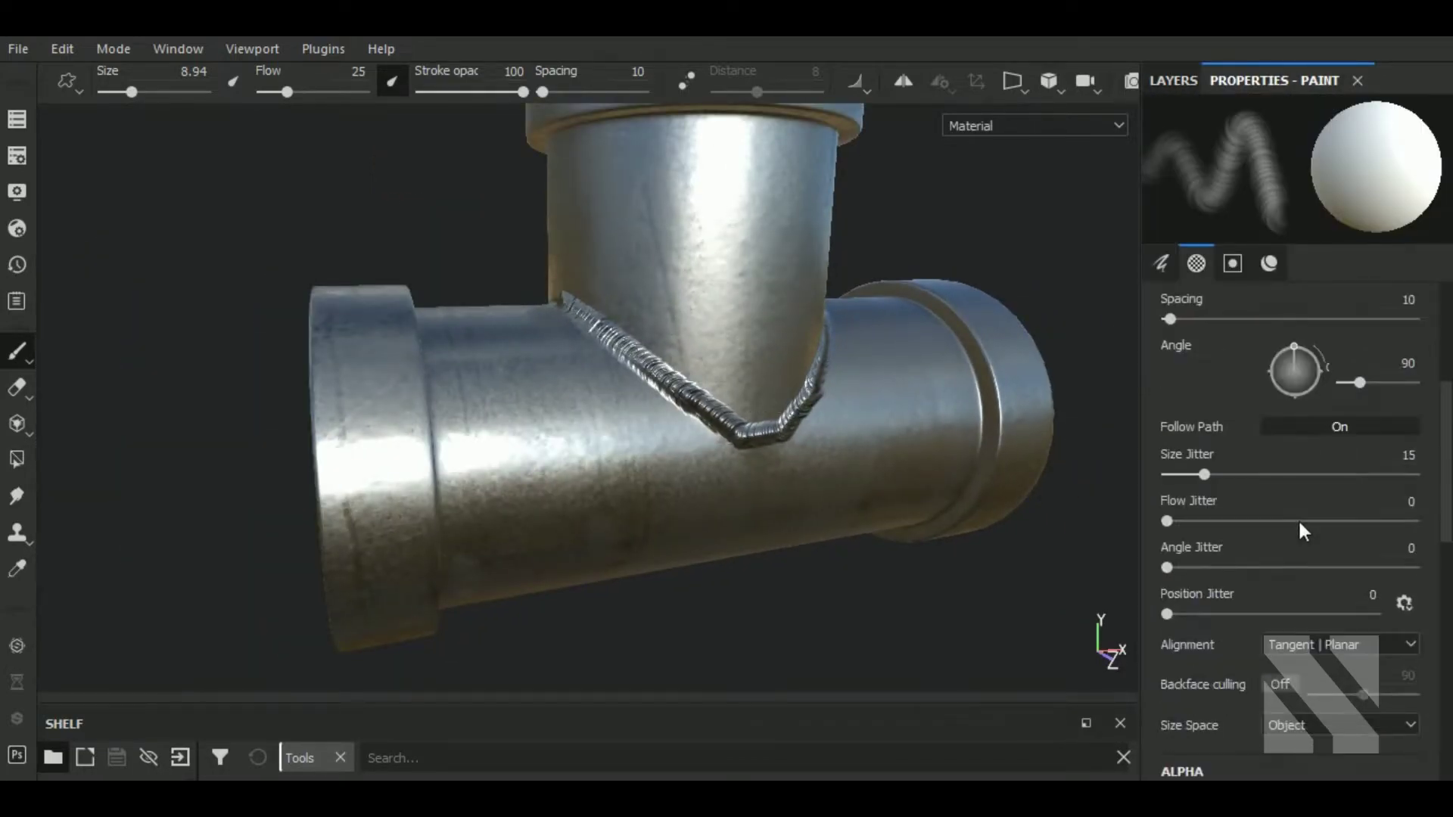
{"action": "scroll", "coordinate": [1282, 534], "scroll_direction": "down", "scroll_amount": 5}
{"action": "scroll", "coordinate": [1277, 548], "scroll_direction": "down", "scroll_amount": 6}
{"action": "scroll", "coordinate": [1278, 560], "scroll_direction": "down", "scroll_amount": 3}
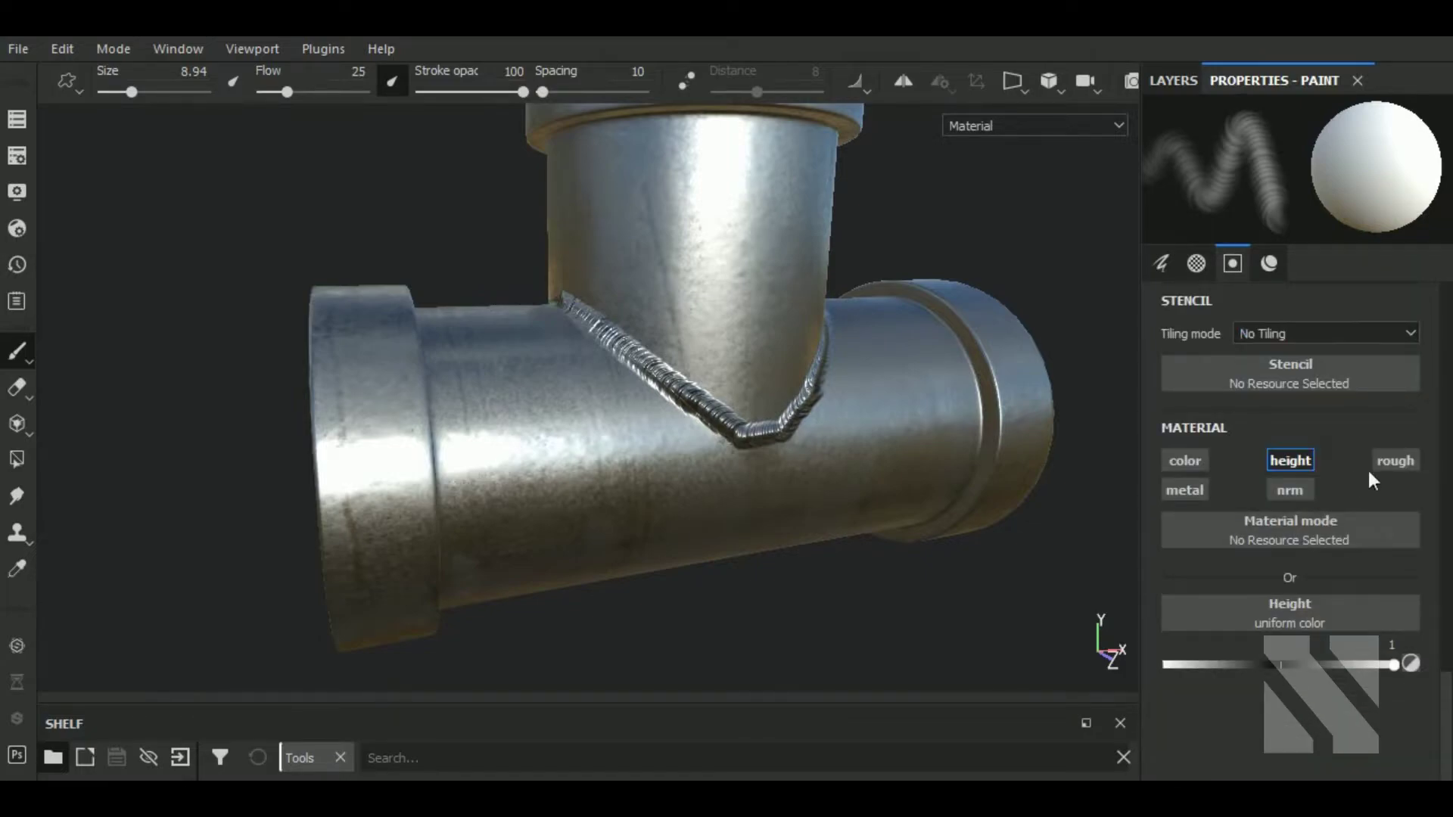
{"action": "left_click", "coordinate": [1396, 461]}
{"action": "scroll", "coordinate": [1347, 697], "scroll_direction": "down", "scroll_amount": 2}
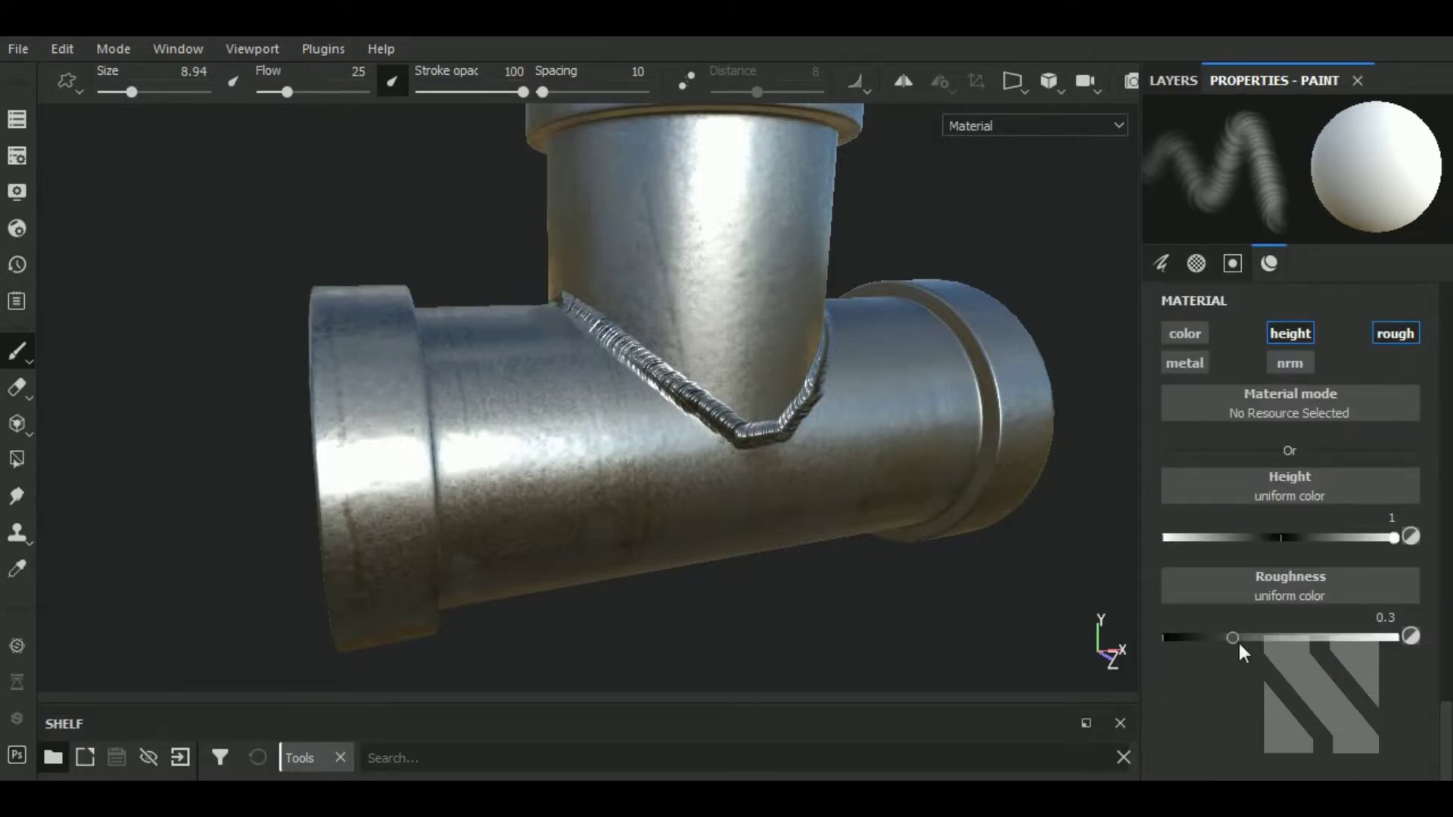
{"action": "left_click_drag", "start_coordinate": [1234, 634], "coordinate": [1332, 632]}
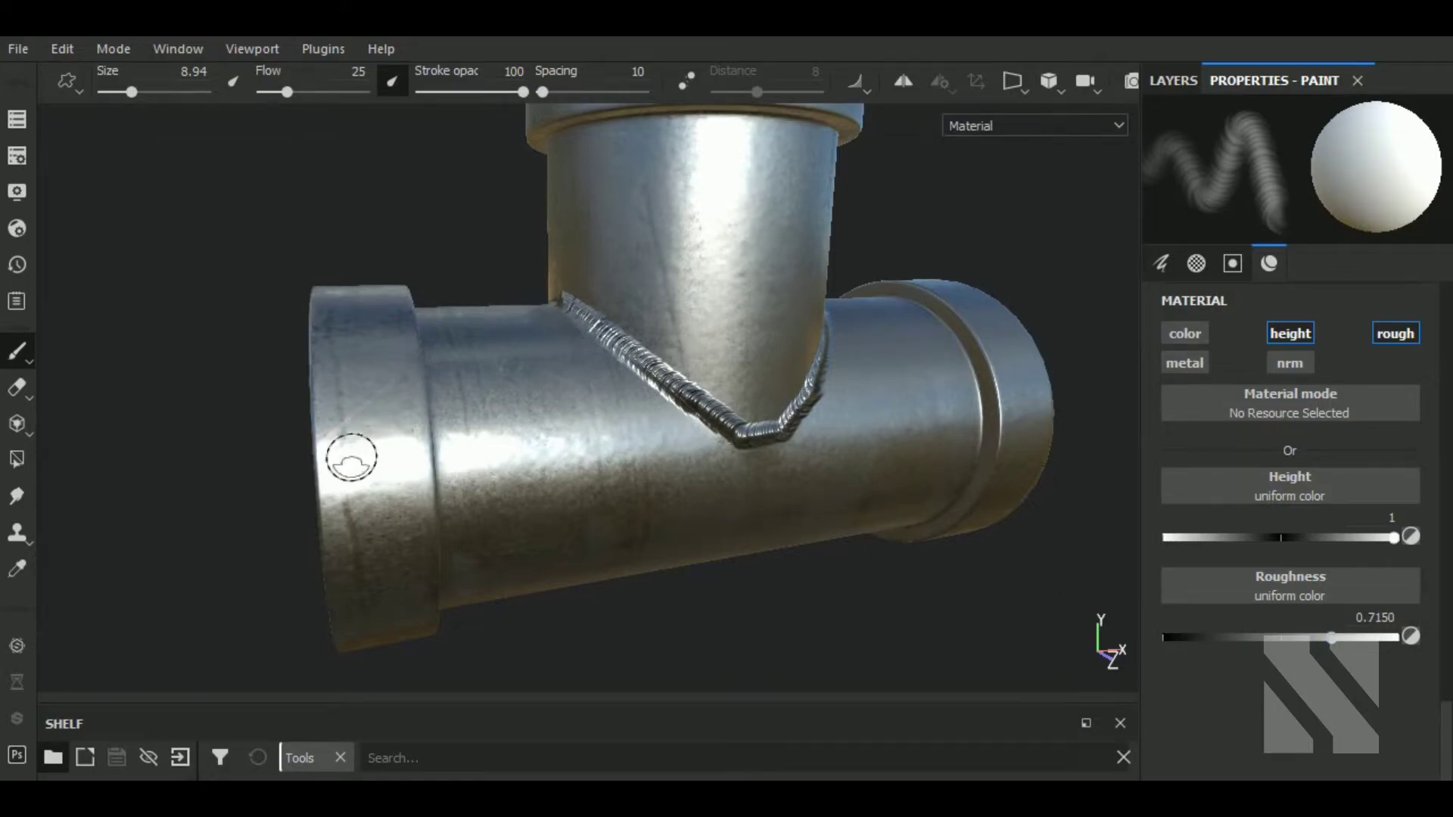
{"action": "mouse_move", "coordinate": [352, 457]}
{"action": "middle_mouse_down"}
{"action": "mouse_move", "coordinate": [925, 509]}
{"action": "mouse_move", "coordinate": [840, 425]}
{"action": "mouse_move", "coordinate": [593, 425]}
{"action": "mouse_move", "coordinate": [323, 464]}
{"action": "middle_mouse_up"}
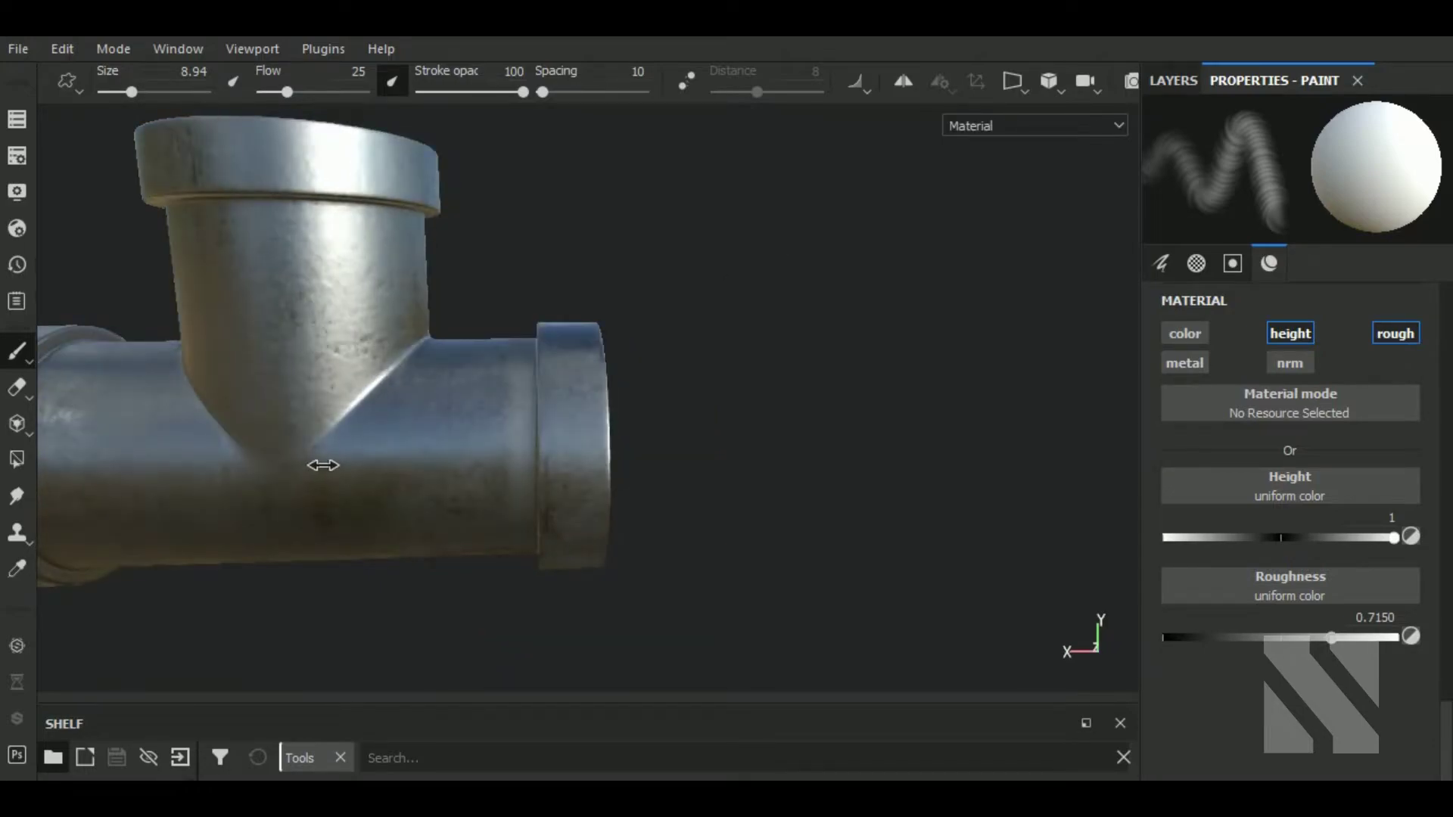
Zoom to the far branch junction and paint a test weld stroke.
{"action": "right_click_drag", "start_coordinate": [323, 465], "coordinate": [379, 373], "text": "alt"}
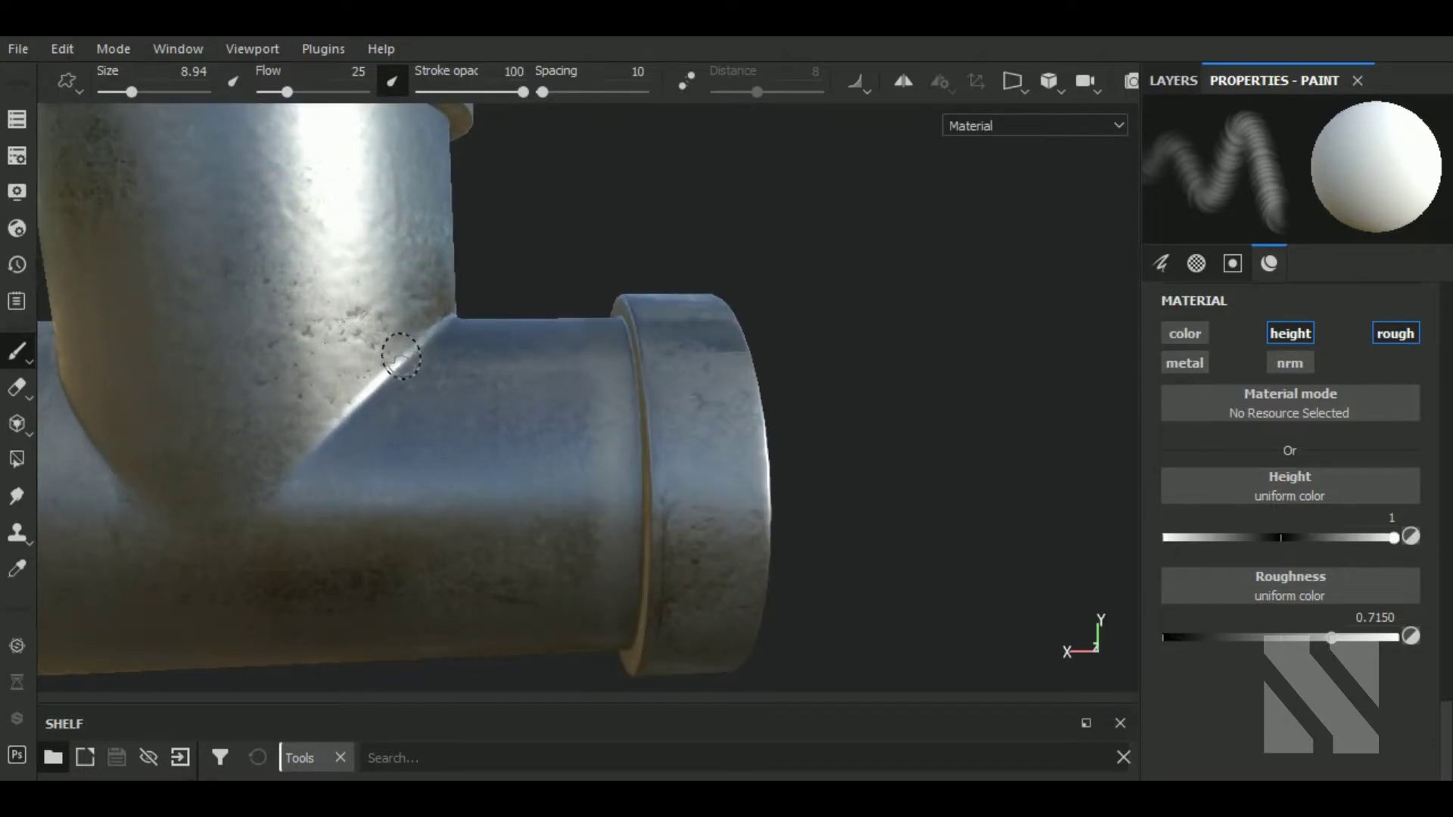
{"action": "left_click", "coordinate": [316, 451], "text": "shift"}
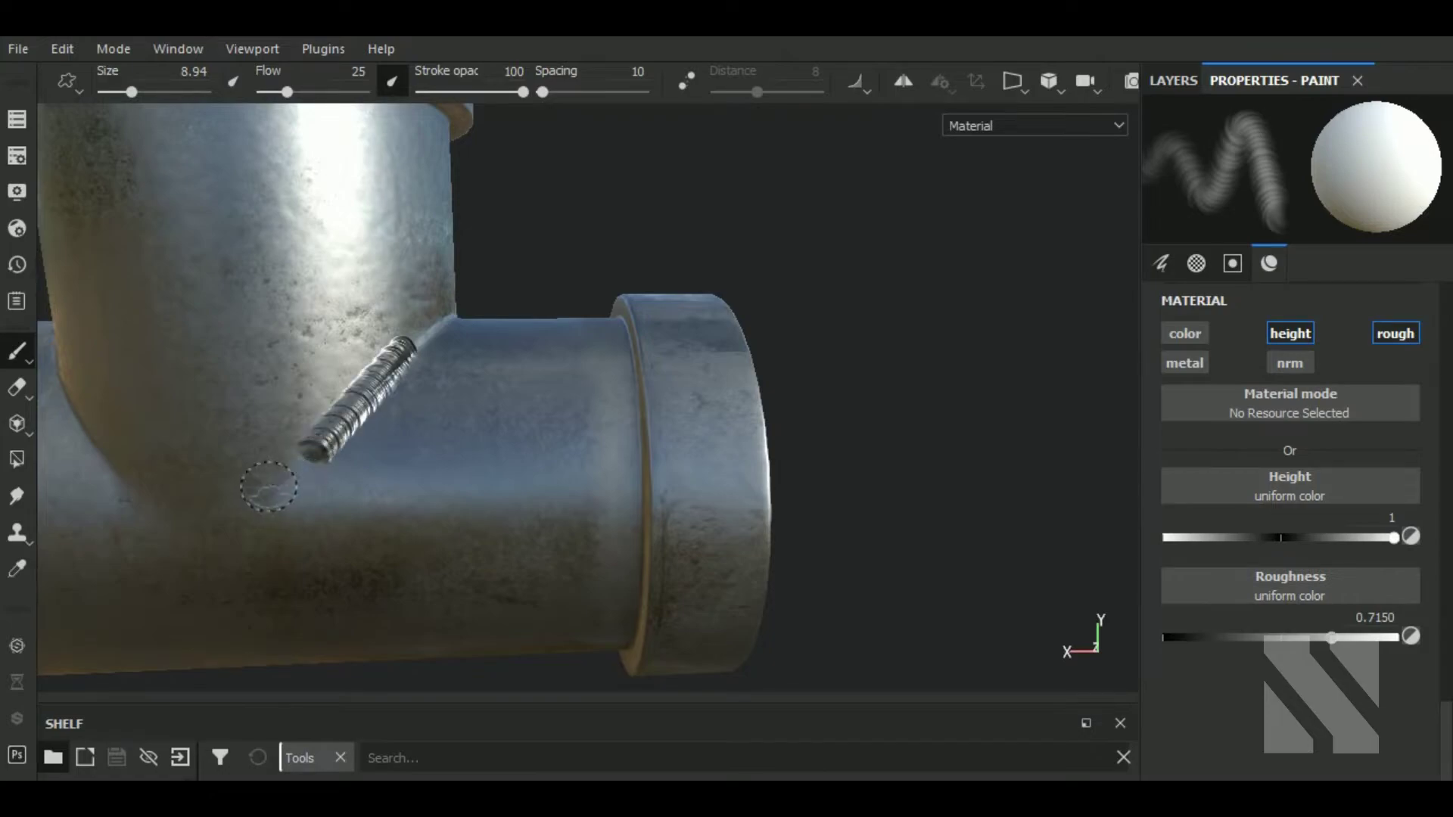
{"action": "mouse_move", "coordinate": [269, 486]}
{"action": "left_mouse_down", "text": "alt"}
{"action": "mouse_move", "coordinate": [451, 492]}
{"action": "mouse_move", "coordinate": [396, 529]}
{"action": "mouse_move", "coordinate": [434, 496]}
{"action": "left_mouse_up", "text": "alt"}
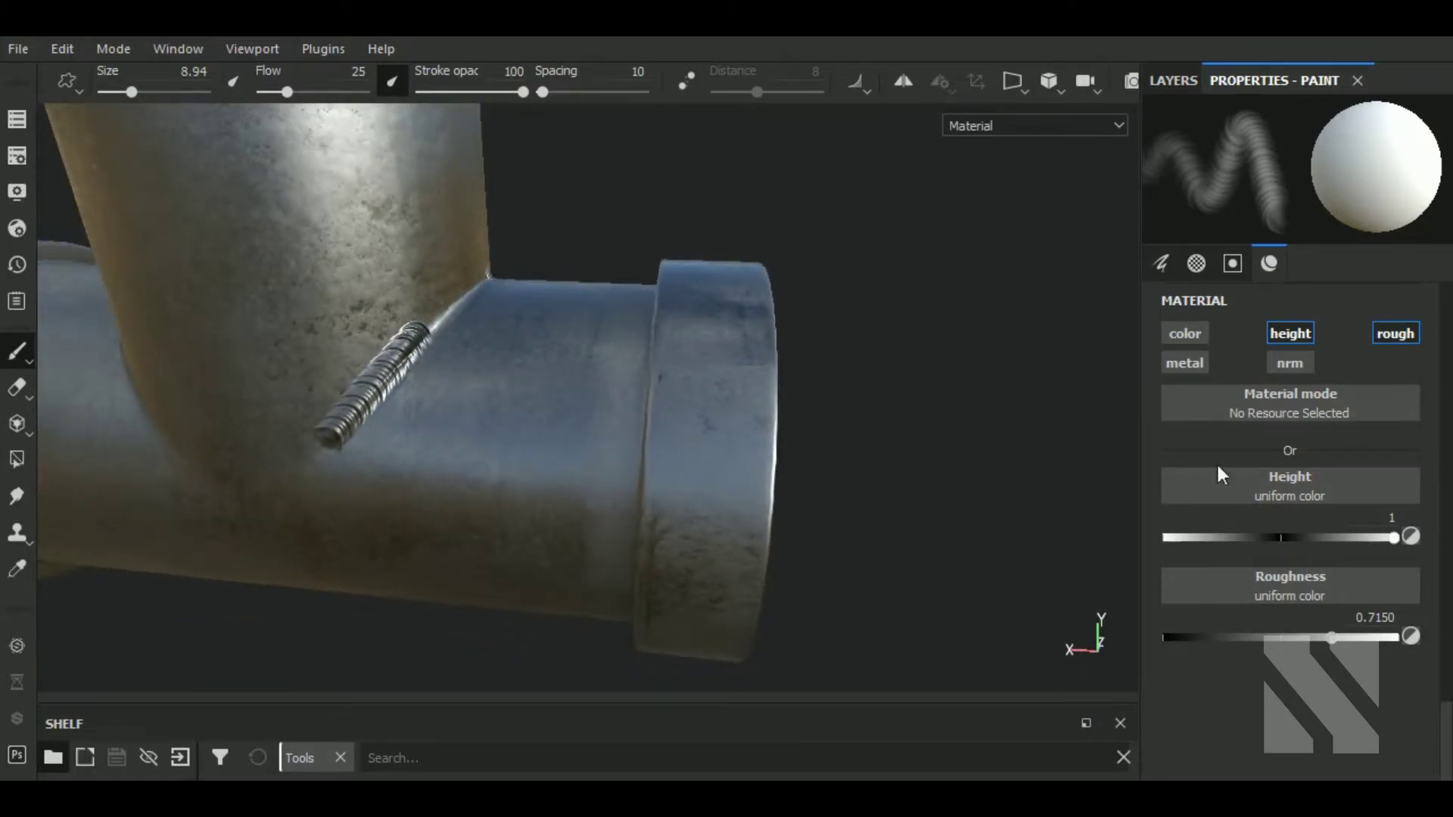
{"action": "scroll", "coordinate": [1218, 461], "scroll_direction": "up", "scroll_amount": 5}
{"action": "scroll", "coordinate": [1237, 433], "scroll_direction": "up", "scroll_amount": 3}
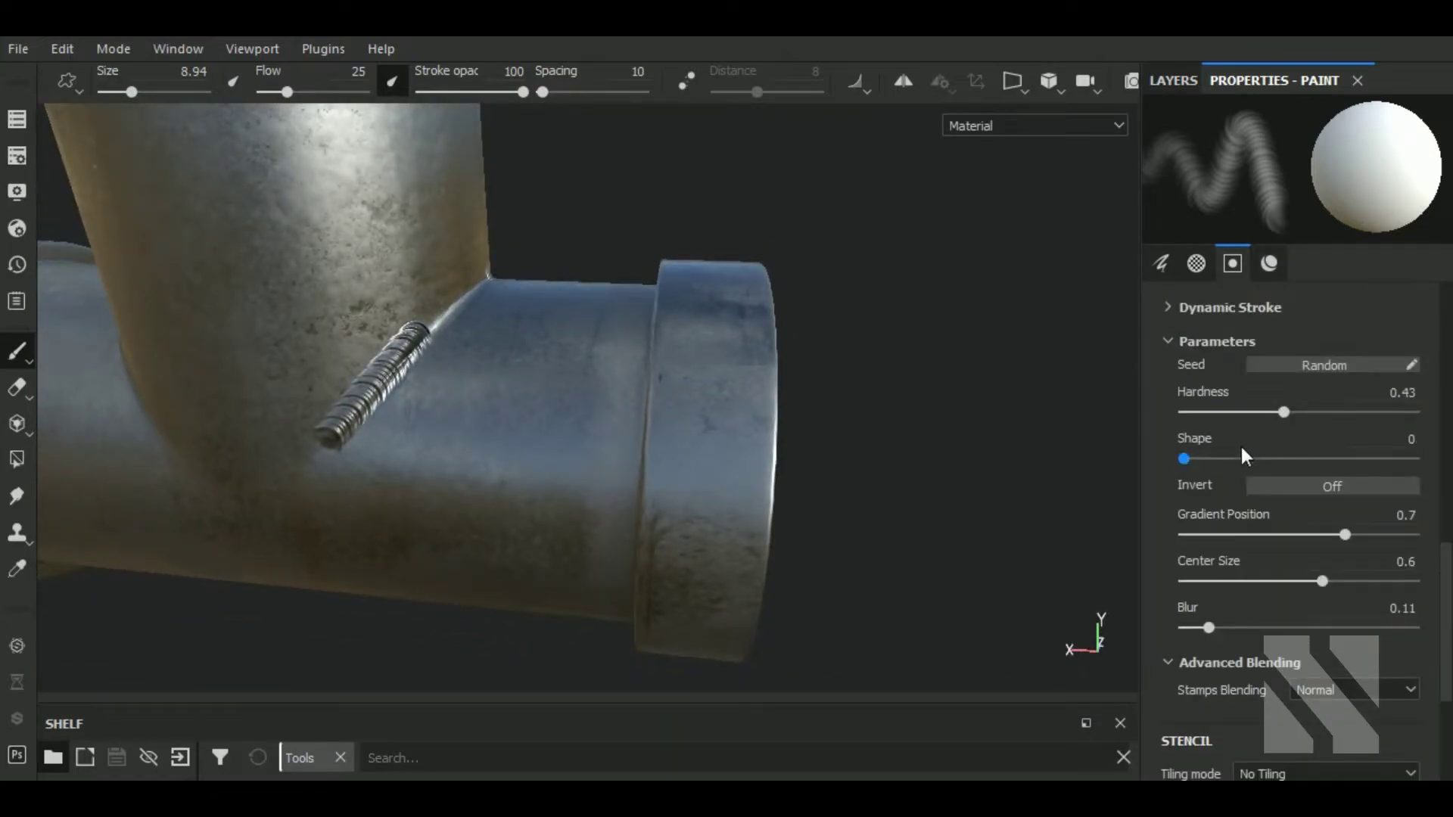
Lower hardness to 0.36, undo the test, and paint a straight weld bead along the seam.
{"action": "left_click", "coordinate": [1267, 412]}
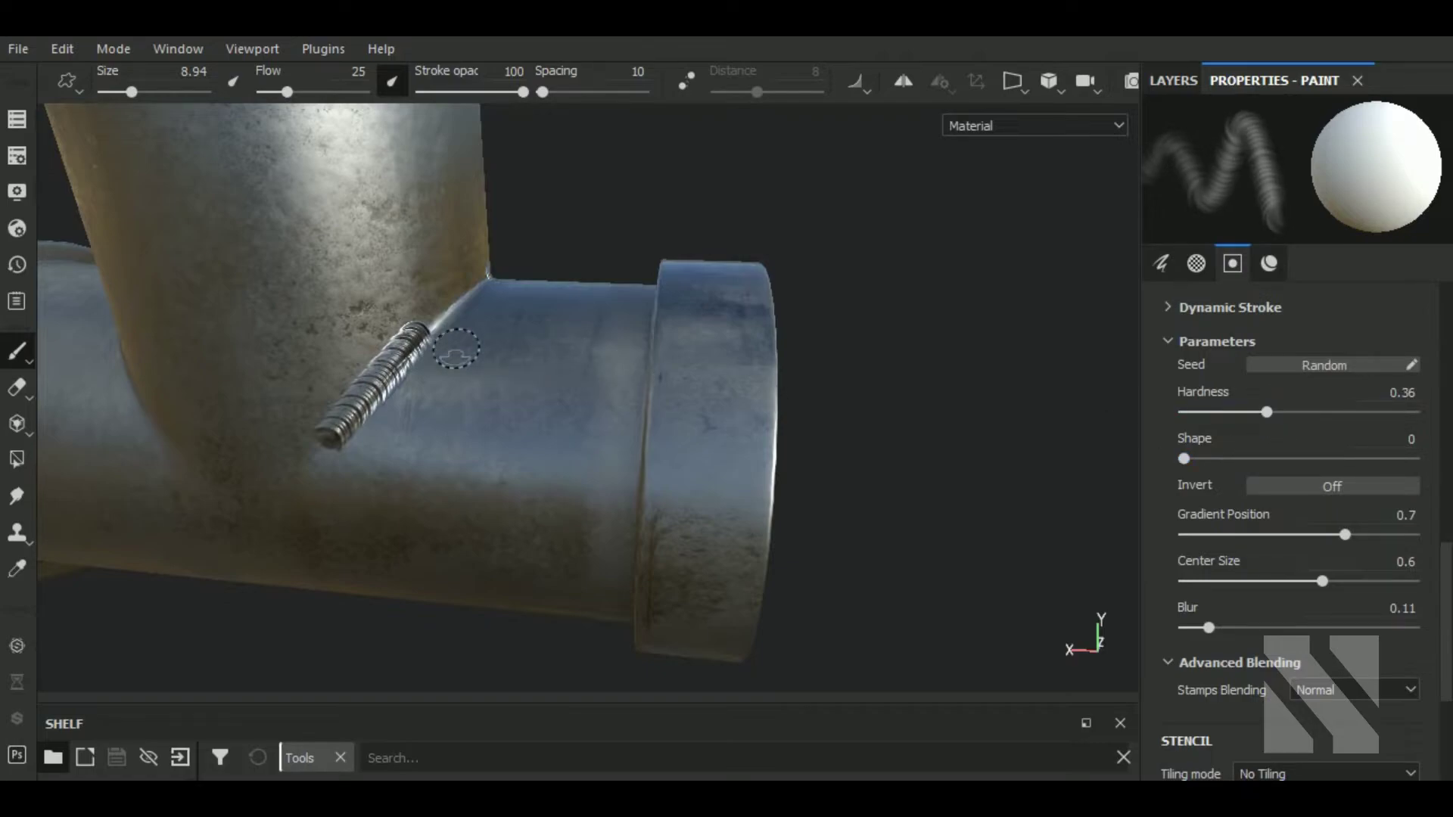
{"action": "key", "text": "ctrl+z"}
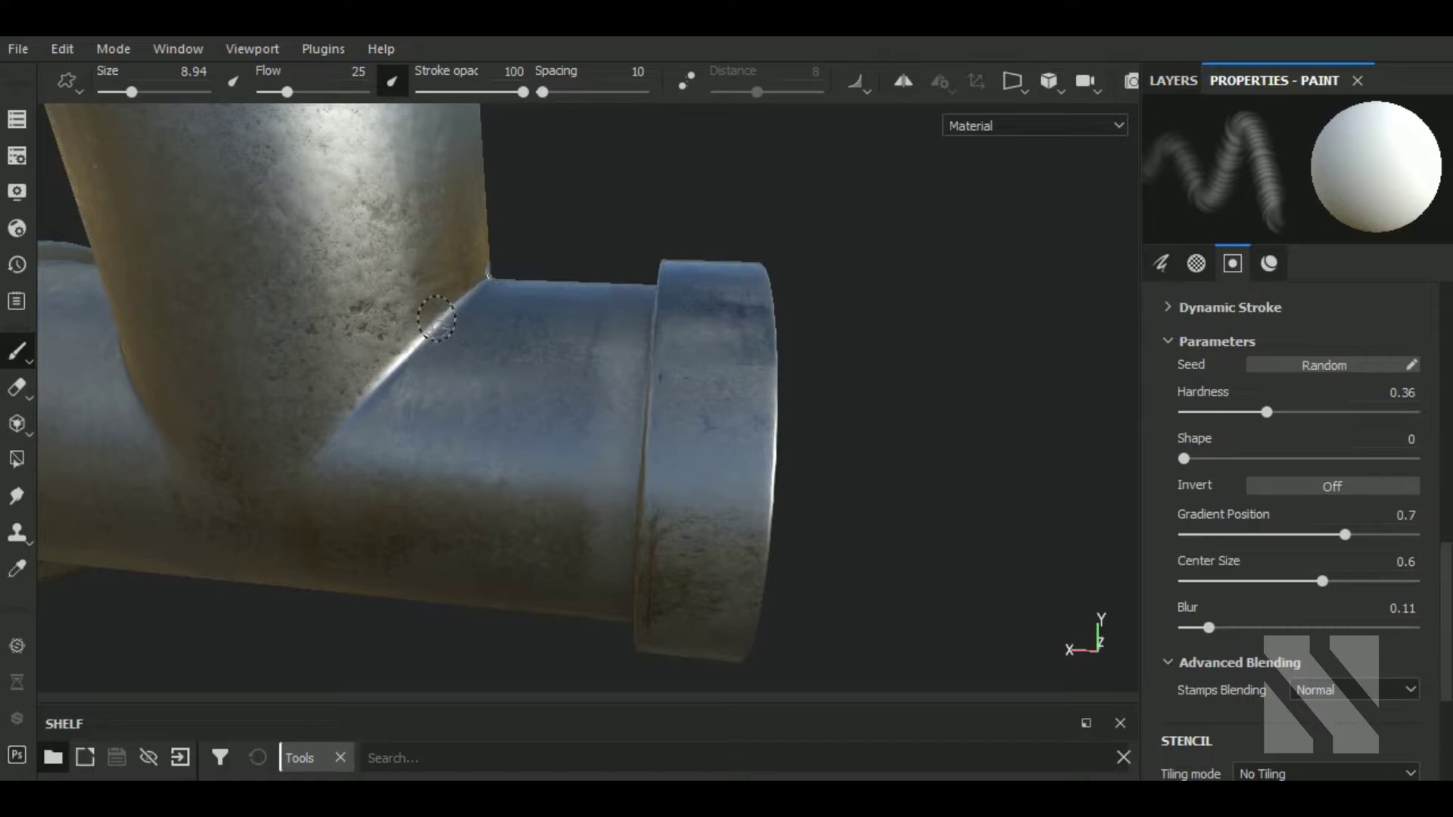
{"action": "left_click", "coordinate": [342, 422], "text": "shift"}
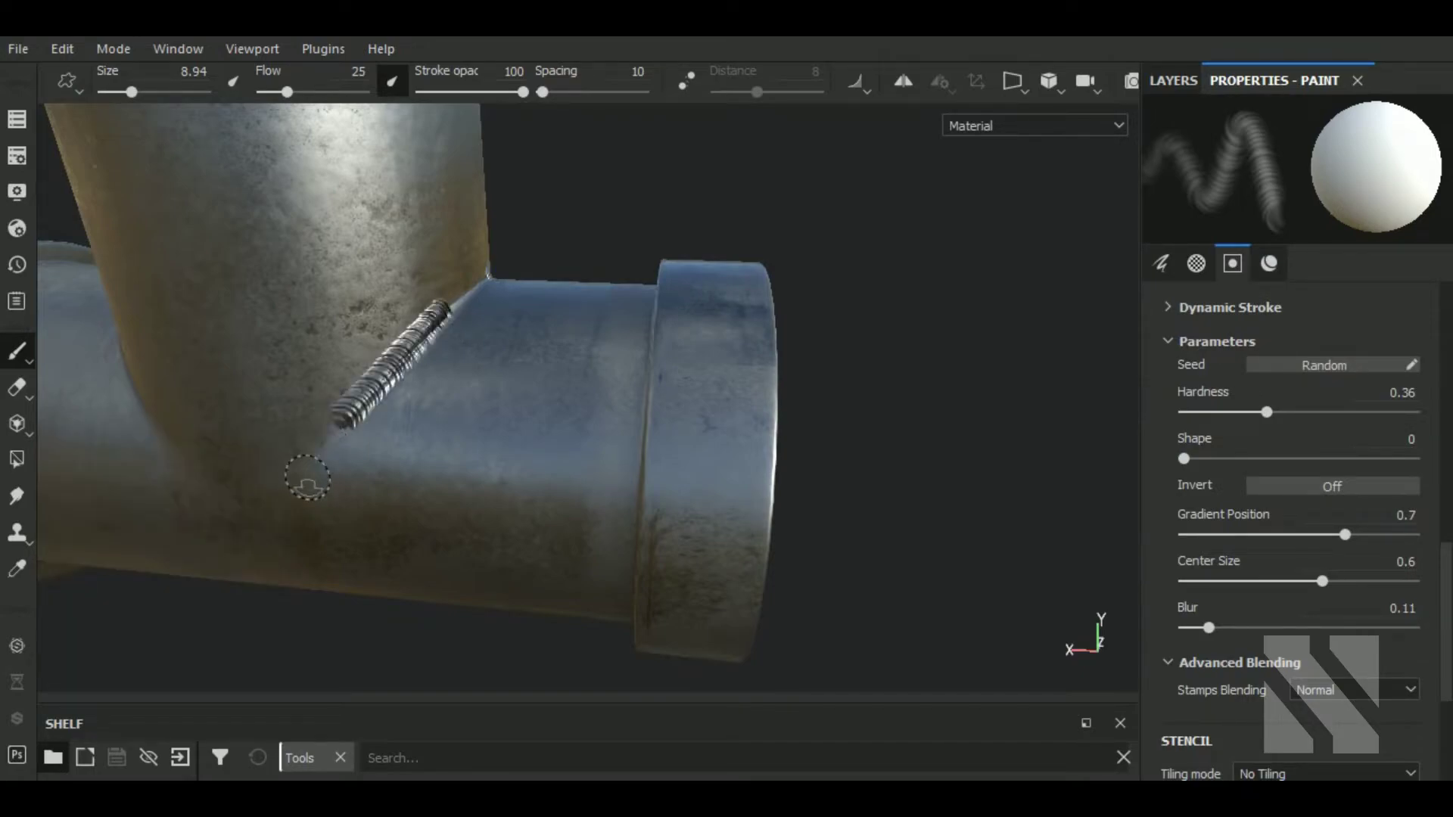
{"action": "scroll", "coordinate": [1222, 423], "scroll_direction": "up", "scroll_amount": 3}
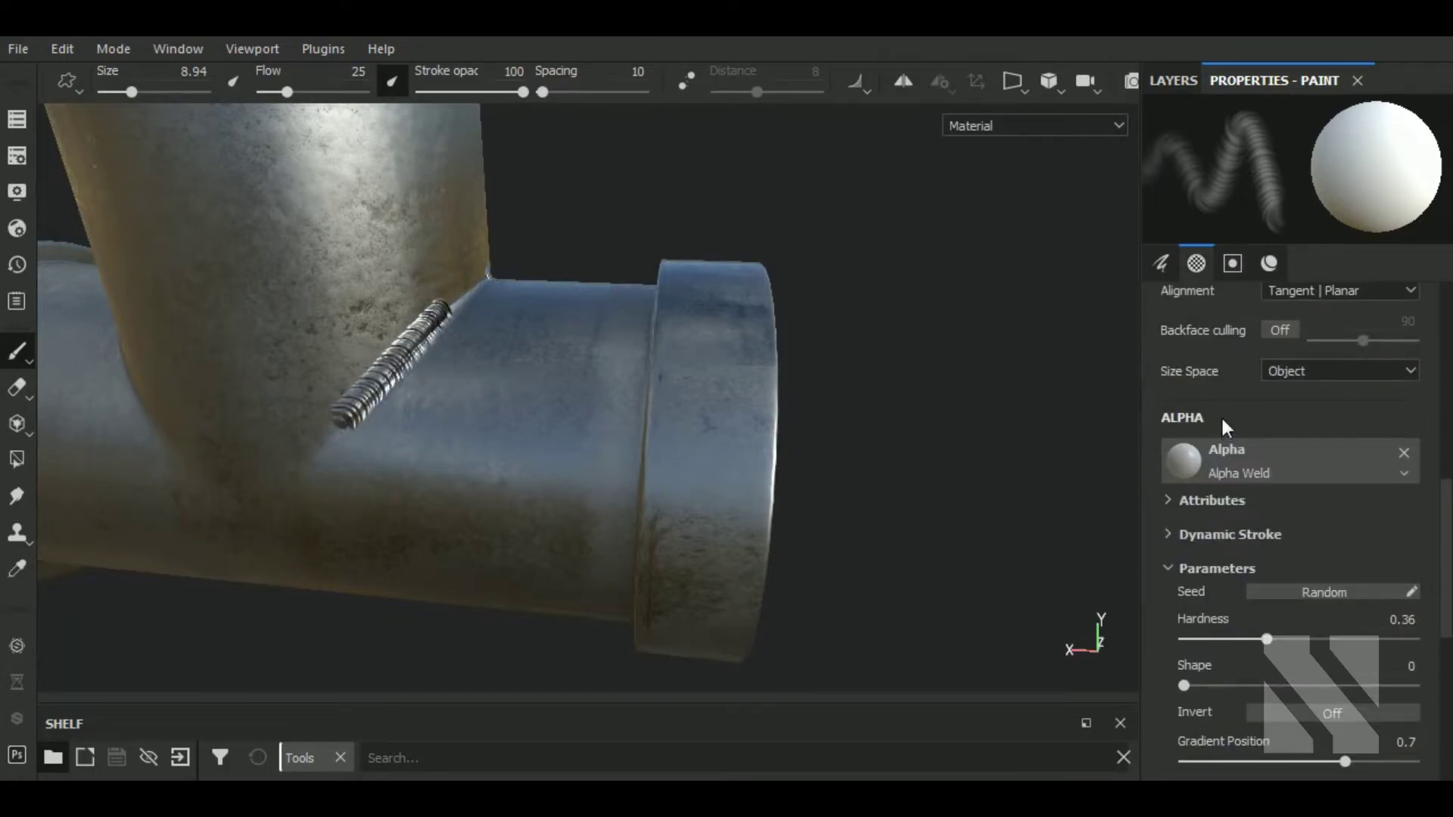
Undo the last stroke and try spacing between 16 and 21 with a trial bead.
{"action": "key", "text": "ctrl+z"}
{"action": "scroll", "coordinate": [1215, 411], "scroll_direction": "up", "scroll_amount": 5}
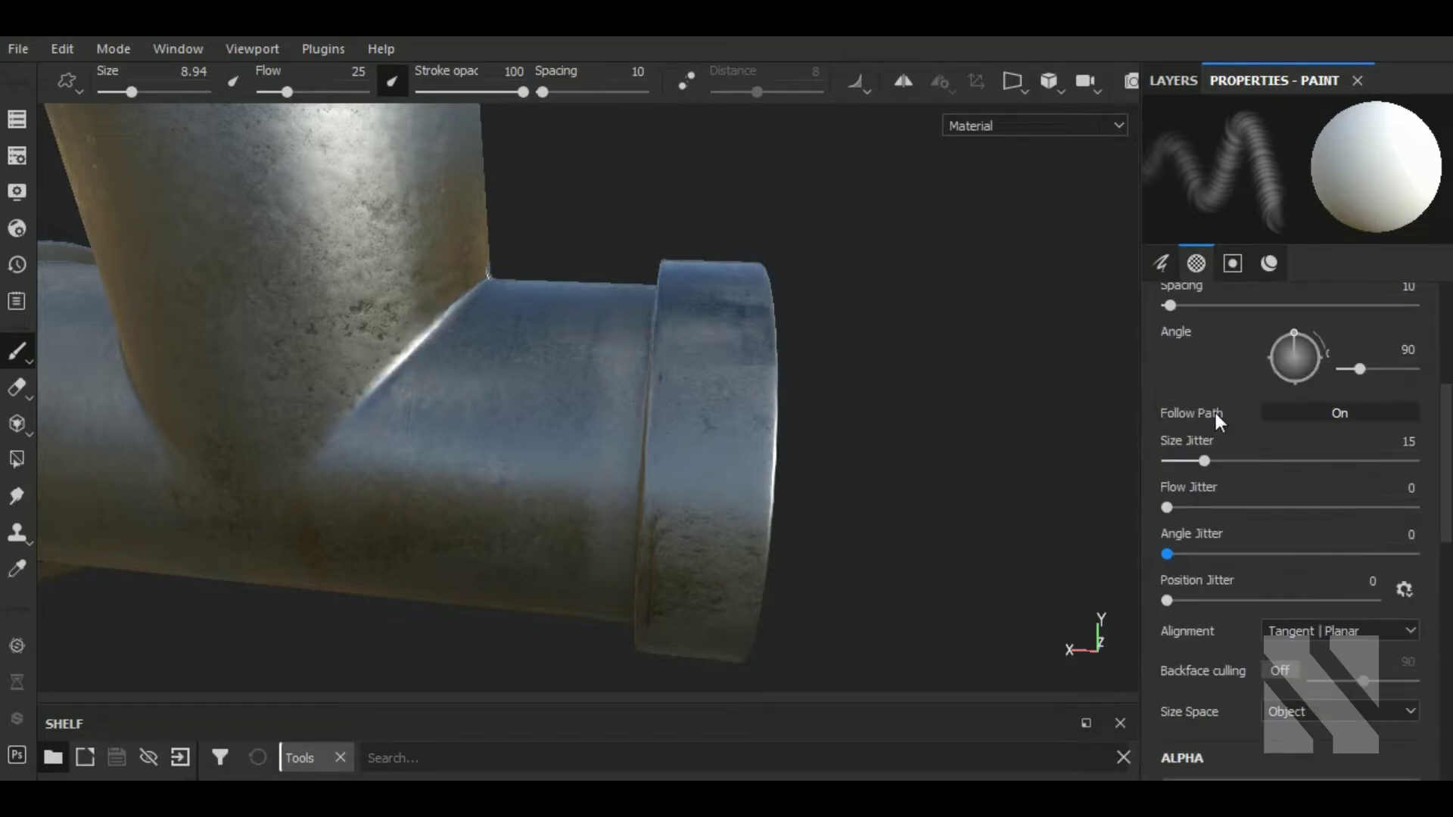
{"action": "left_click", "coordinate": [1176, 310]}
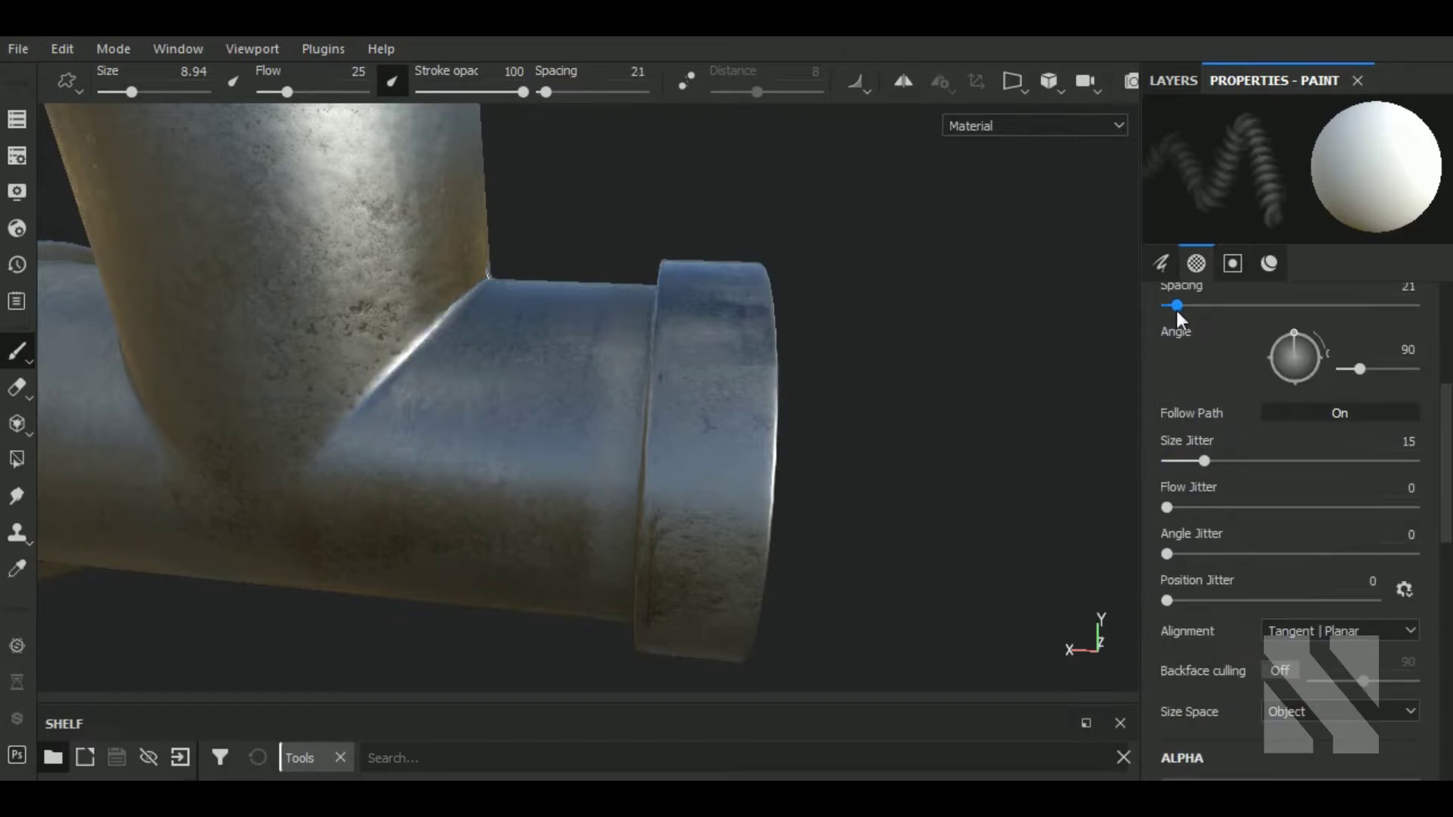
{"action": "left_click_drag", "start_coordinate": [1176, 311], "coordinate": [1174, 310]}
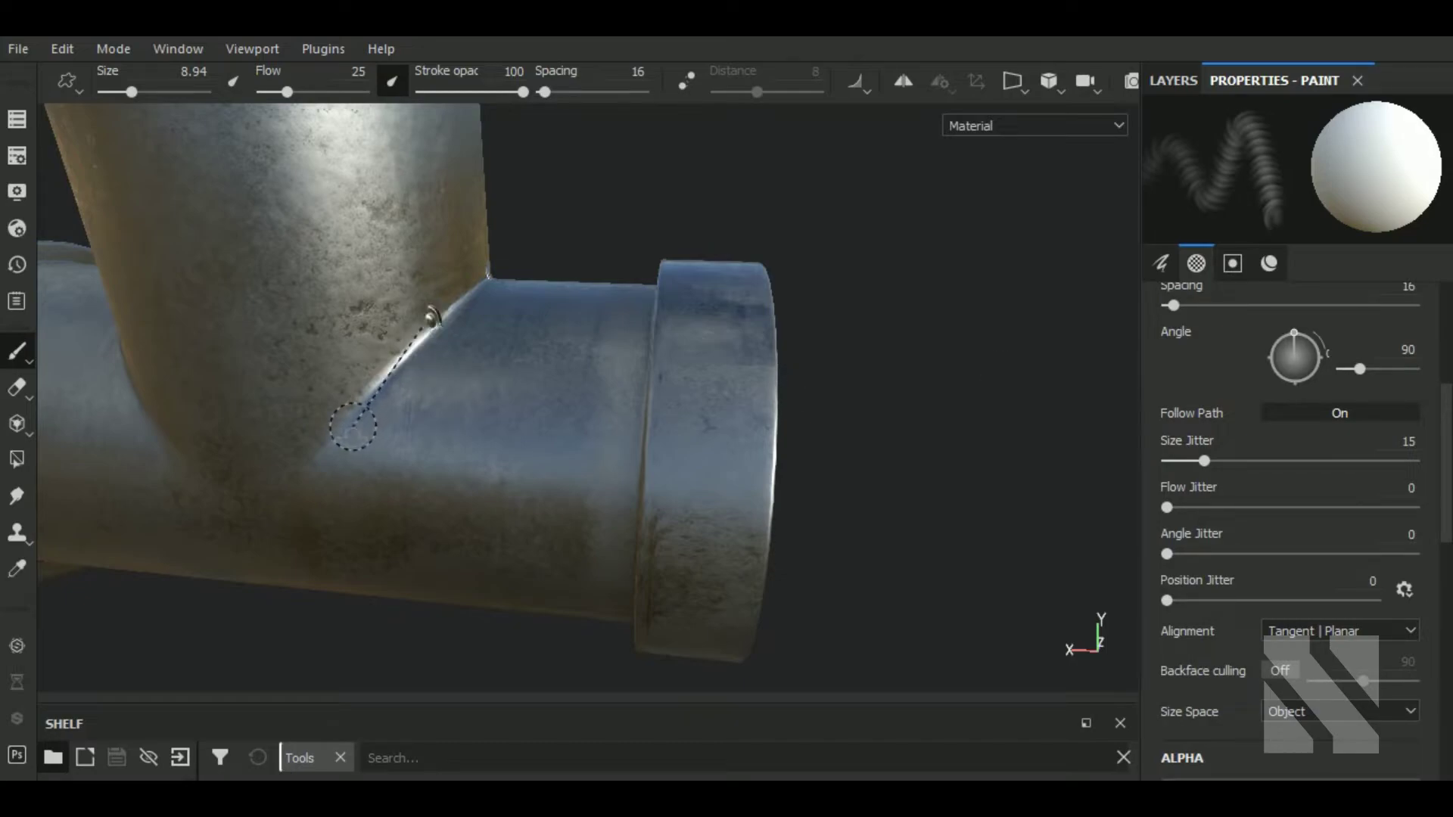
{"action": "left_click_drag", "start_coordinate": [431, 314], "coordinate": [340, 424], "text": "shift"}
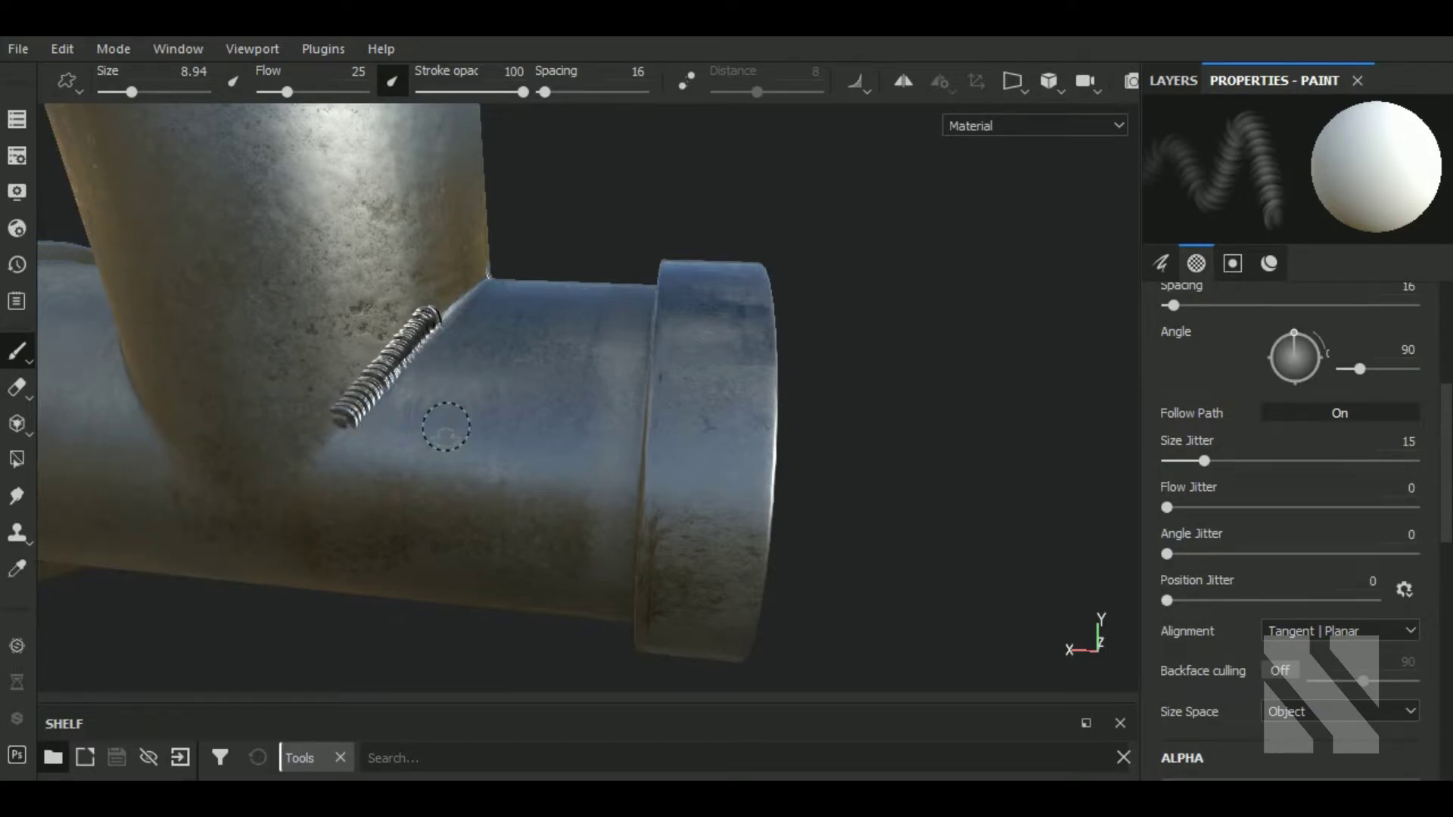
{"action": "key", "text": "ctrl+z"}
Shrink the brush to 5.71 and paint a trial straight bead, then undo it.
{"action": "right_click_drag", "start_coordinate": [439, 345], "coordinate": [431, 346], "text": "ctrl"}
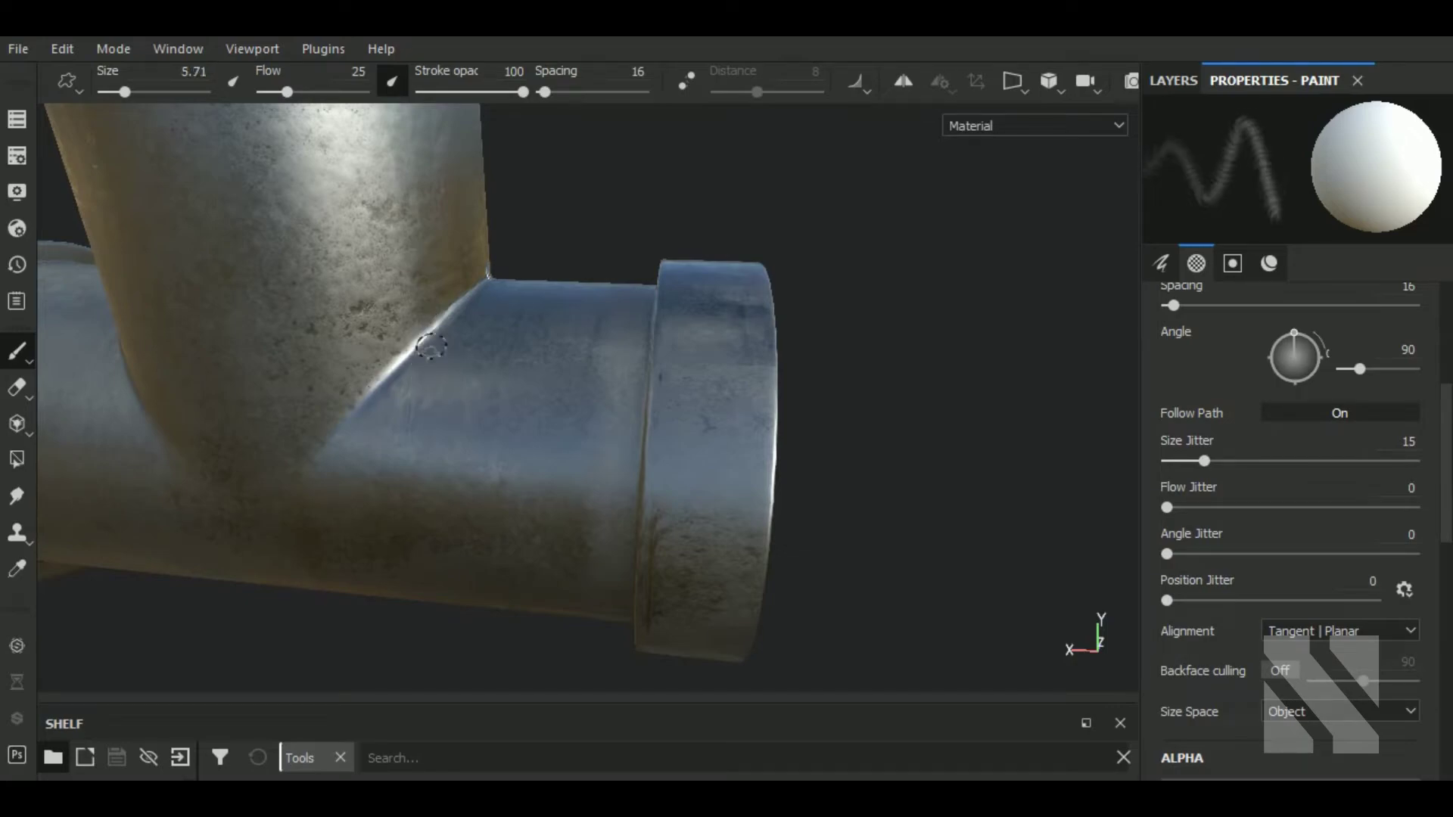
{"action": "left_click", "coordinate": [437, 320]}
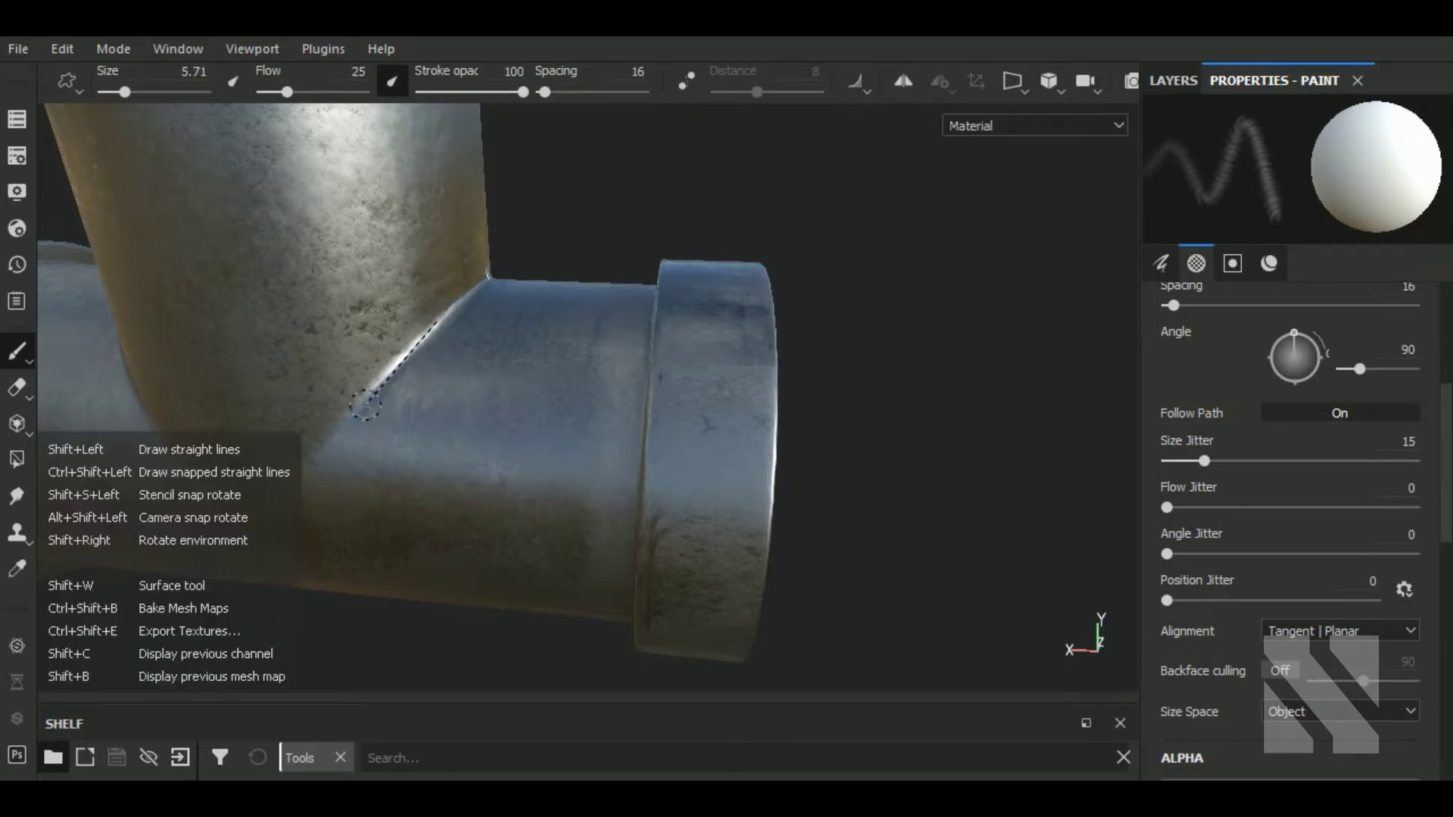
{"action": "left_click", "coordinate": [363, 408], "text": "shift"}
{"action": "scroll", "coordinate": [521, 428], "scroll_direction": "down", "scroll_amount": 3}
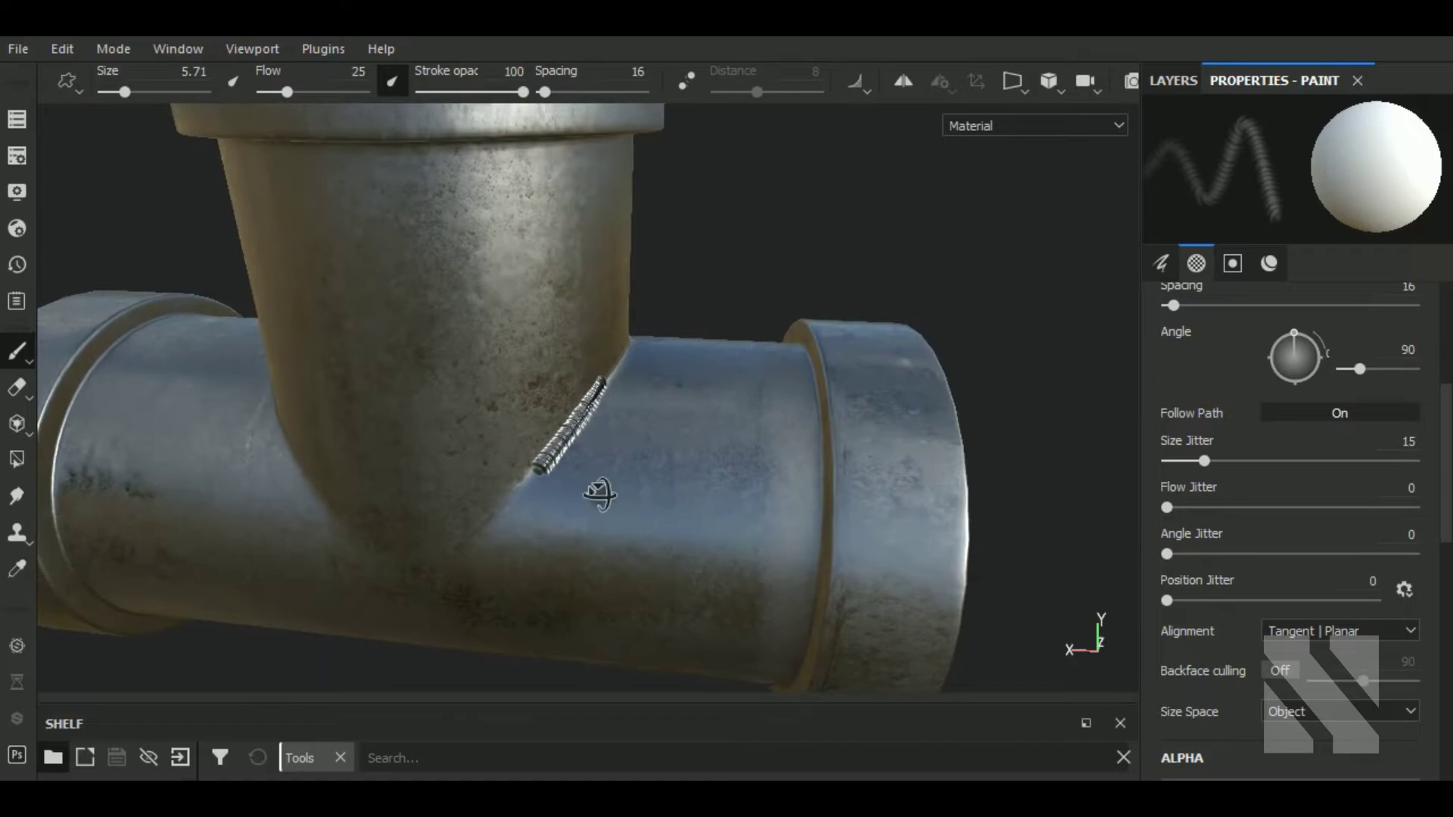
{"action": "left_click_drag", "start_coordinate": [688, 509], "coordinate": [535, 438], "text": "alt"}
{"action": "scroll", "coordinate": [535, 438], "scroll_direction": "up", "scroll_amount": 4}
{"action": "scroll", "coordinate": [579, 456], "scroll_direction": "up", "scroll_amount": 1}
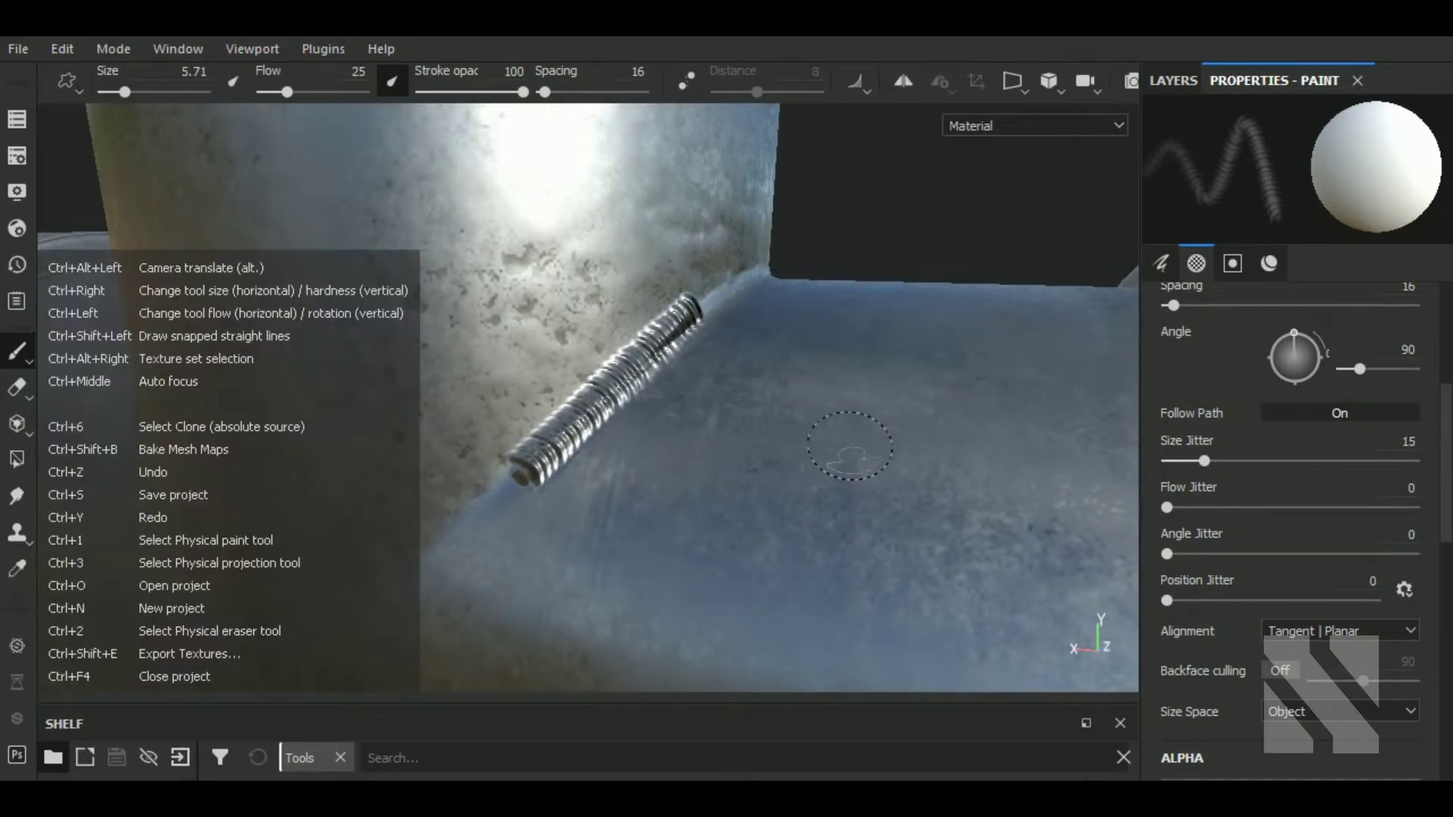
{"action": "key", "text": "ctrl+z"}
Set spacing to 21 and Shift-click a long weld bead down the seam.
{"action": "left_click_drag", "start_coordinate": [1168, 308], "coordinate": [1177, 309]}
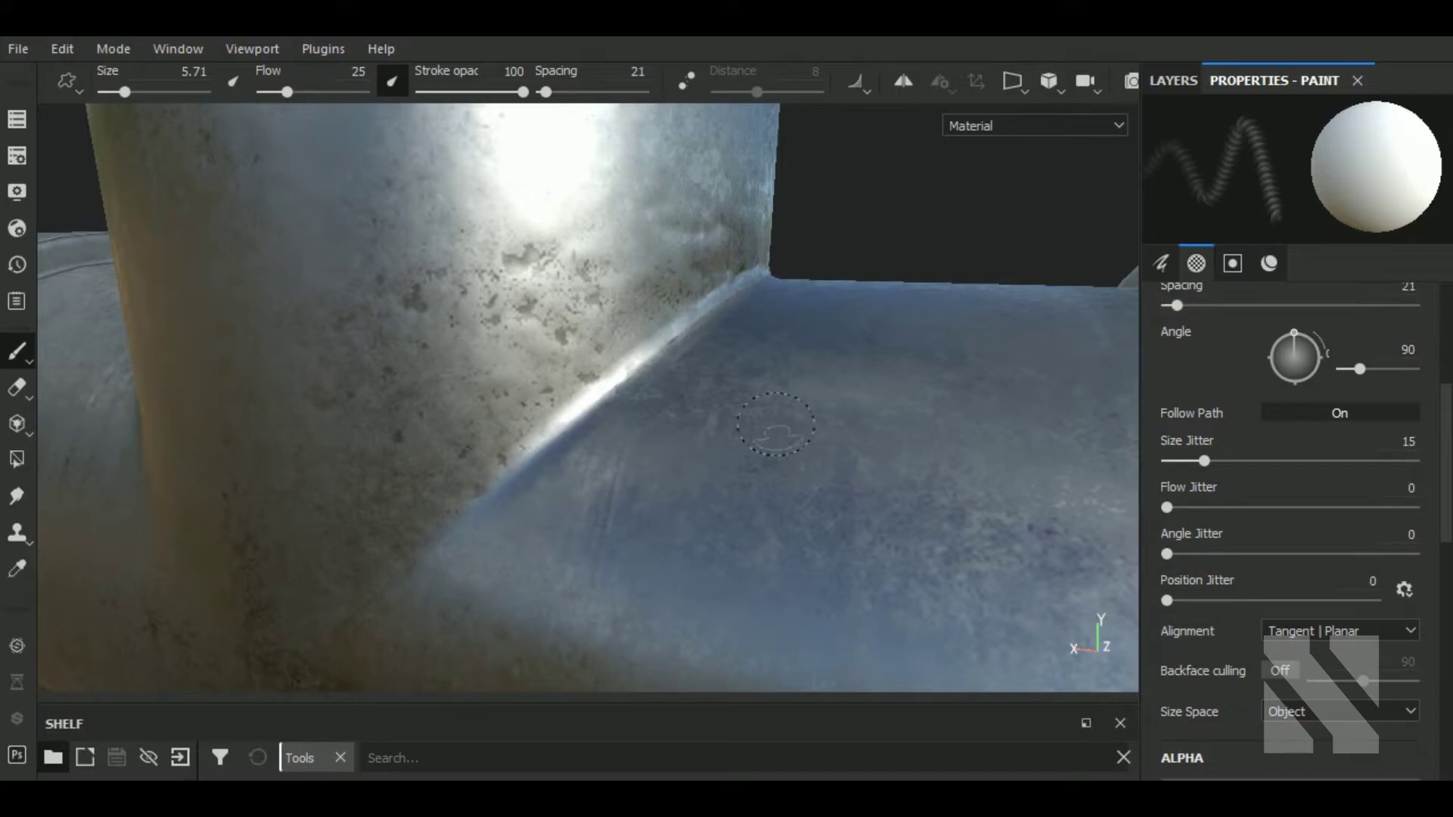
{"action": "left_click", "coordinate": [634, 363]}
{"action": "left_click", "coordinate": [488, 496], "text": "shift"}
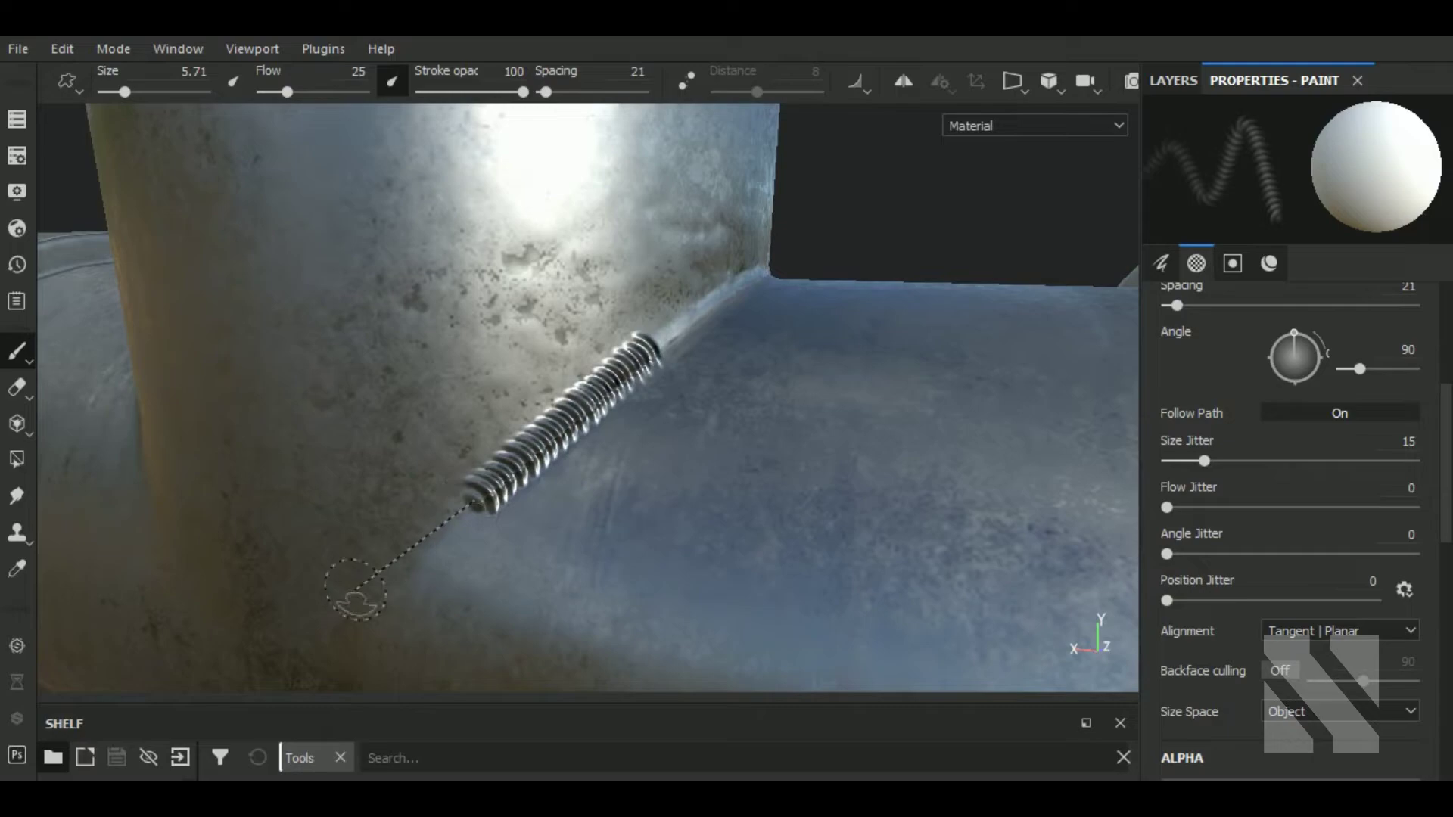
{"action": "left_click", "coordinate": [340, 612], "text": "shift"}
{"action": "scroll", "coordinate": [354, 619], "scroll_direction": "down", "scroll_amount": 5}
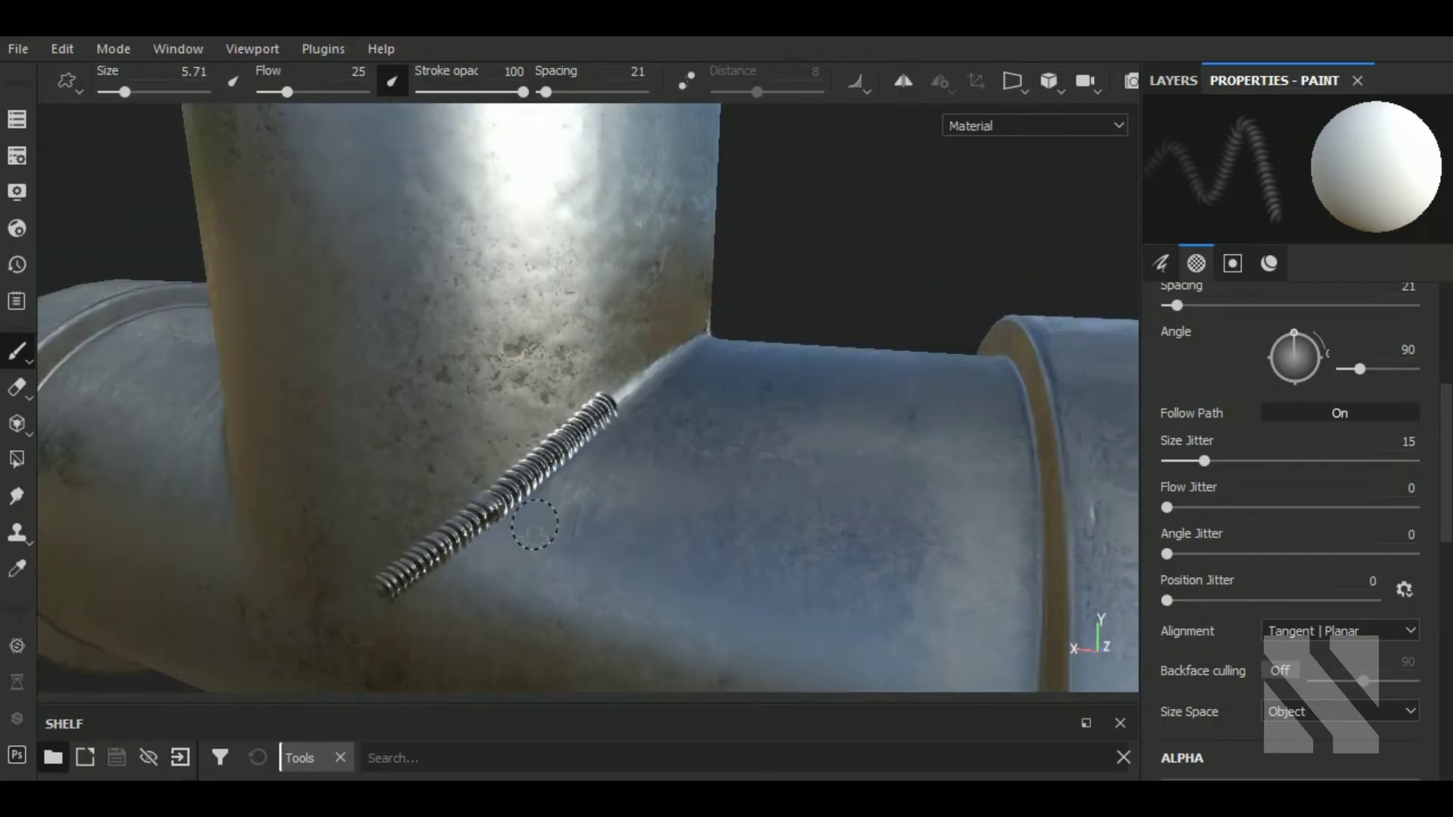
{"action": "right_click_drag", "start_coordinate": [681, 454], "coordinate": [519, 561]}
Set the weld alpha's blur to 0.67.
{"action": "right_click_drag", "start_coordinate": [625, 476], "coordinate": [513, 450]}
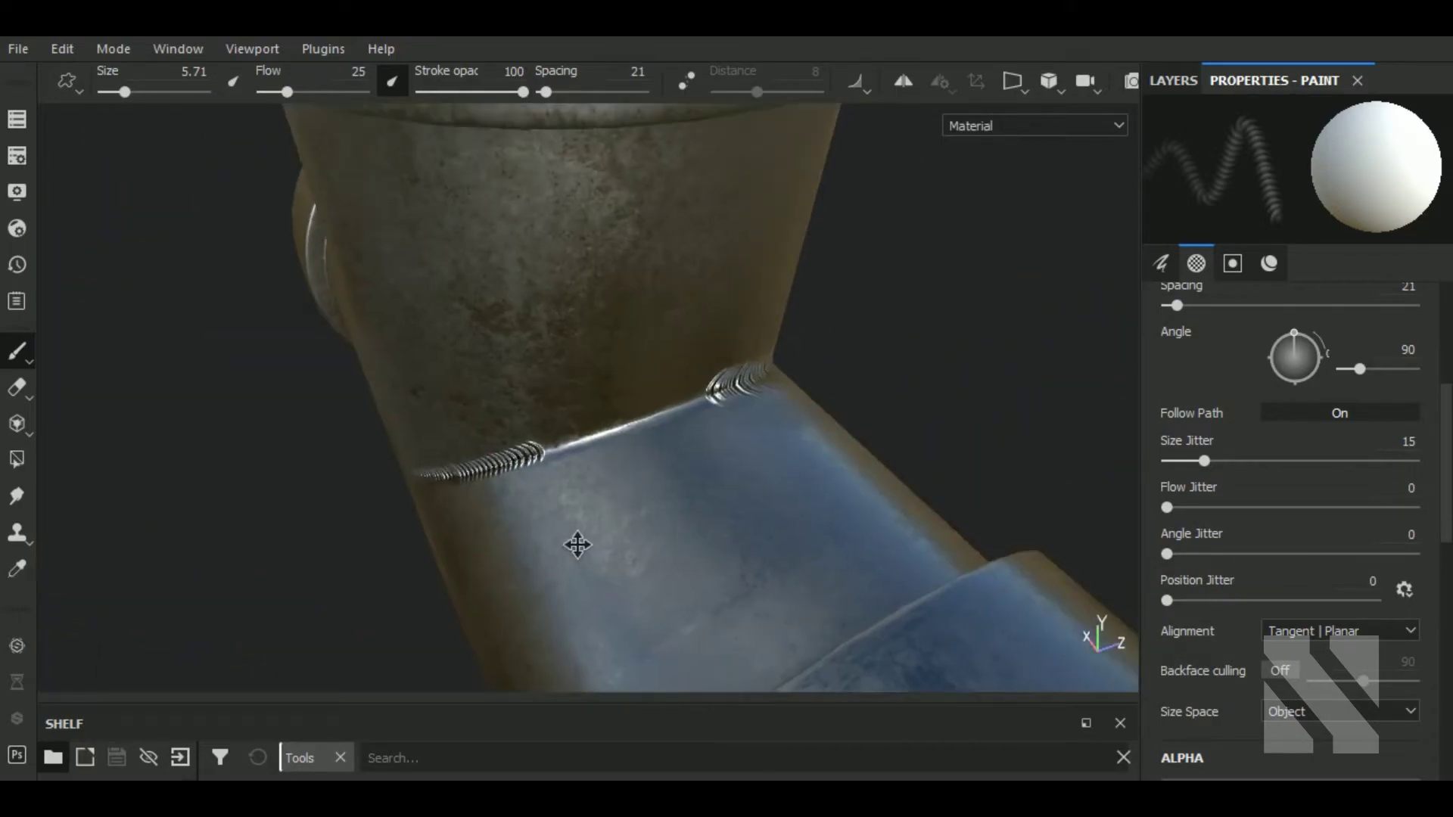
{"action": "scroll", "coordinate": [1331, 553], "scroll_direction": "down", "scroll_amount": 2}
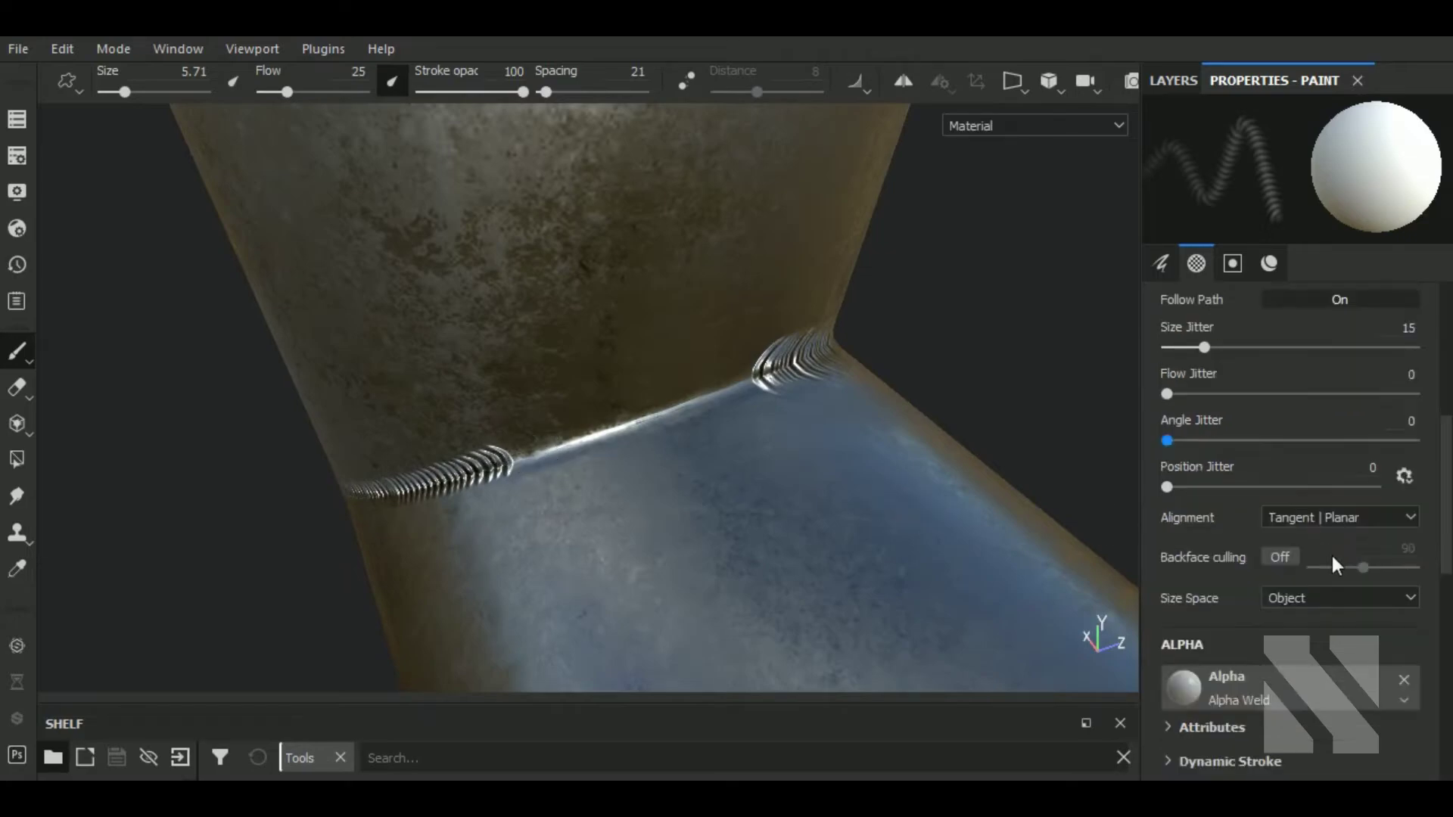
{"action": "scroll", "coordinate": [1287, 637], "scroll_direction": "down", "scroll_amount": 8}
{"action": "scroll", "coordinate": [1256, 598], "scroll_direction": "down", "scroll_amount": 4}
{"action": "scroll", "coordinate": [1247, 634], "scroll_direction": "up", "scroll_amount": 4}
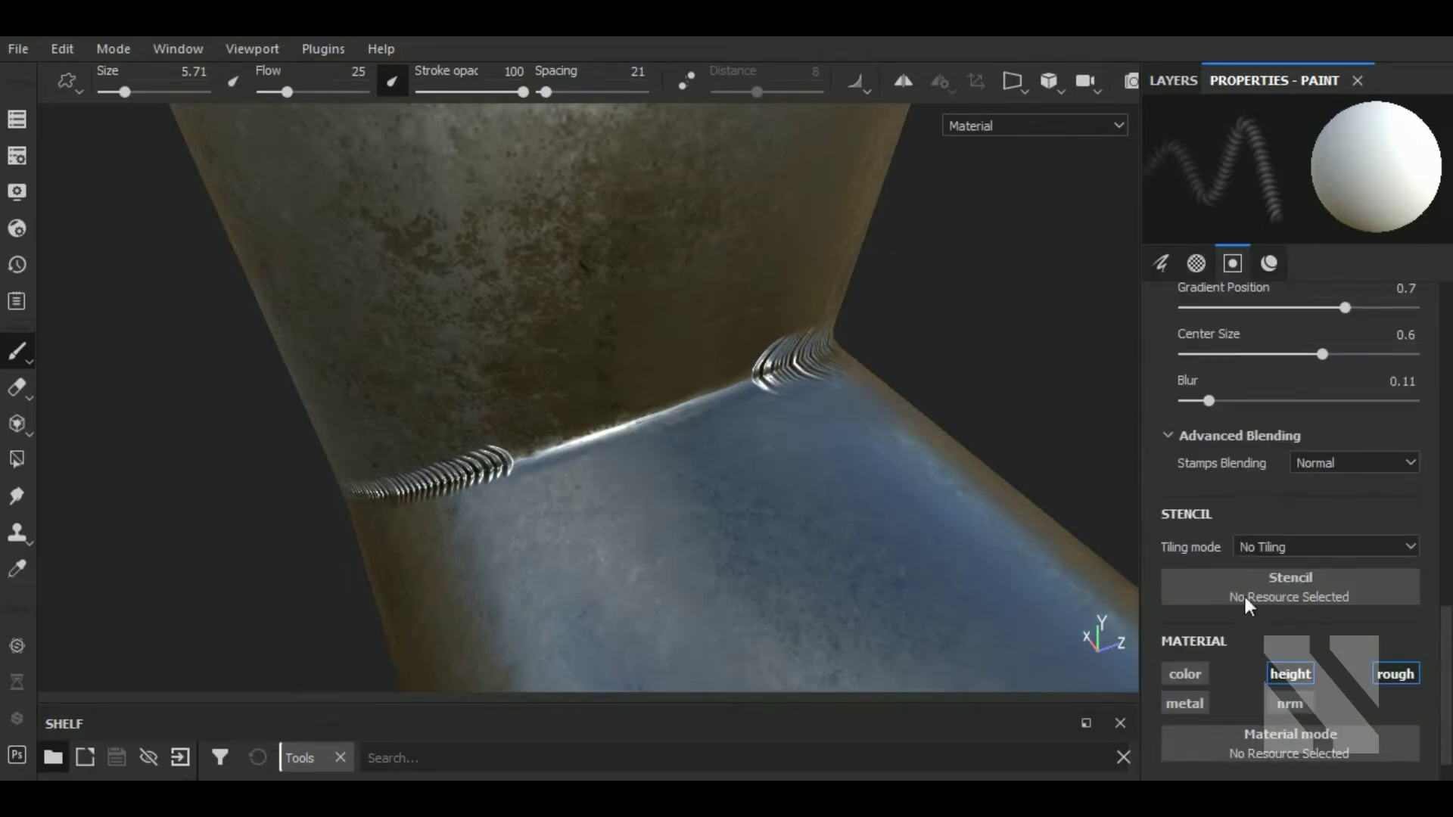
{"action": "left_click", "coordinate": [1336, 400]}
Extend the weld bead in straight segments along the seam up to the branch corner.
{"action": "left_click", "coordinate": [615, 422], "text": "shift"}
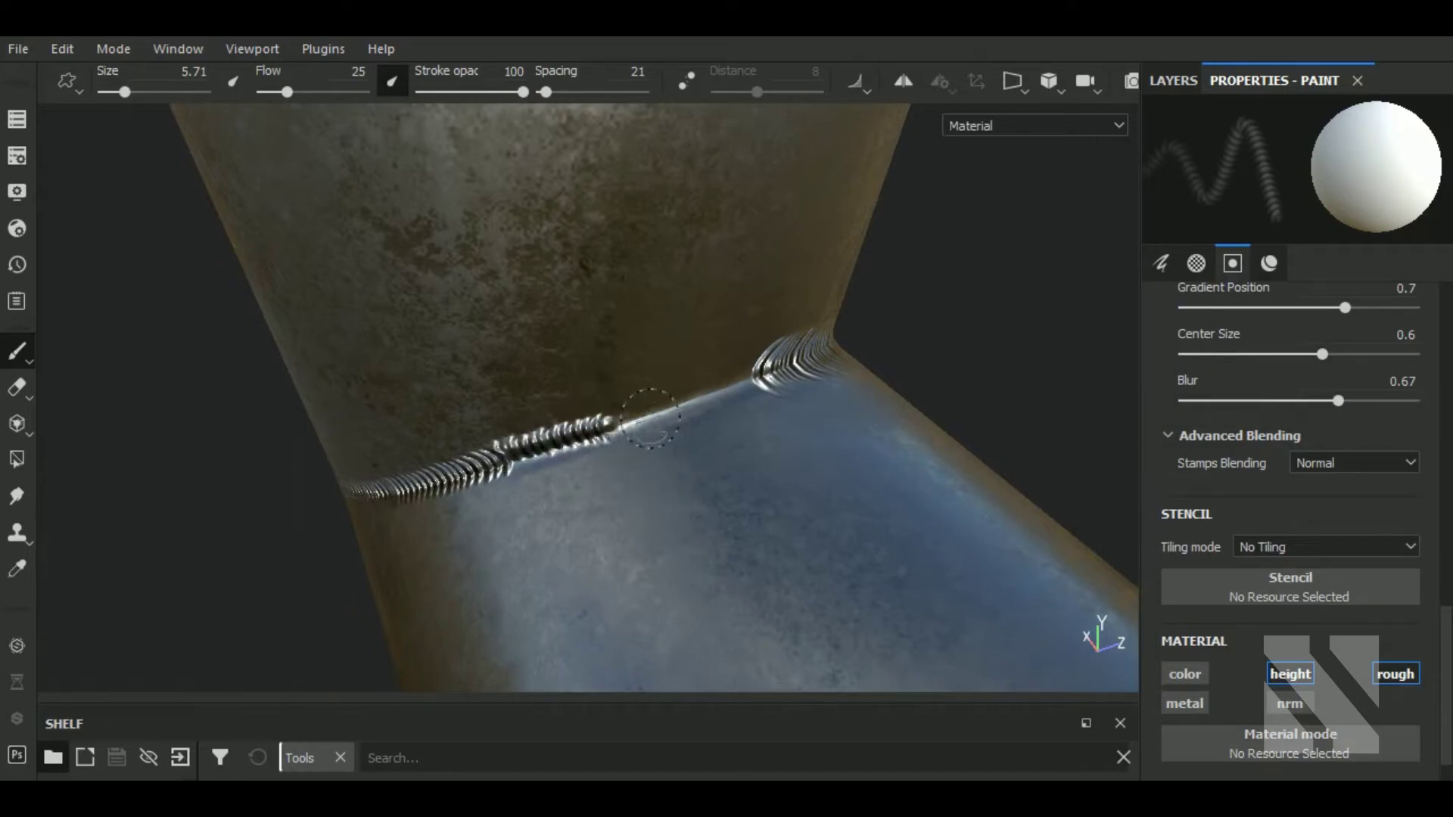
{"action": "mouse_move", "coordinate": [650, 418]}
{"action": "left_mouse_down", "text": "alt"}
{"action": "mouse_move", "coordinate": [704, 486]}
{"action": "mouse_move", "coordinate": [697, 473]}
{"action": "left_mouse_up", "text": "alt"}
{"action": "key", "text": "ctrl"}
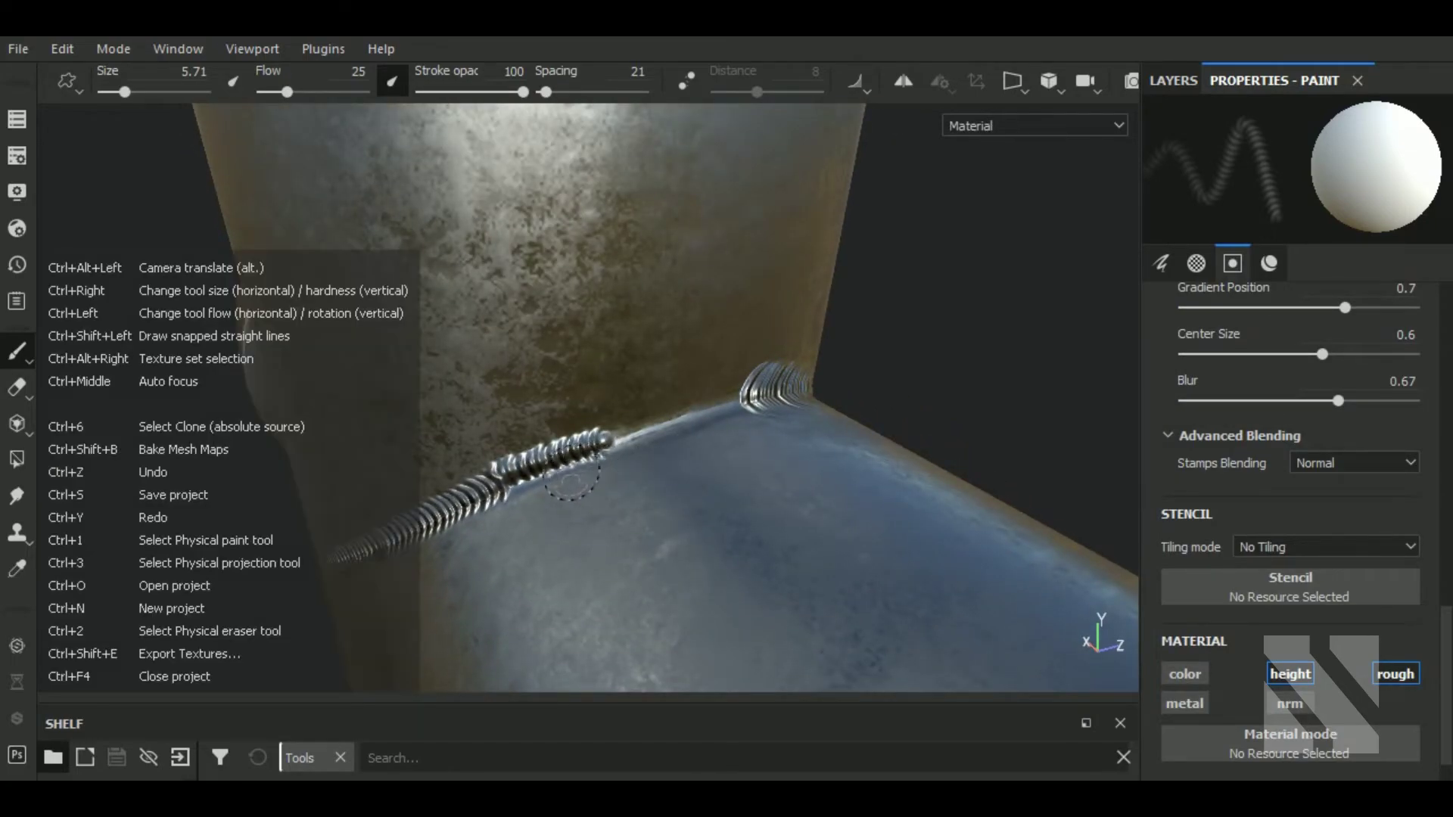
{"action": "left_click_drag", "start_coordinate": [570, 476], "coordinate": [507, 477], "text": "alt"}
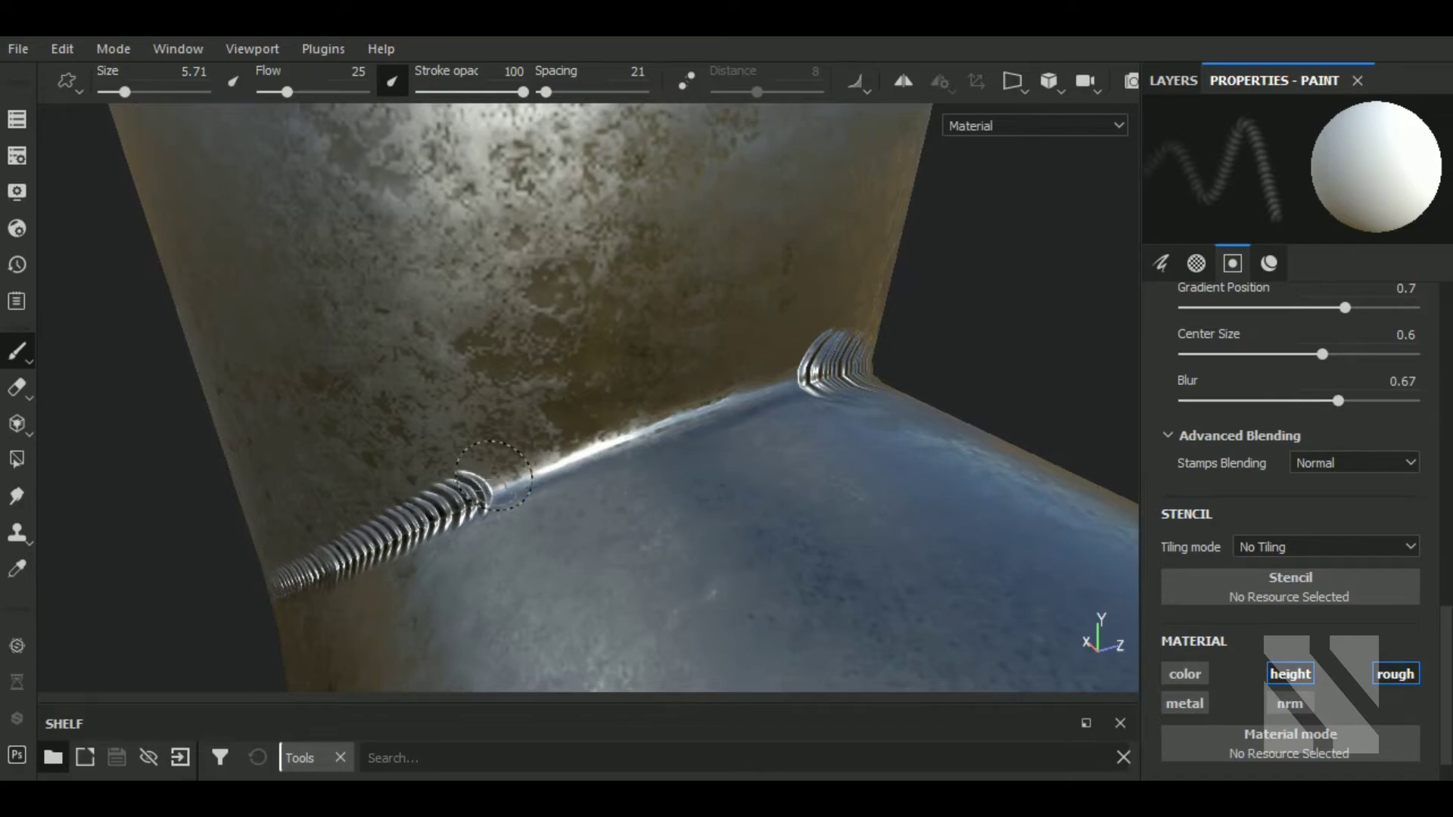
{"action": "key", "text": "shift"}
{"action": "left_click_drag", "start_coordinate": [636, 430], "coordinate": [804, 366]}
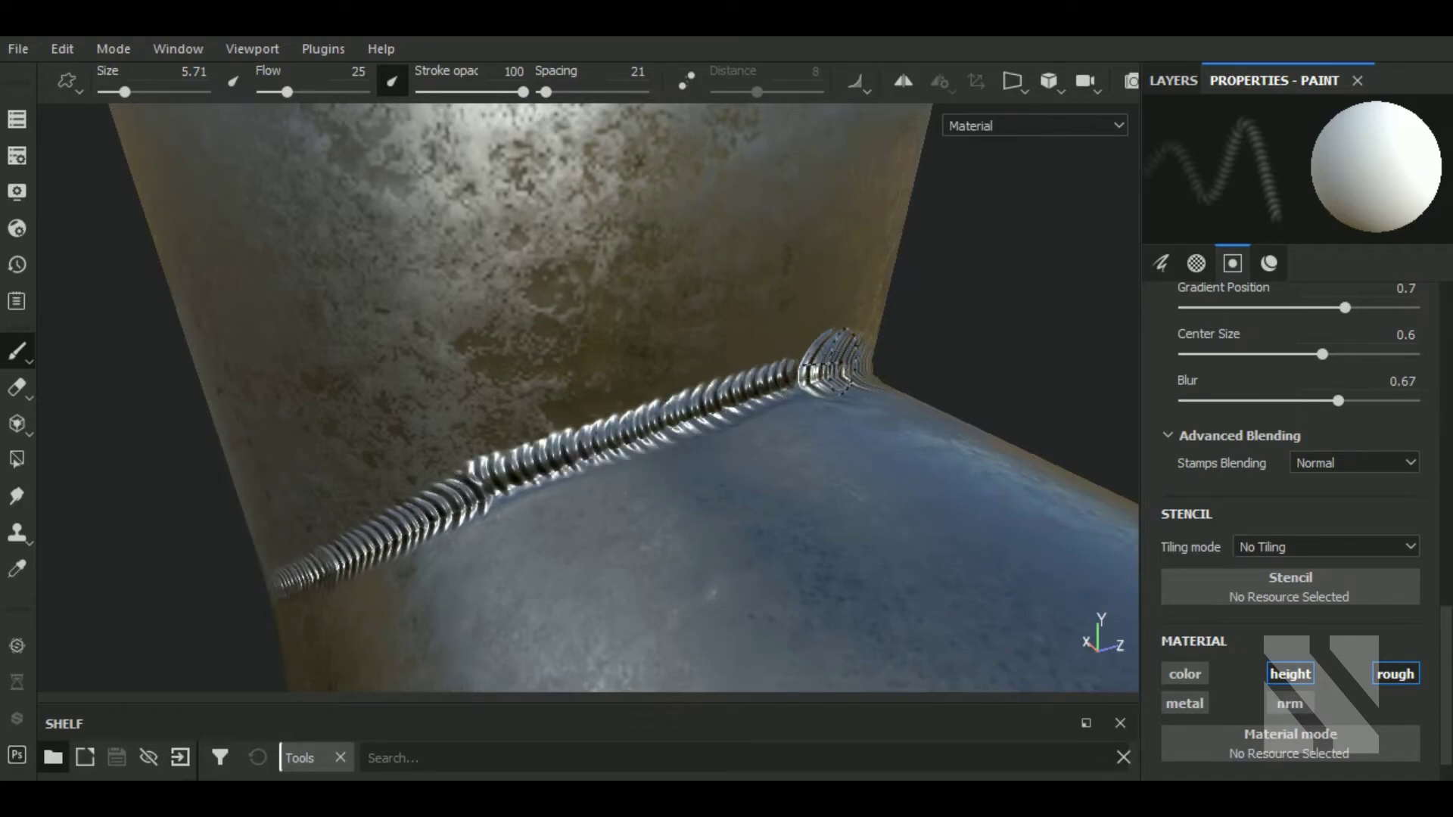
{"action": "mouse_move", "coordinate": [922, 401]}
{"action": "middle_mouse_down"}
{"action": "mouse_move", "coordinate": [816, 492]}
{"action": "mouse_move", "coordinate": [775, 496]}
{"action": "middle_mouse_up"}
Try stamp spacing 39 with a weld stroke on the other seam, then undo it.
{"action": "scroll", "coordinate": [1233, 435], "scroll_direction": "up", "scroll_amount": 5}
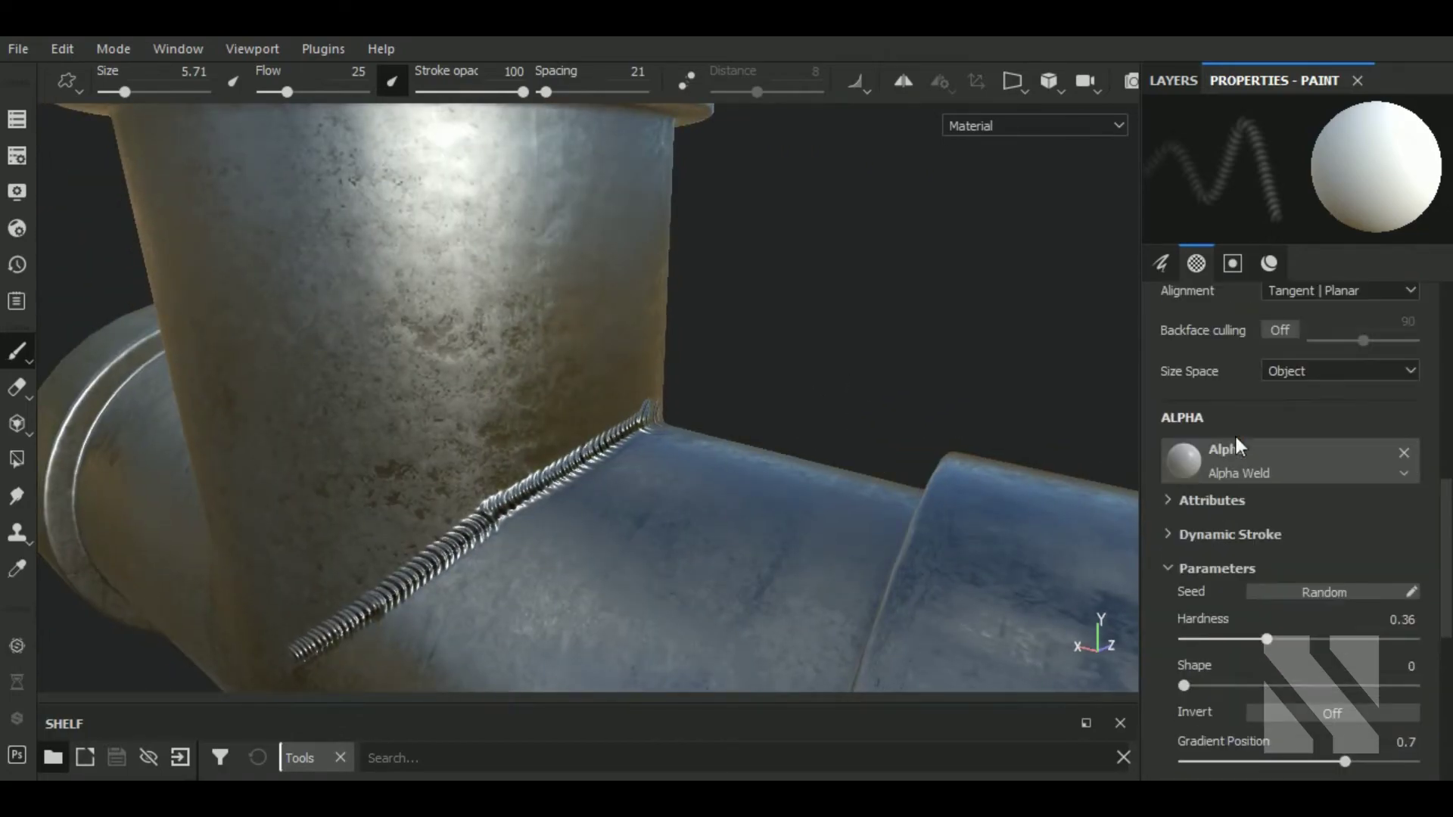
{"action": "scroll", "coordinate": [1220, 425], "scroll_direction": "up", "scroll_amount": 3}
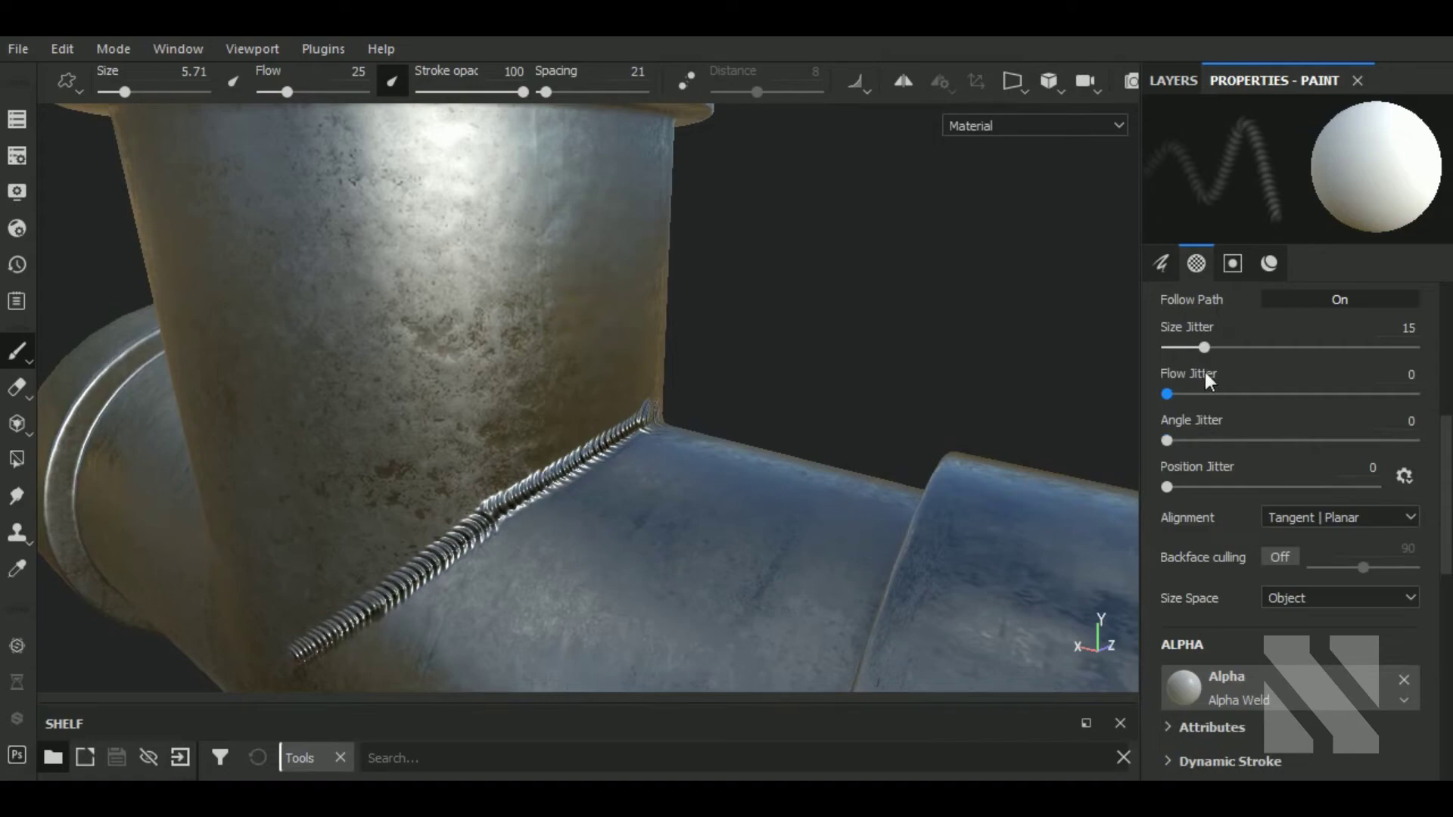
{"action": "scroll", "coordinate": [1203, 378], "scroll_direction": "up", "scroll_amount": 3}
{"action": "left_click", "coordinate": [1191, 419]}
{"action": "scroll", "coordinate": [1188, 421], "scroll_direction": "up", "scroll_amount": 3}
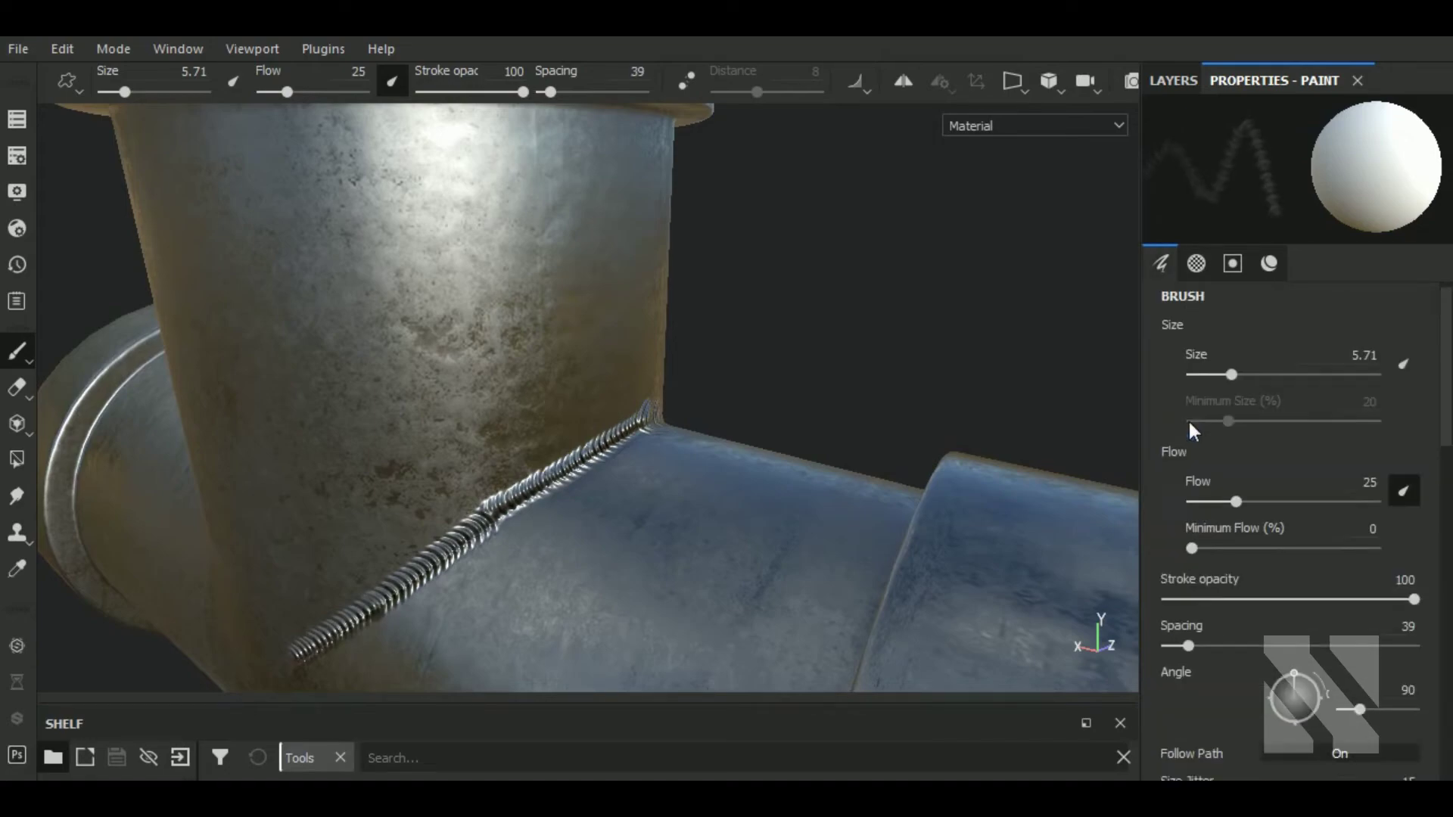
{"action": "mouse_move", "coordinate": [715, 558]}
{"action": "middle_mouse_down"}
{"action": "mouse_move", "coordinate": [882, 447]}
{"action": "mouse_move", "coordinate": [768, 471]}
{"action": "middle_mouse_up"}
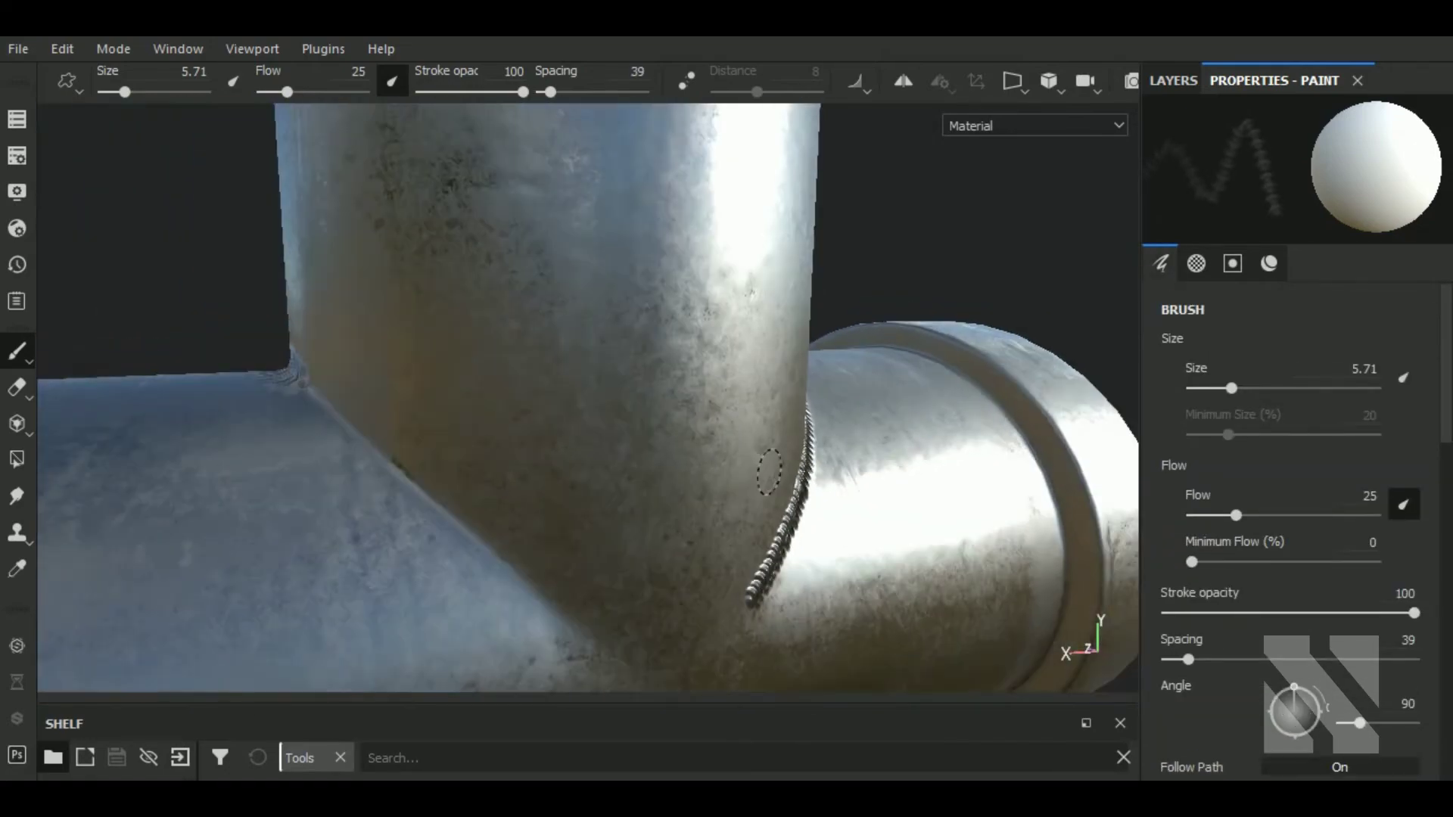
{"action": "mouse_move", "coordinate": [442, 488]}
{"action": "middle_mouse_down"}
{"action": "mouse_move", "coordinate": [367, 555]}
{"action": "mouse_move", "coordinate": [445, 555]}
{"action": "mouse_move", "coordinate": [397, 497]}
{"action": "middle_mouse_up"}
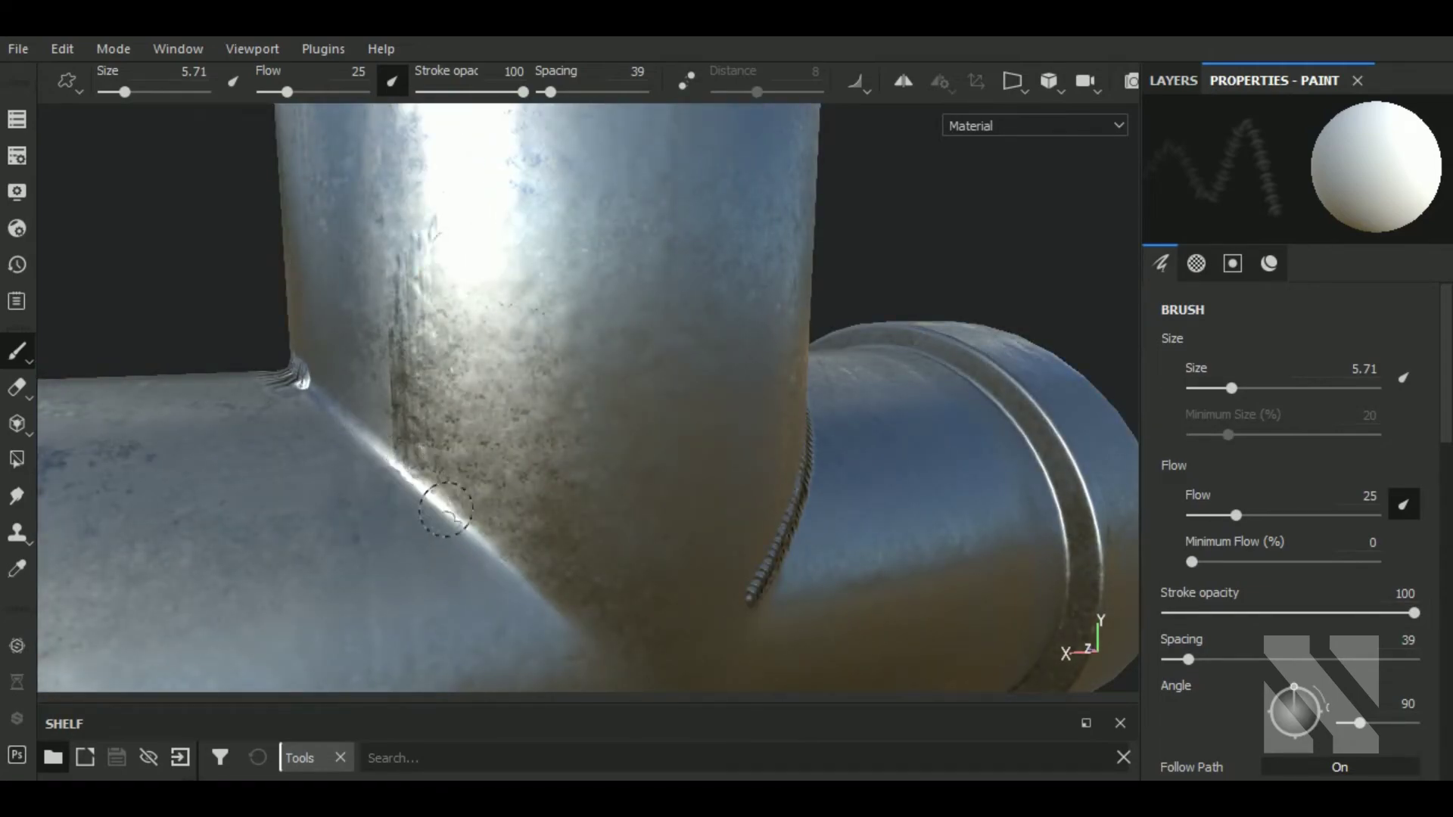
{"action": "left_click", "coordinate": [518, 568], "text": "shift"}
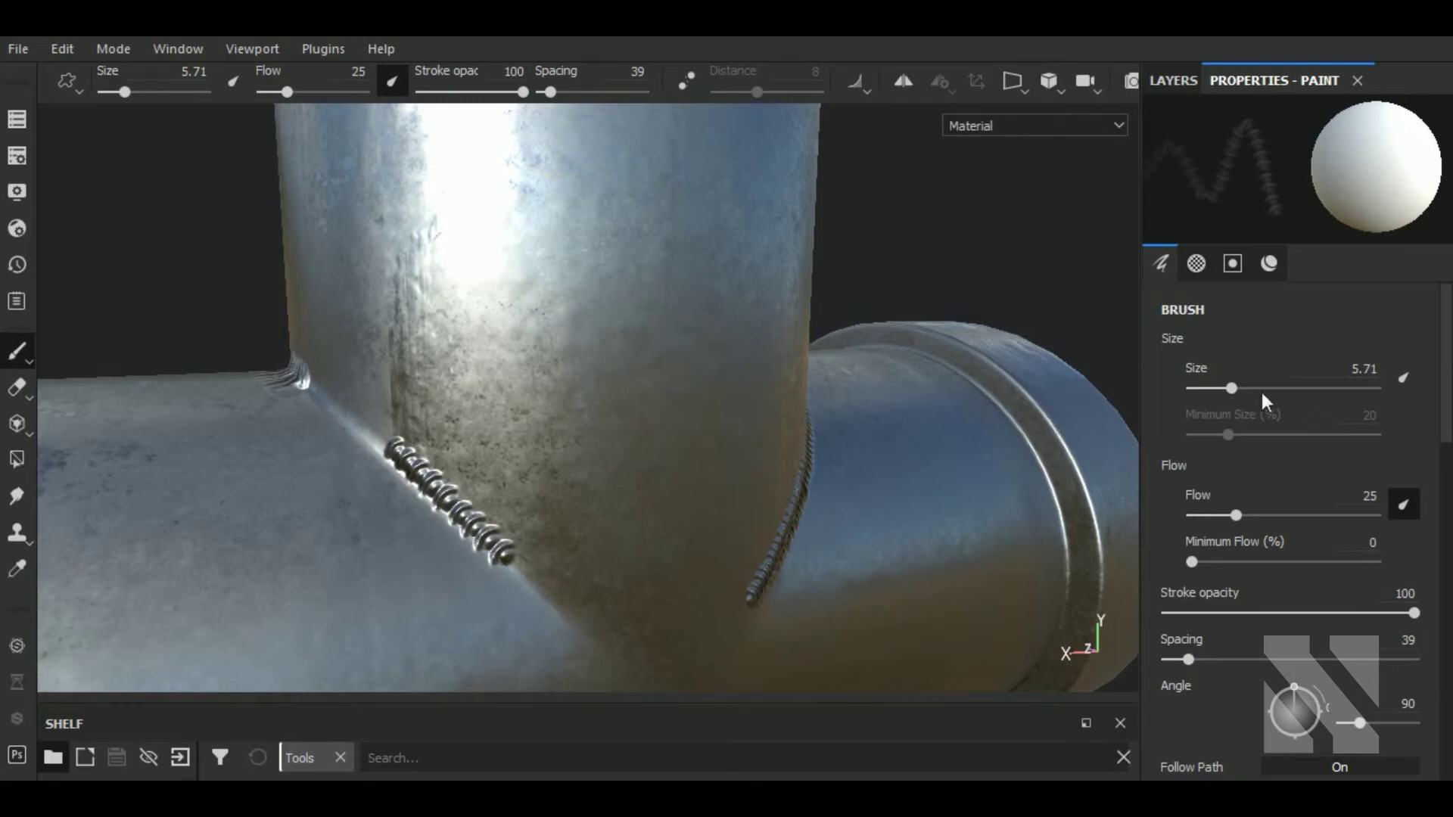
{"action": "key", "text": "ctrl+z"}
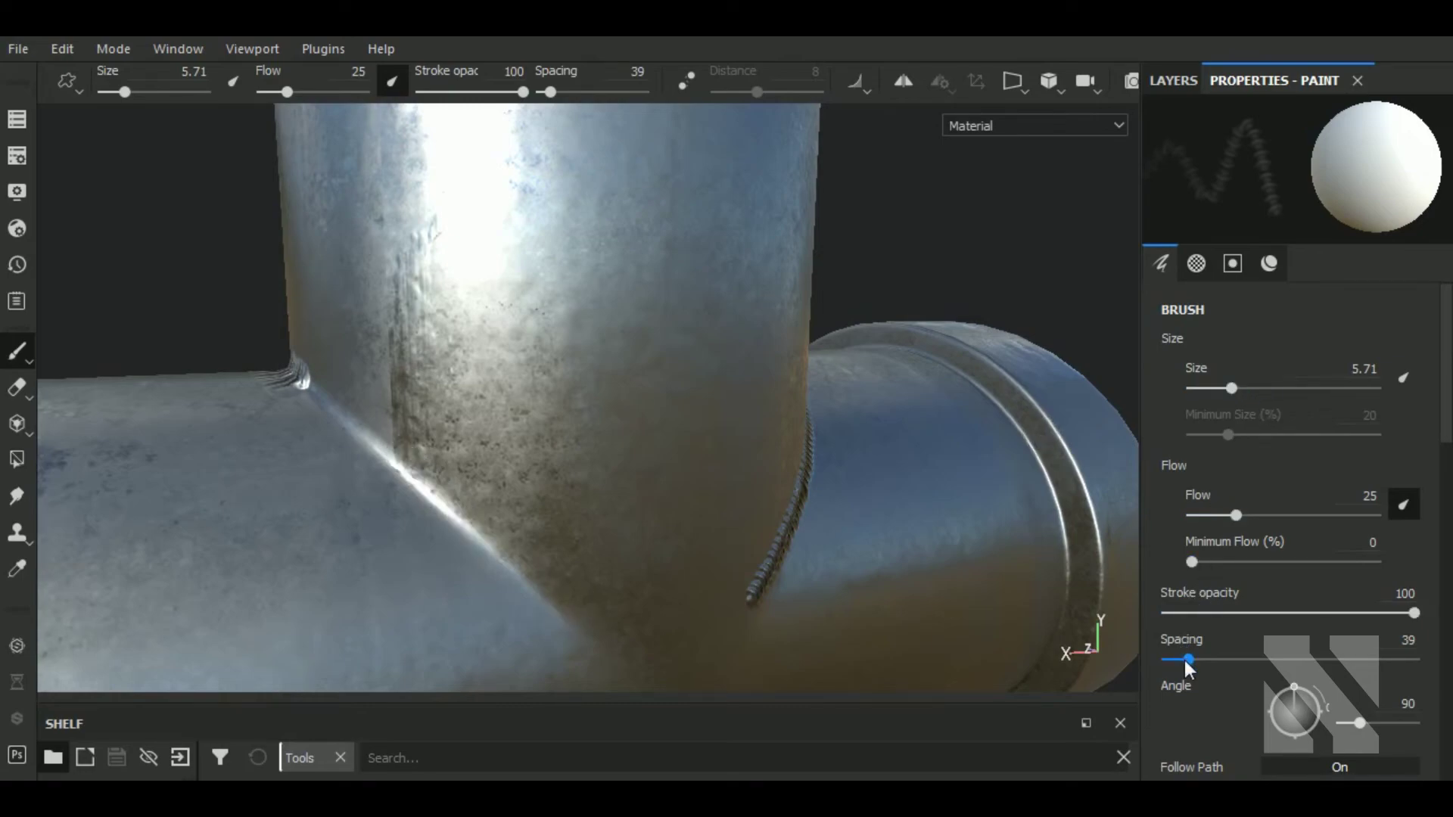
Set spacing to 27 and paint the weld bead in two straight segments along the seam.
{"action": "left_click_drag", "start_coordinate": [1182, 657], "coordinate": [1179, 660]}
{"action": "left_click", "coordinate": [500, 546], "text": "shift"}
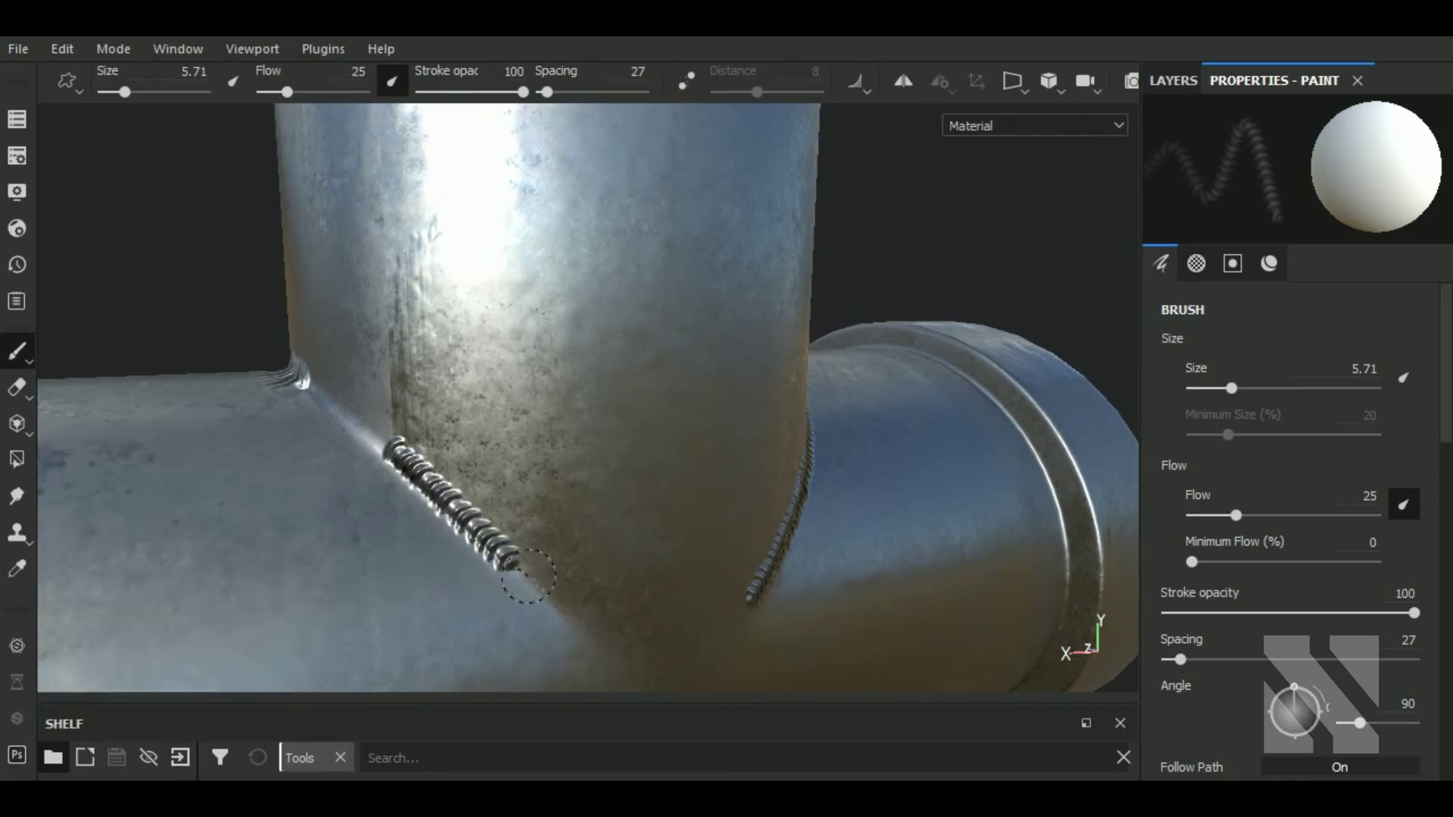
{"action": "left_click", "coordinate": [602, 627], "text": "shift"}
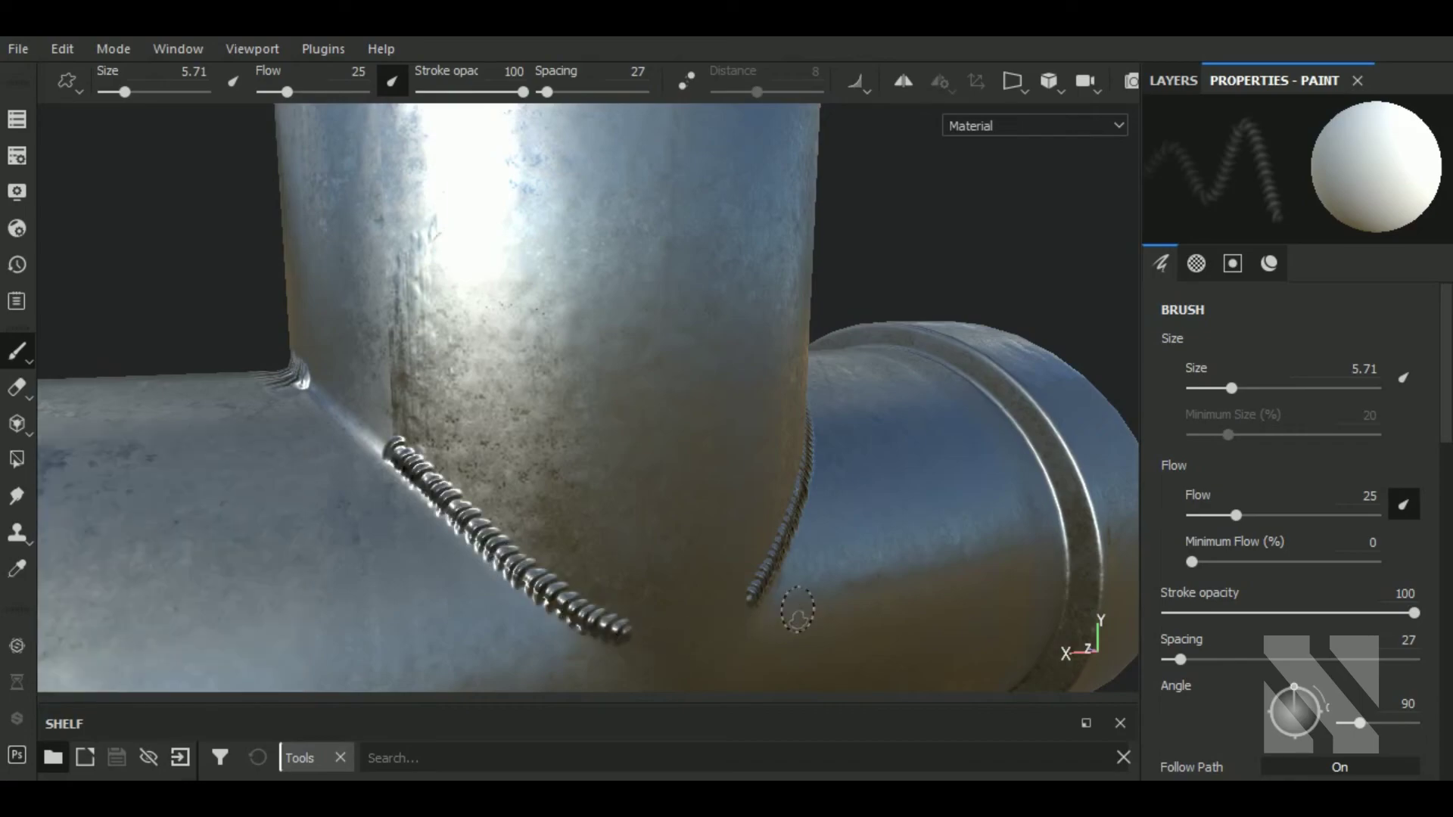
{"action": "scroll", "coordinate": [795, 609], "scroll_direction": "down", "scroll_amount": 3}
{"action": "scroll", "coordinate": [757, 537], "scroll_direction": "down", "scroll_amount": 2}
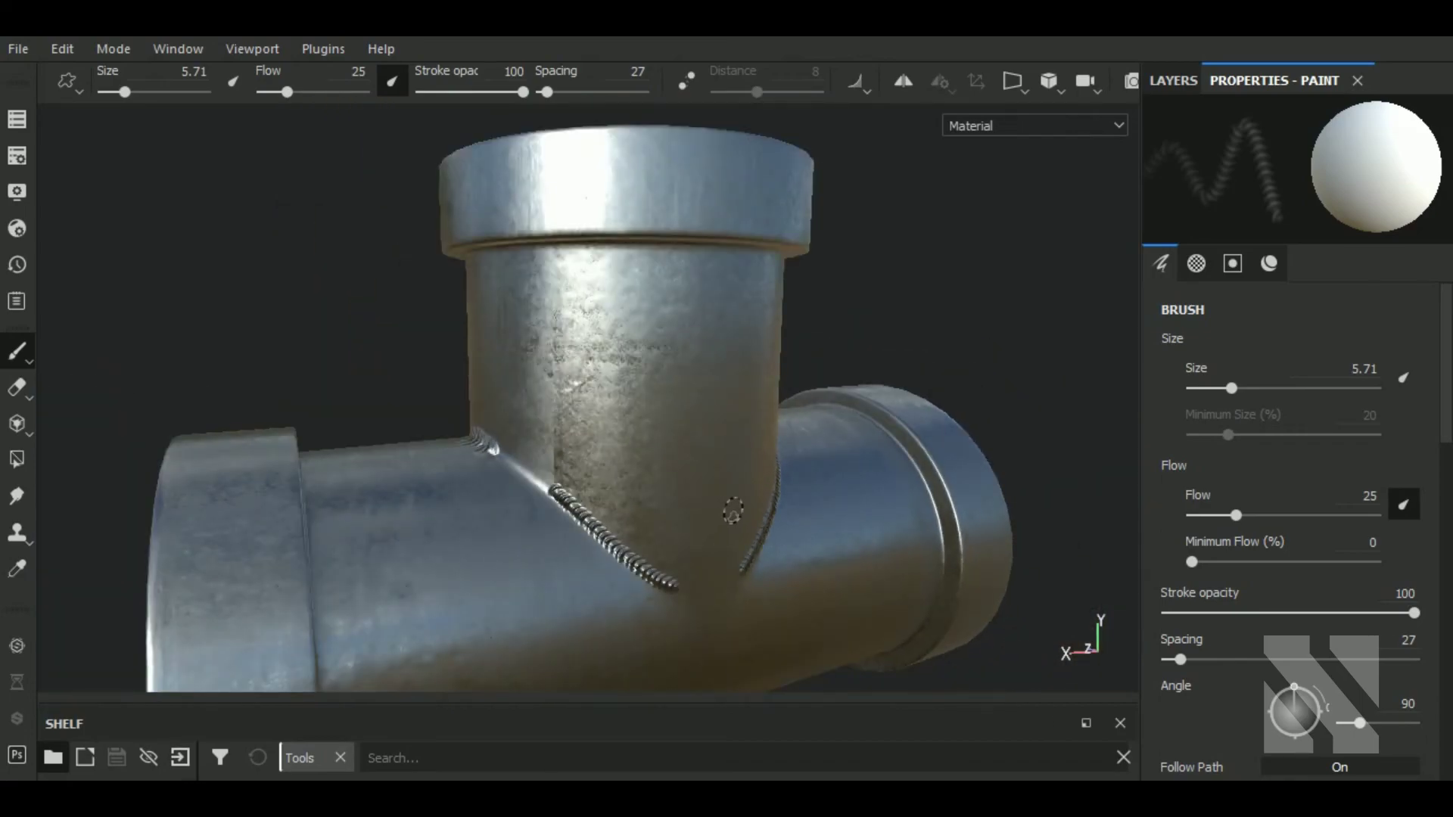
{"action": "scroll", "coordinate": [733, 512], "scroll_direction": "down", "scroll_amount": 5}
{"action": "mouse_move", "coordinate": [389, 519]}
{"action": "left_mouse_down"}
{"action": "mouse_move", "coordinate": [836, 577]}
{"action": "mouse_move", "coordinate": [876, 558]}
{"action": "mouse_move", "coordinate": [707, 593]}
{"action": "mouse_move", "coordinate": [438, 583]}
{"action": "mouse_move", "coordinate": [363, 526]}
{"action": "left_mouse_up"}
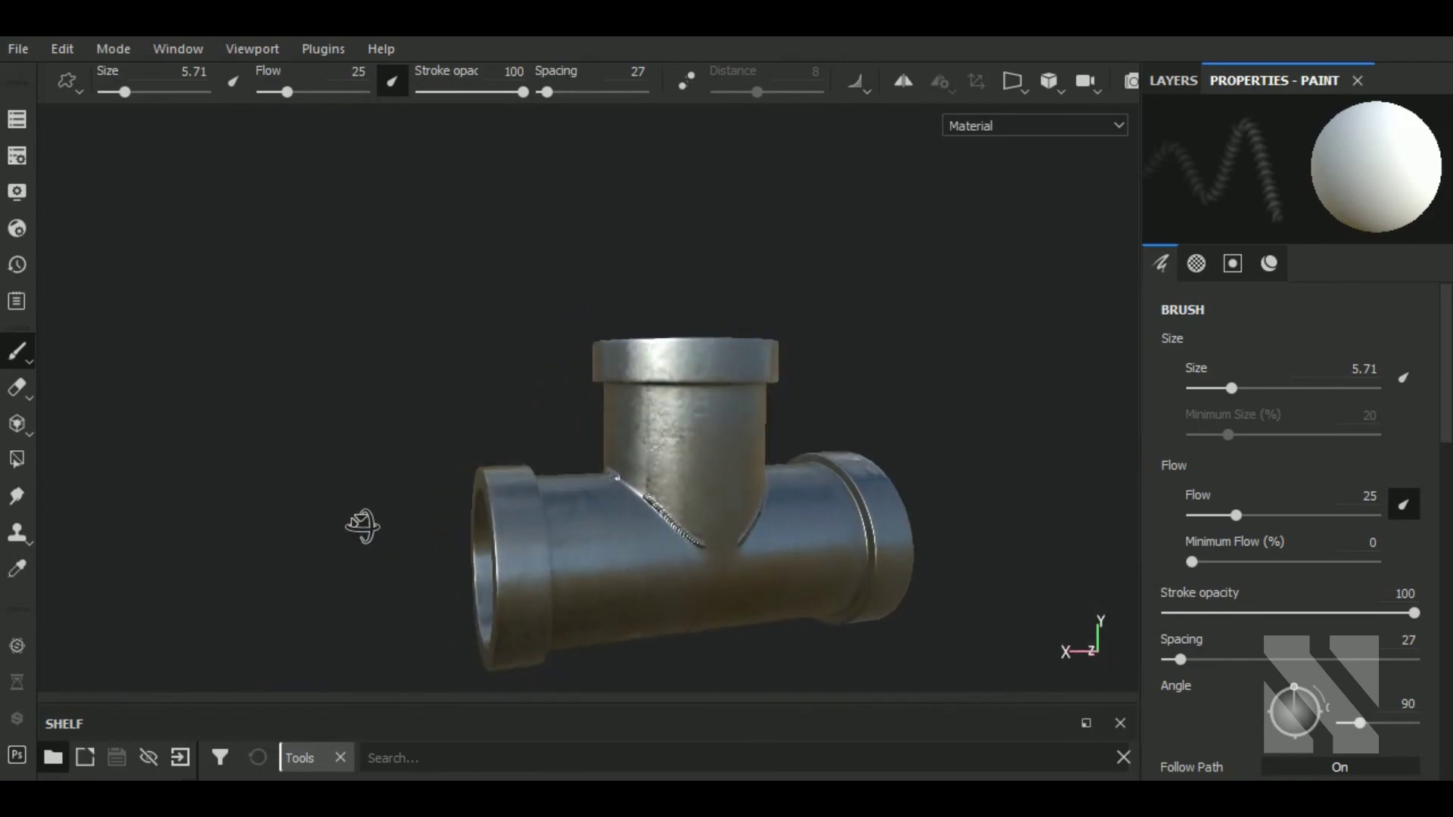
{"action": "scroll", "coordinate": [399, 542], "scroll_direction": "down", "scroll_amount": 1}
{"action": "scroll", "coordinate": [399, 542], "scroll_direction": "down", "scroll_amount": 2}
{"action": "scroll", "coordinate": [694, 502], "scroll_direction": "down", "scroll_amount": 1}
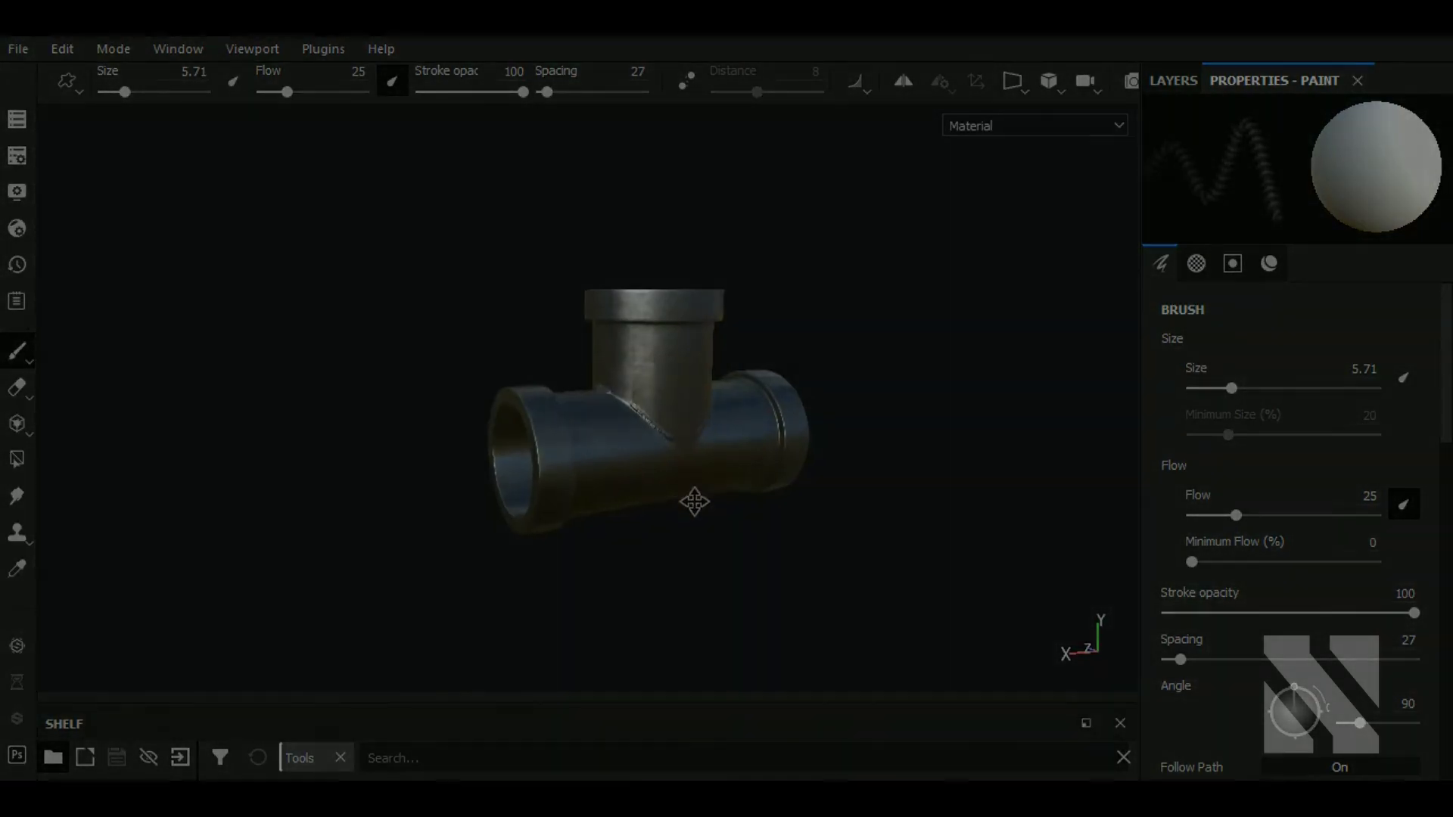